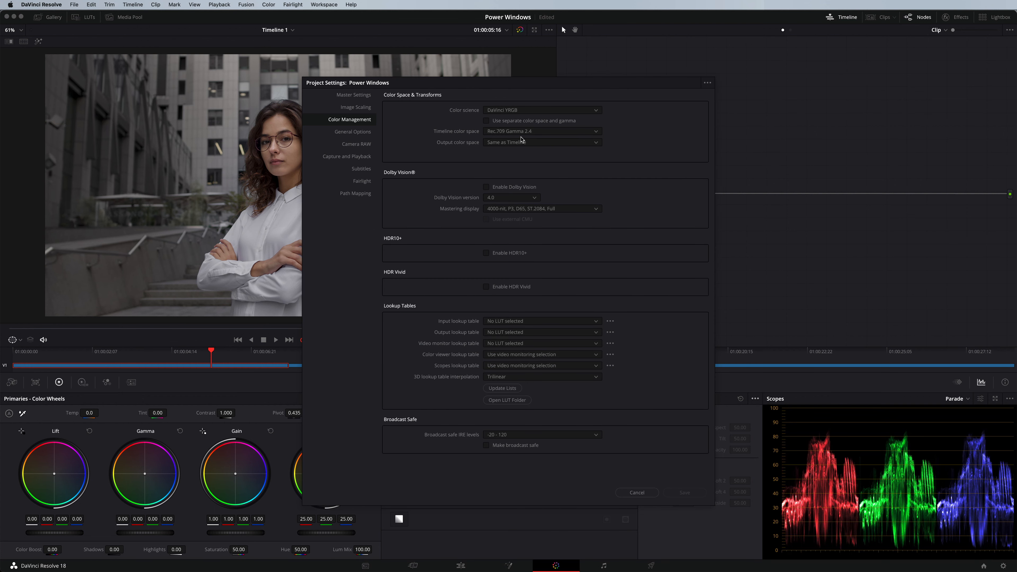
# Close the project settings without saving and apply the grade of the gallery still labelled DaVinci YRGB to the clip.
pyautogui.click(636, 492)
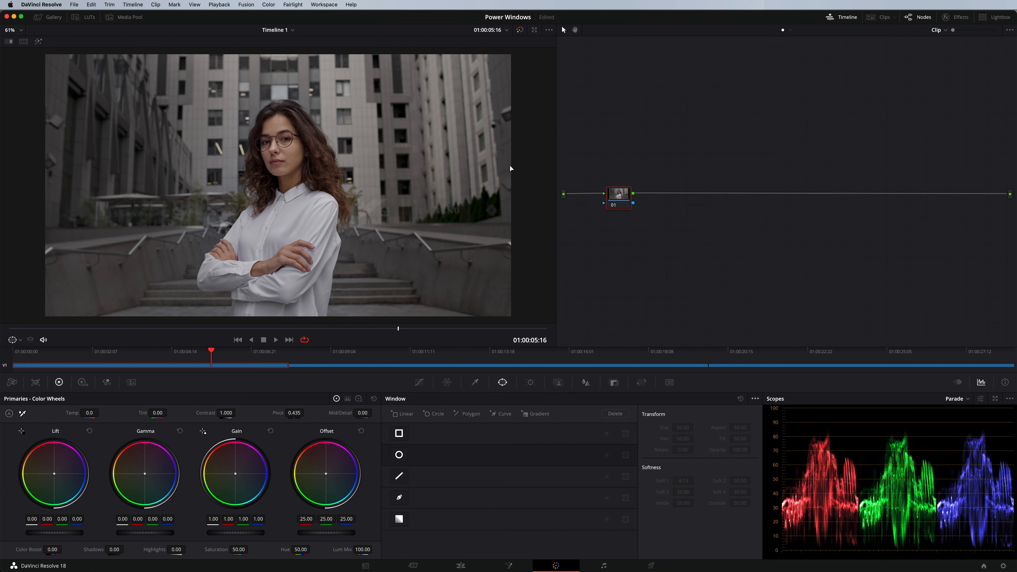
pyautogui.click(53, 18)
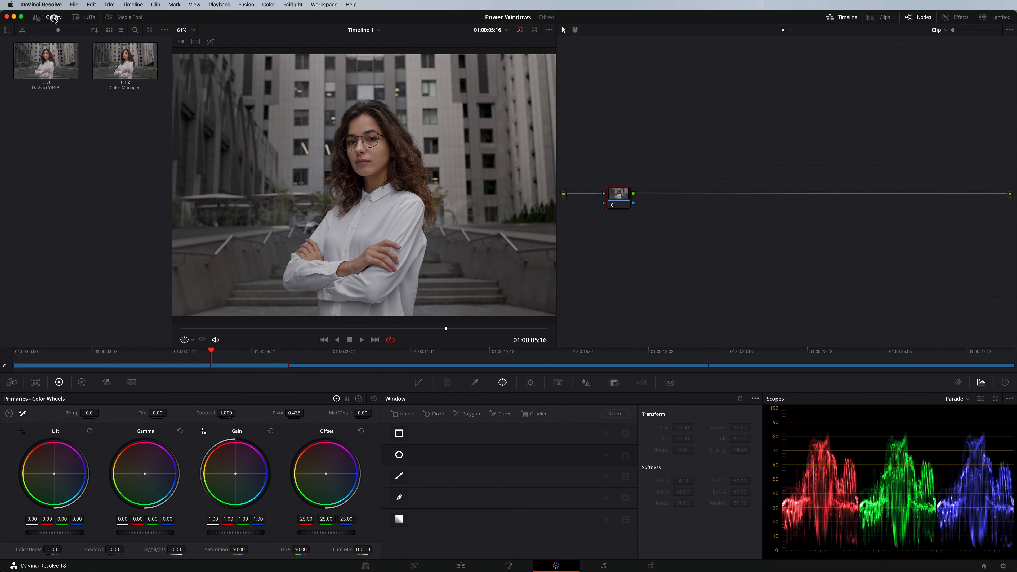
pyautogui.rightClick(61, 59)
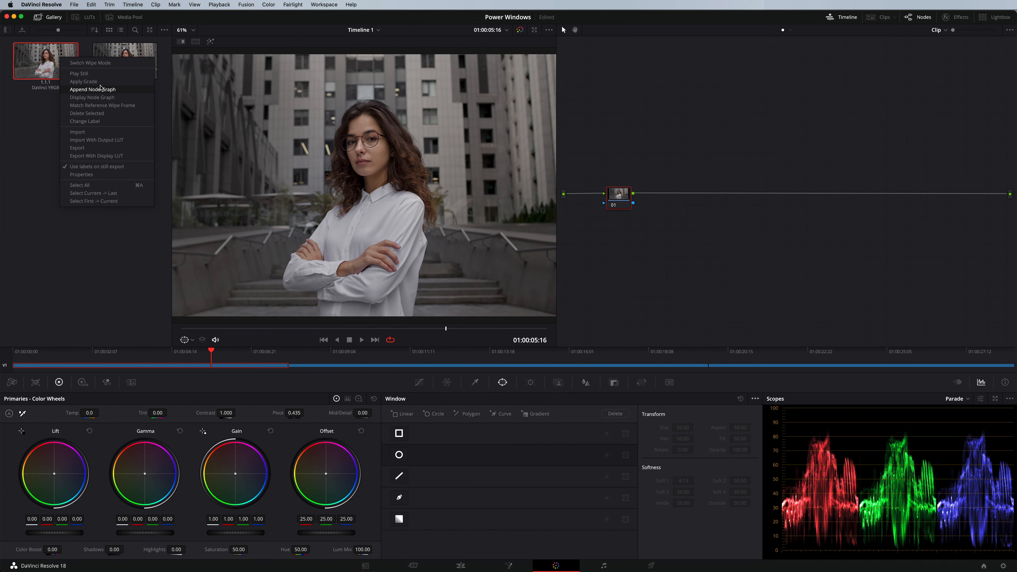
pyautogui.click(100, 82)
# Examine the first half of the node tree: the NR and Primary nodes and the parallel nodes 1, 2 and 3.
pyautogui.moveTo(611, 194); pyautogui.dragTo(604, 196)
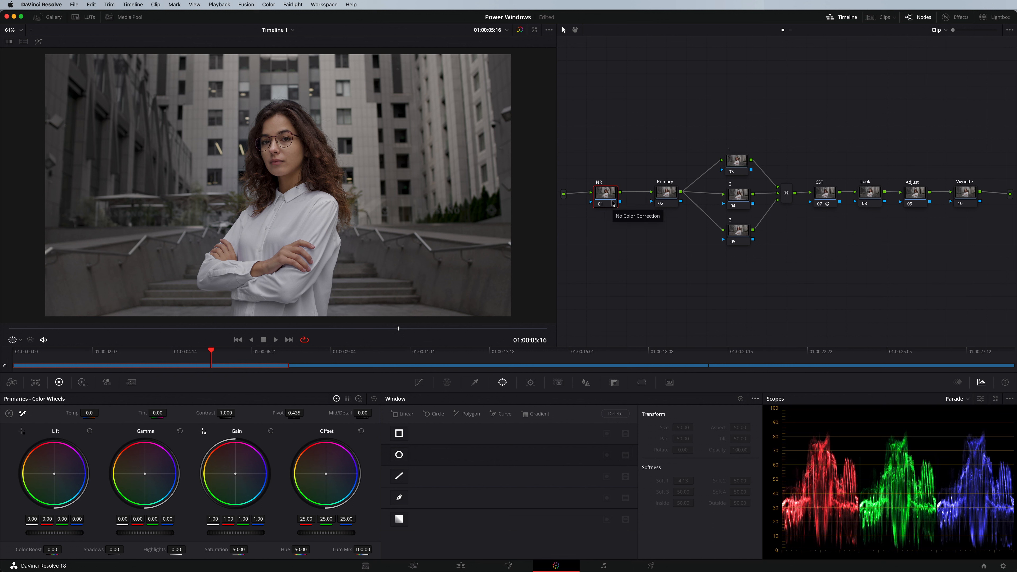
pyautogui.click(663, 194)
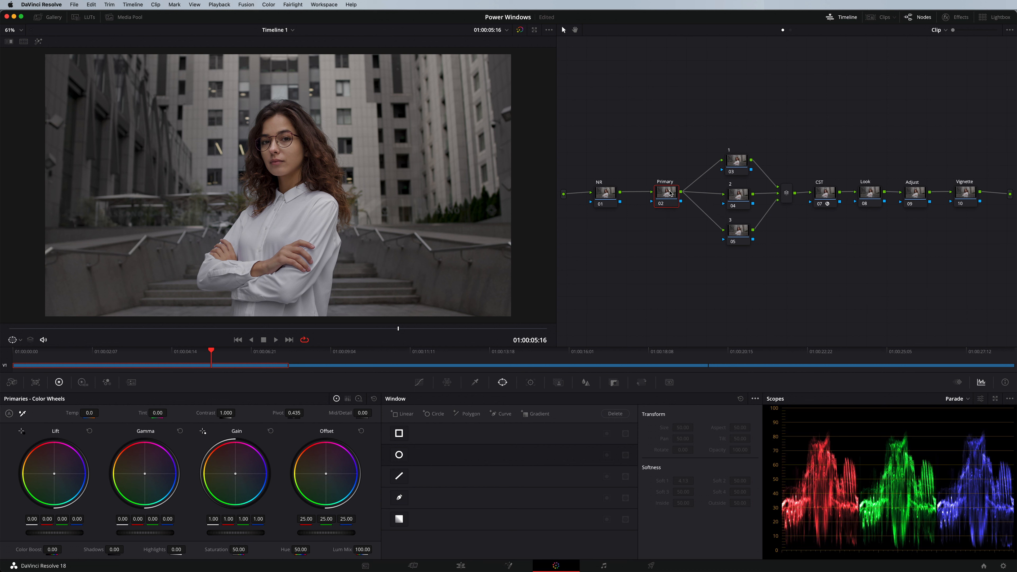
pyautogui.moveTo(716, 113); pyautogui.dragTo(749, 274)
pyautogui.click(765, 136)
pyautogui.click(744, 162)
pyautogui.moveTo(744, 162); pyautogui.dragTo(745, 158)
pyautogui.moveTo(731, 123); pyautogui.dragTo(747, 270)
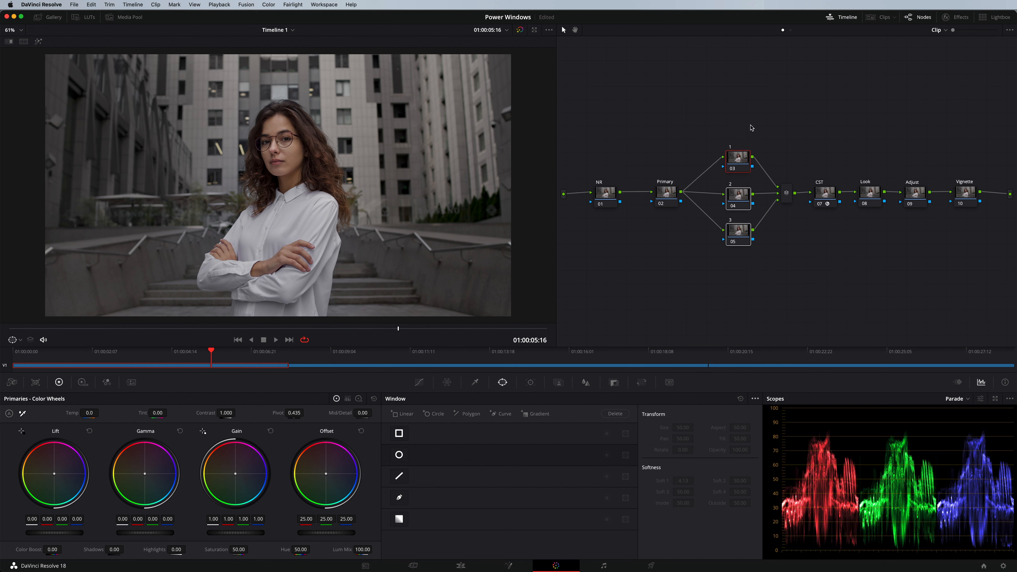
pyautogui.click(753, 132)
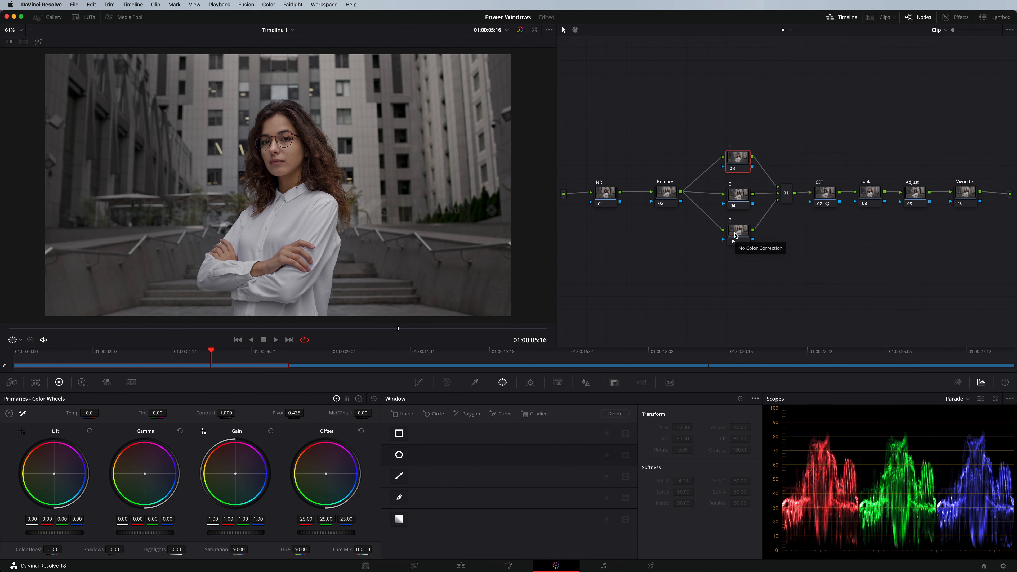
pyautogui.keyDown('shift'); pyautogui.click(736, 236); pyautogui.keyUp('shift')
pyautogui.click(673, 192)
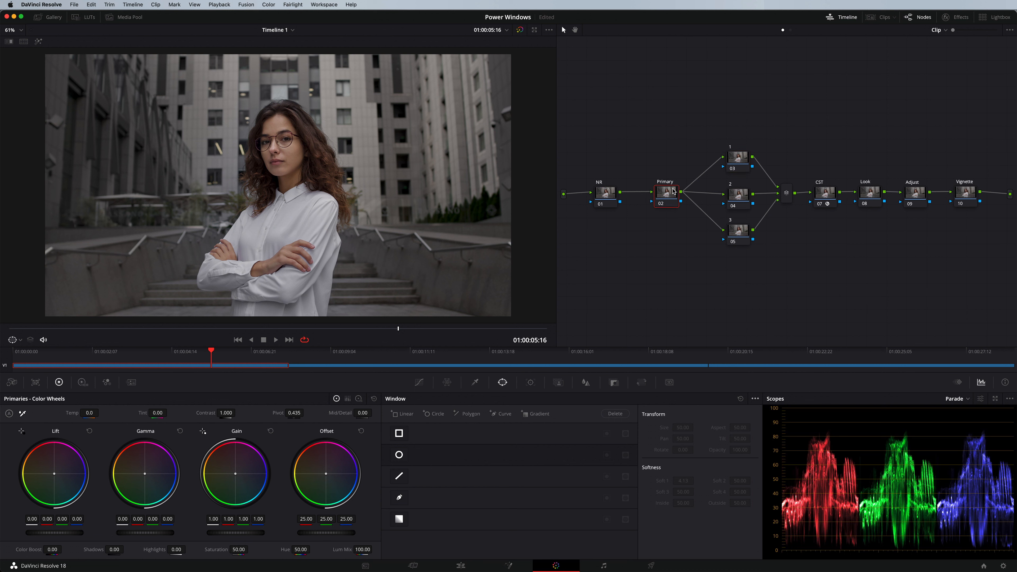
pyautogui.moveTo(717, 107); pyautogui.dragTo(747, 295)
# Examine the rest of the node tree, from the Parallel Mixer through the CST, Look, Adjust and Vignette nodes.
pyautogui.click(787, 195)
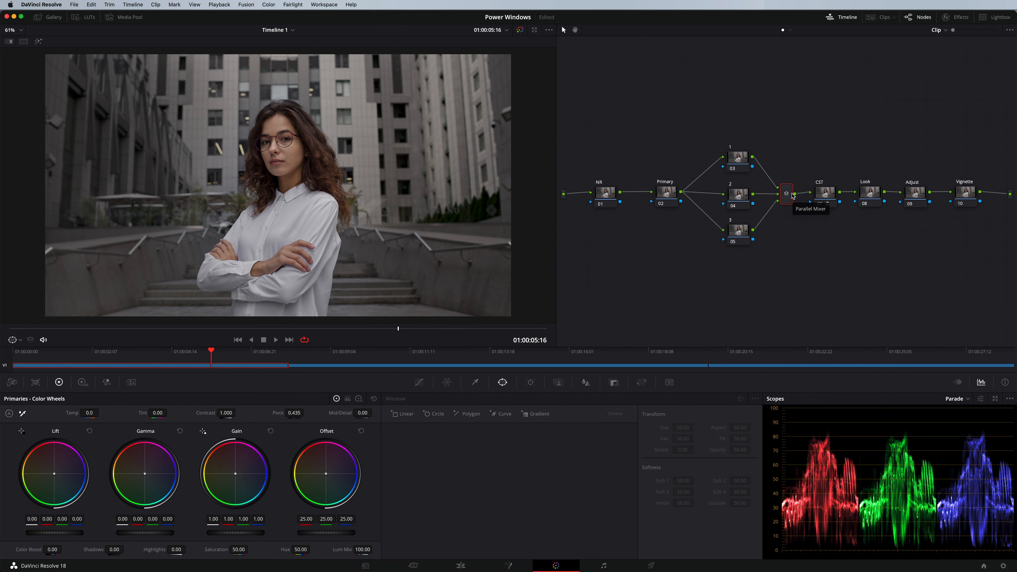
pyautogui.click(824, 193)
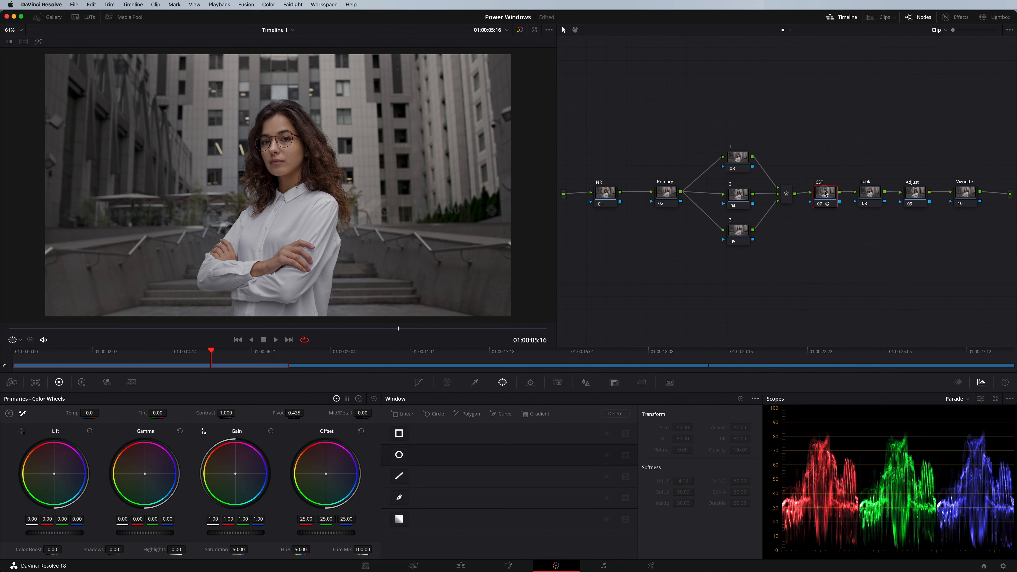
pyautogui.scroll(-1, 824, 191)
pyautogui.scroll(1, 825, 194)
pyautogui.click(865, 194)
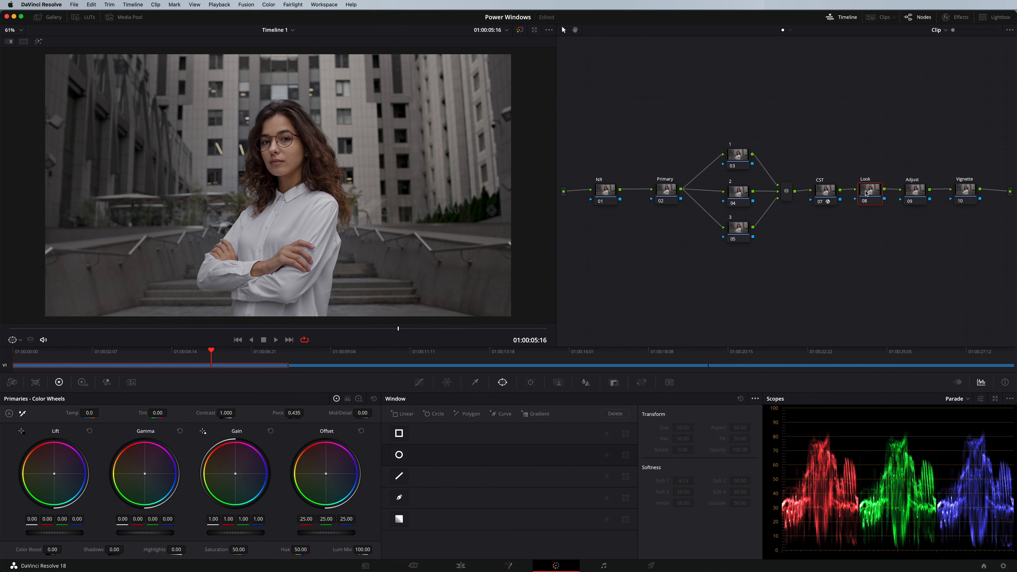
pyautogui.click(913, 192)
pyautogui.click(966, 192)
# Darken the image on the Primary node with Offset at 22.10, Gain at 0.92 and Gamma at -0.01.
pyautogui.click(669, 194)
pyautogui.moveTo(334, 532); pyautogui.dragTo(215, 532)
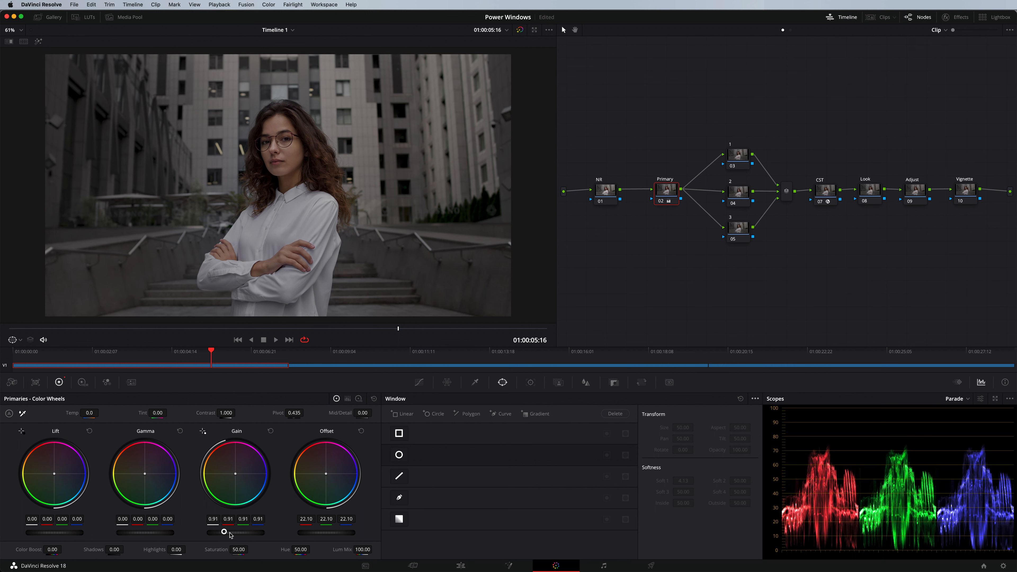
pyautogui.moveTo(231, 534); pyautogui.dragTo(237, 534)
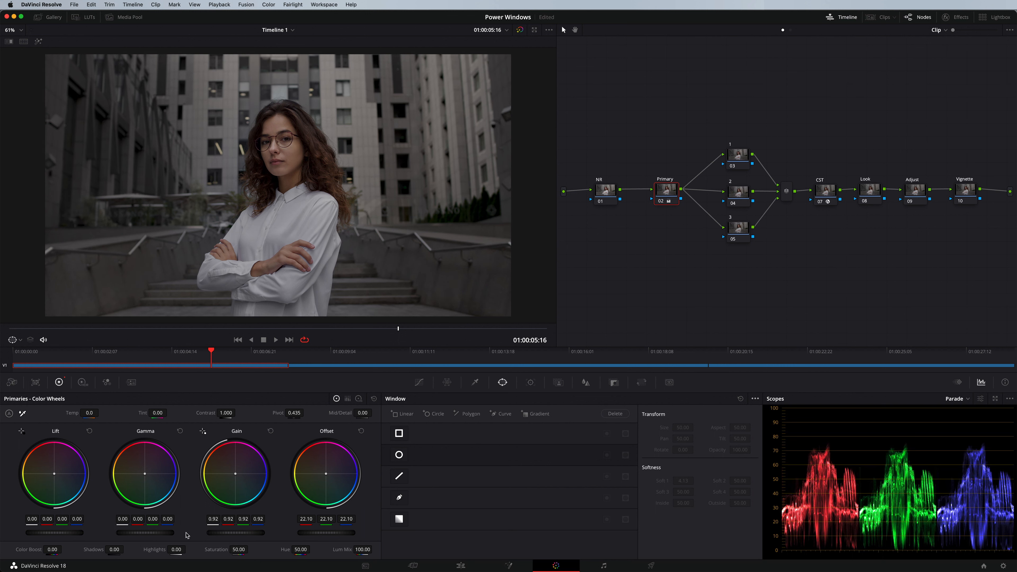
pyautogui.moveTo(163, 534); pyautogui.dragTo(151, 532)
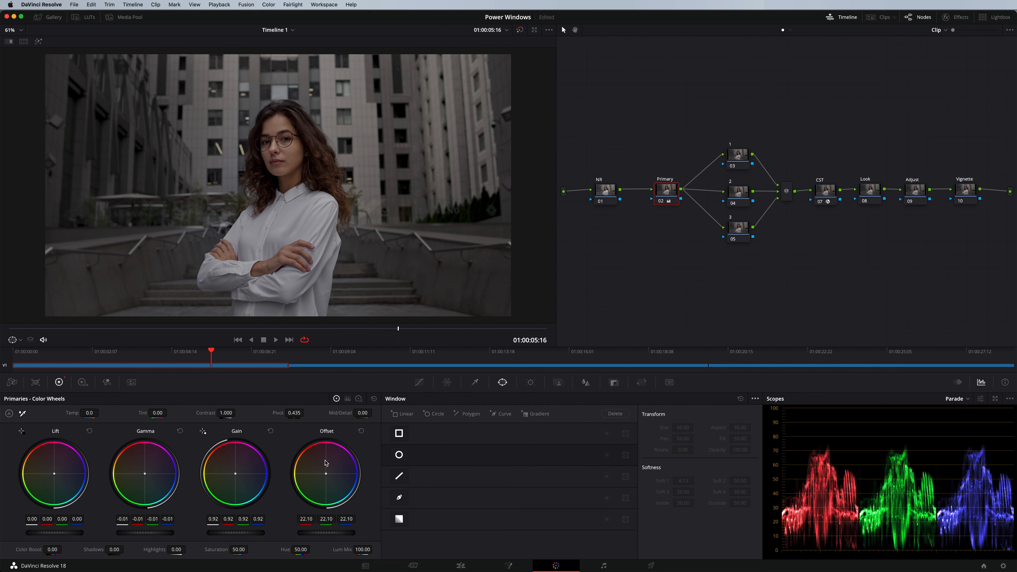
# With the scope set to Vectorscope, cool the Primary node's Offset to 18.30, 21.74, 23.32 and set Saturation to 64.60.
pyautogui.click(965, 400)
pyautogui.click(969, 428)
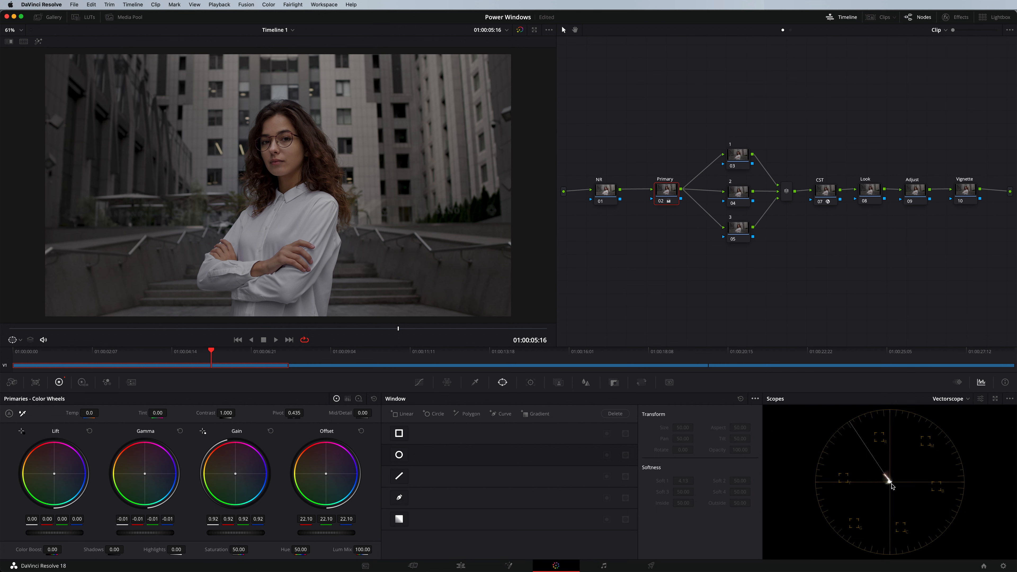
pyautogui.moveTo(332, 467); pyautogui.dragTo(341, 485)
pyautogui.moveTo(238, 550); pyautogui.dragTo(264, 551)
pyautogui.moveTo(335, 484); pyautogui.dragTo(337, 482)
# Toggle the Primary node off and on to compare the image before and after the primary grade.
pyautogui.press('super+d')
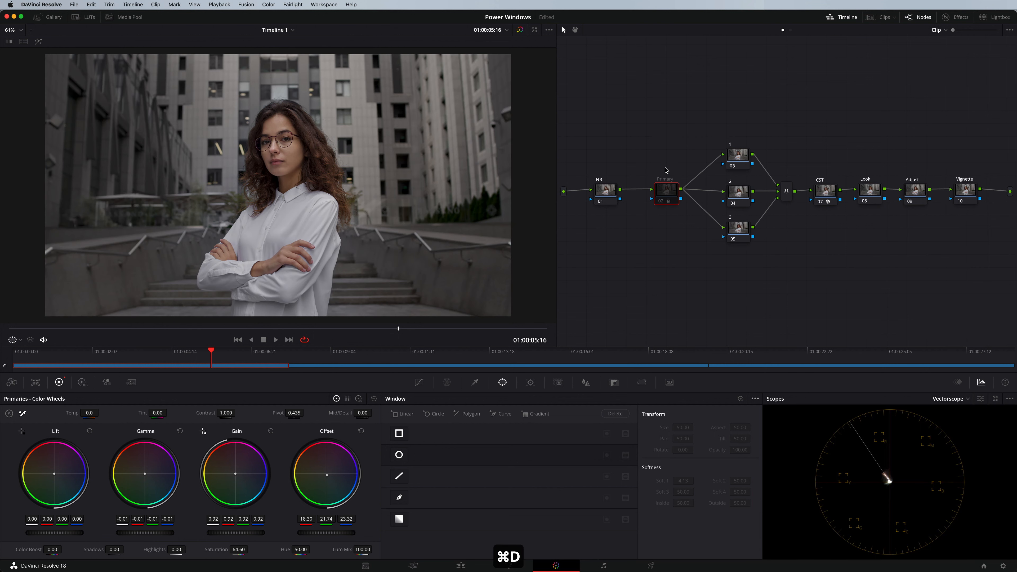
pyautogui.press('super+d')
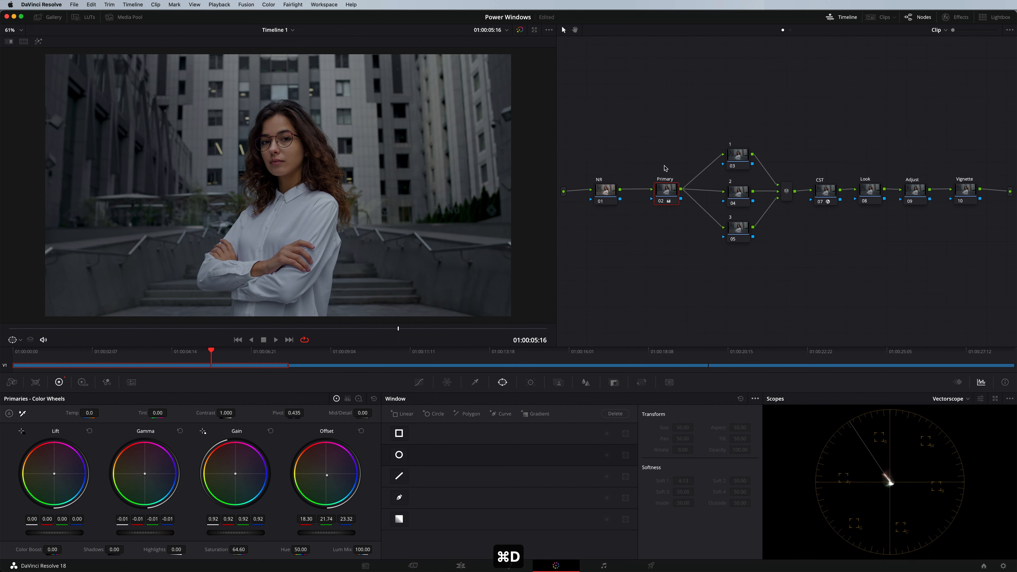
pyautogui.press('super+d')
pyautogui.press('super+d')
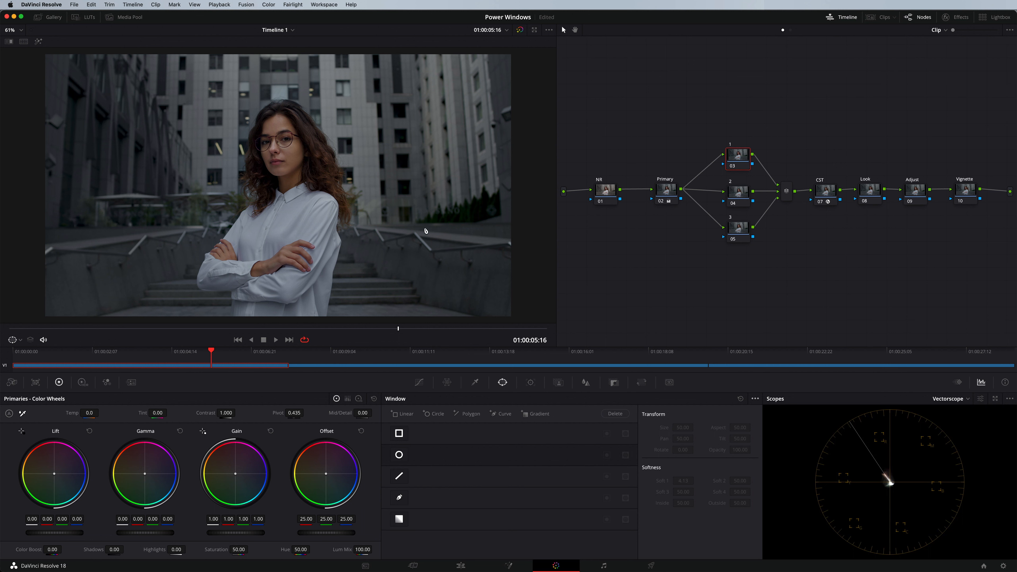
# Save the project and add a circle window to parallel node 1.
pyautogui.click(743, 196)
pyautogui.press('super+s')
pyautogui.click(739, 159)
pyautogui.click(399, 455)
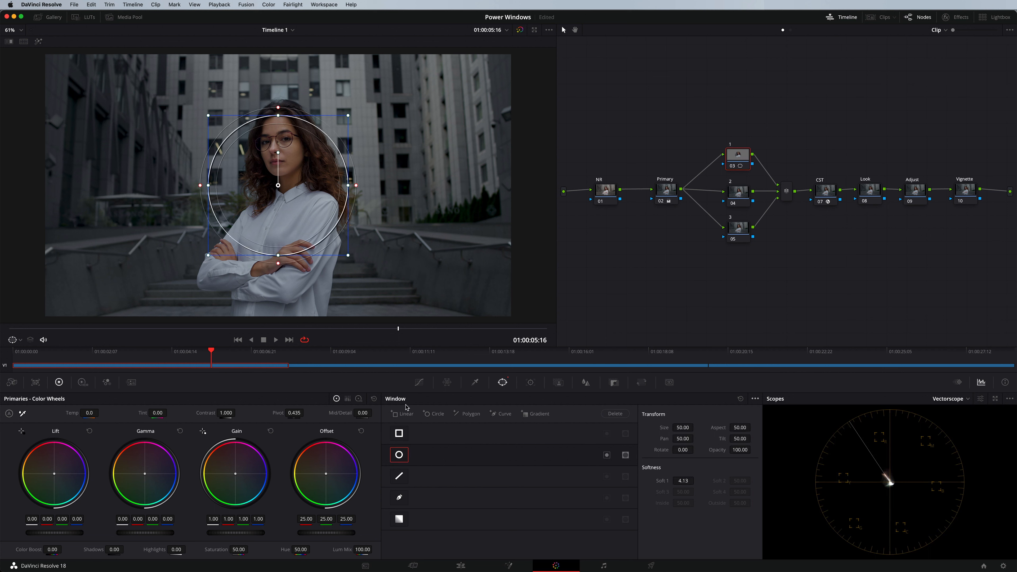
# Enlarge the circle window around the woman, centred near her face, with softness about 61 and aspect about 47.
pyautogui.moveTo(328, 232); pyautogui.dragTo(408, 297)
pyautogui.moveTo(417, 172); pyautogui.dragTo(524, 194)
pyautogui.moveTo(364, 191); pyautogui.dragTo(341, 196)
pyautogui.moveTo(410, 283); pyautogui.dragTo(416, 289)
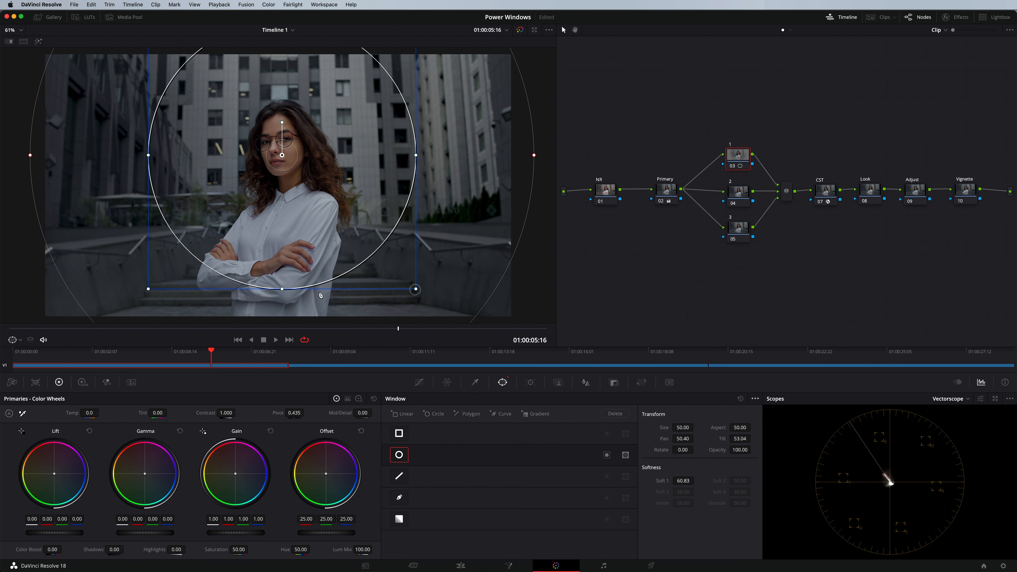
pyautogui.moveTo(280, 288)
pyautogui.mouseDown()
pyautogui.moveTo(279, 298)
pyautogui.moveTo(283, 277)
pyautogui.mouseUp()
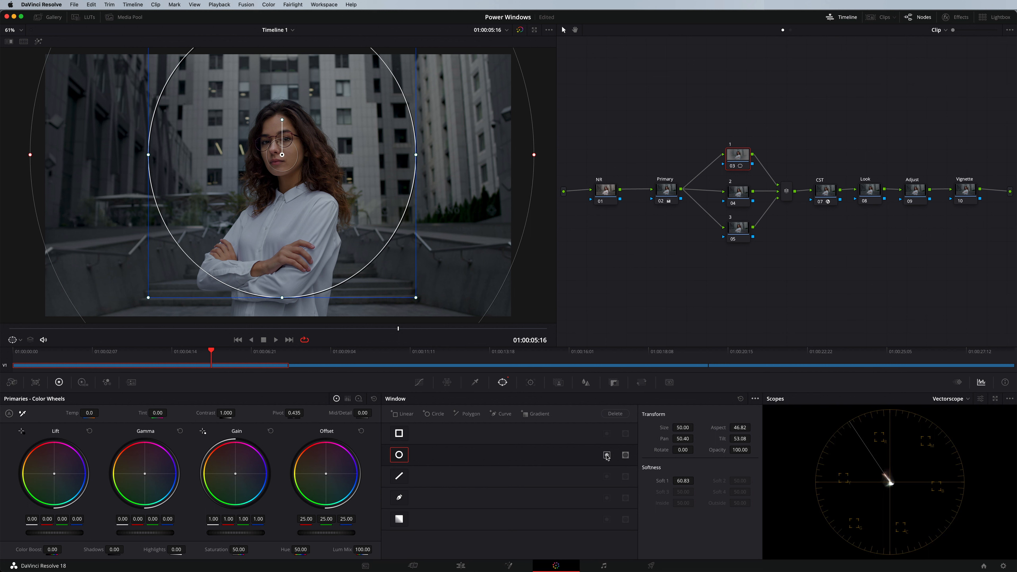
# Invert the circle window, highlight the affected area and reduce the window's softness to about 7.6.
pyautogui.click(606, 455)
pyautogui.click(38, 42)
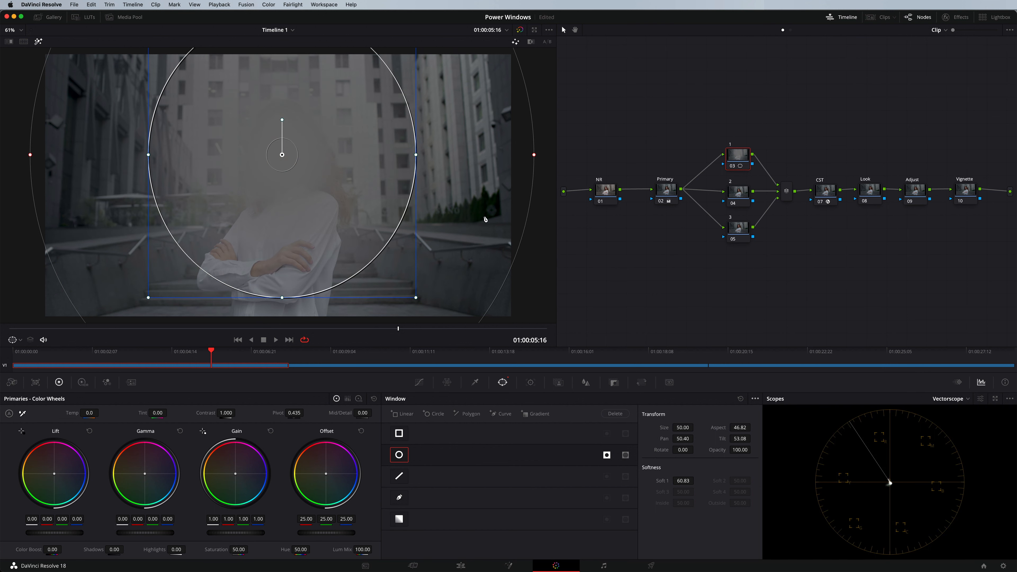
pyautogui.moveTo(31, 156); pyautogui.dragTo(133, 145)
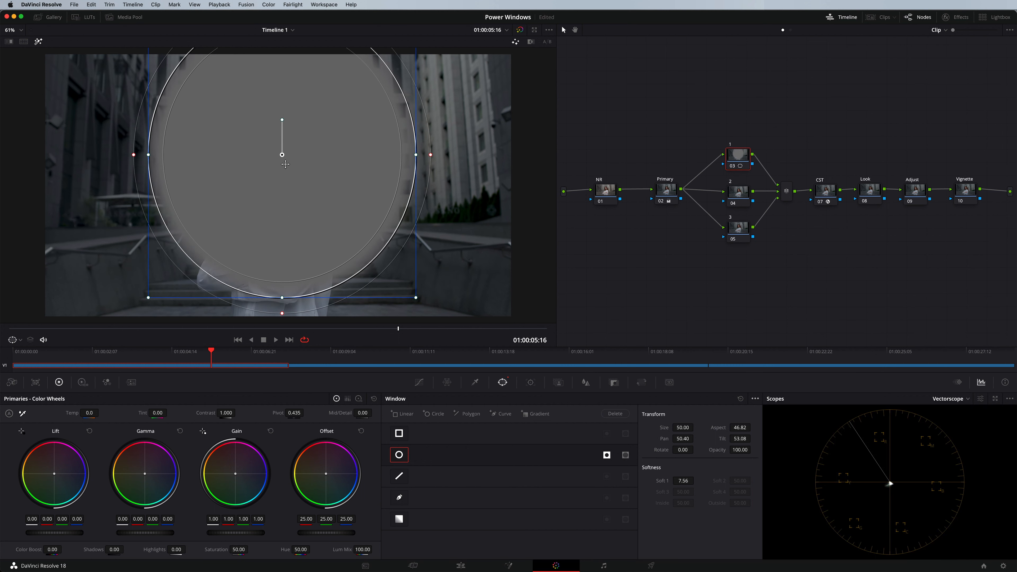
pyautogui.moveTo(279, 153); pyautogui.dragTo(279, 153)
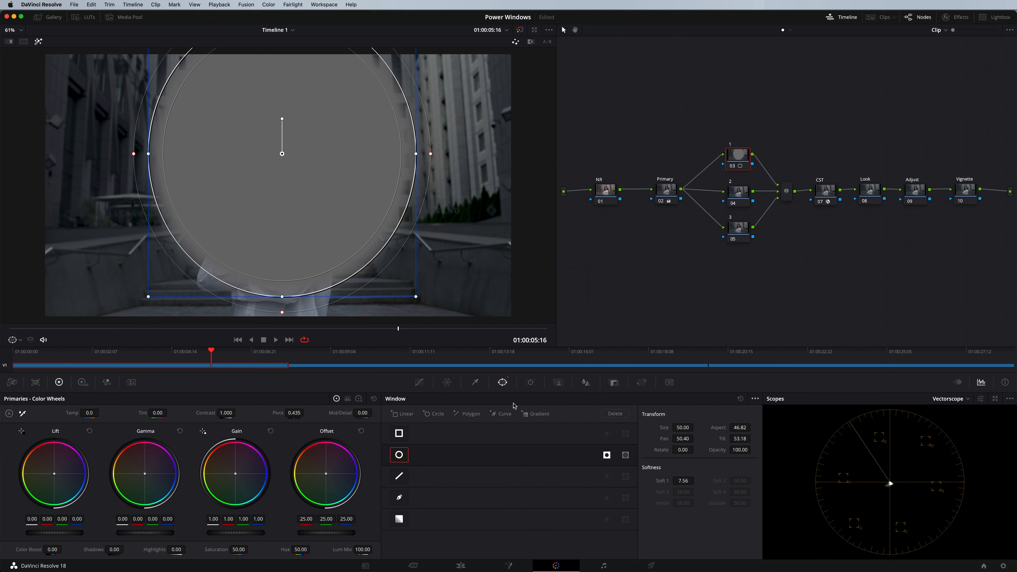
# Turn off the window's inversion and reposition the circle around the woman at pan 50.19 and tilt 52.83.
pyautogui.click(606, 456)
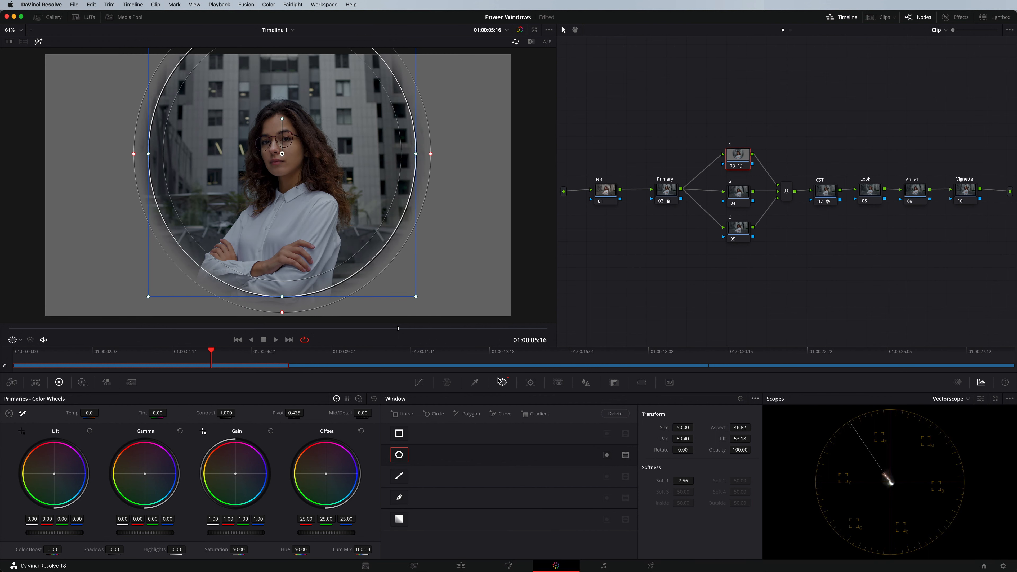
pyautogui.scroll(2, 340, 178)
pyautogui.moveTo(340, 178); pyautogui.dragTo(303, 175)
pyautogui.scroll(-2, 338, 181)
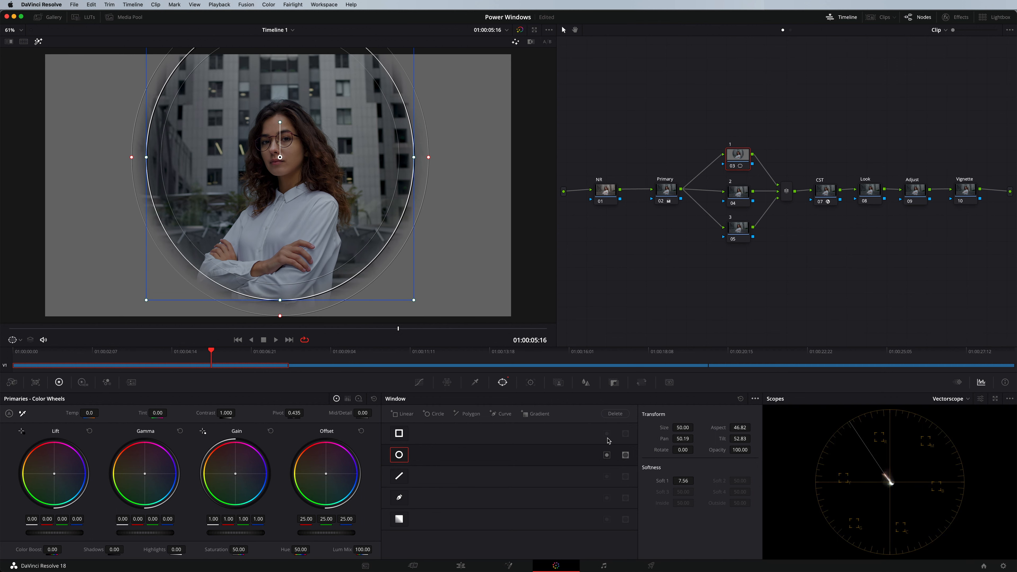
# Invert the circle window to affect its outside, raise softness to about 63.7, recentre it slightly and turn off the highlight.
pyautogui.click(607, 454)
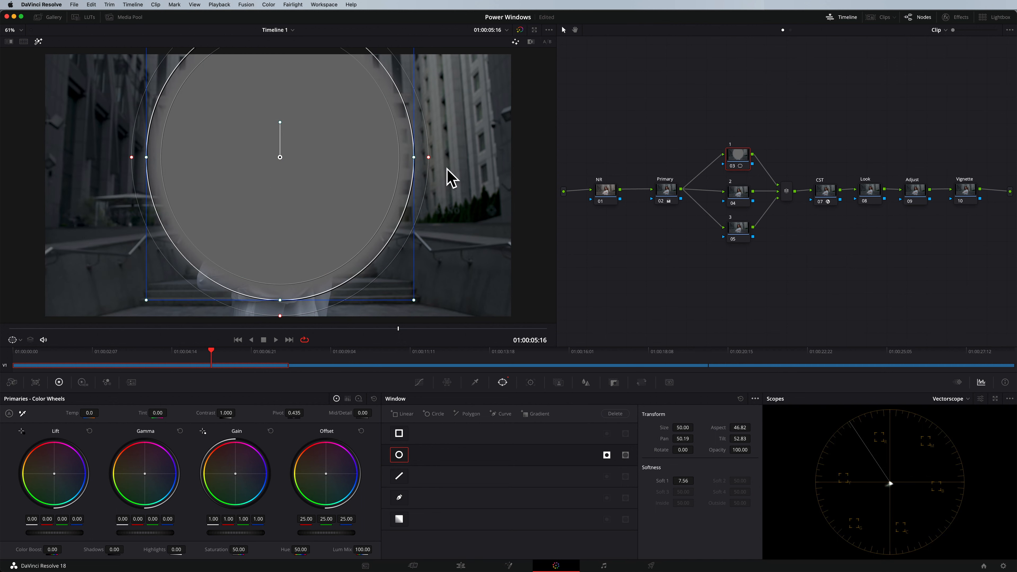
pyautogui.moveTo(428, 158); pyautogui.dragTo(538, 177)
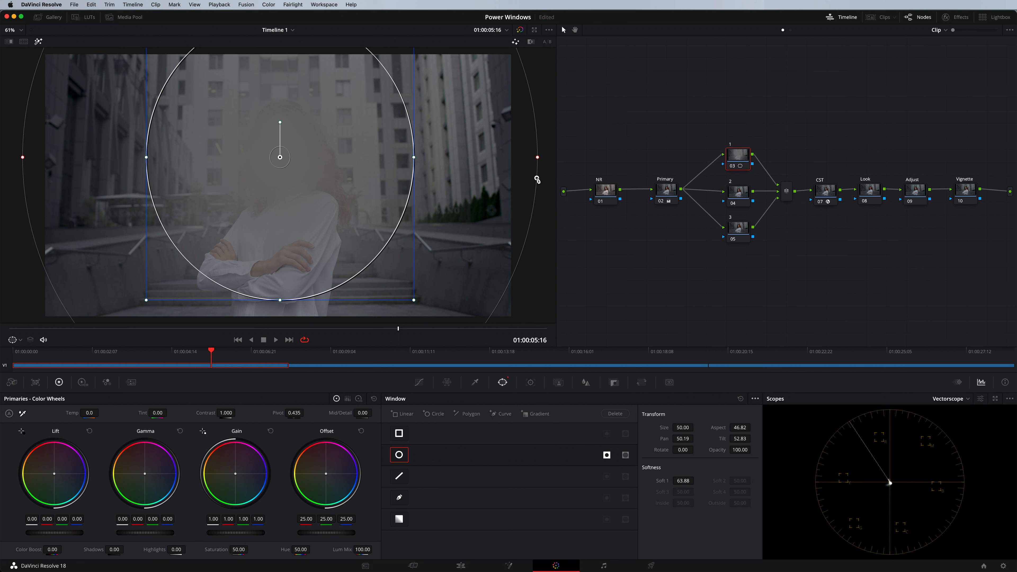
pyautogui.moveTo(367, 211); pyautogui.dragTo(370, 210)
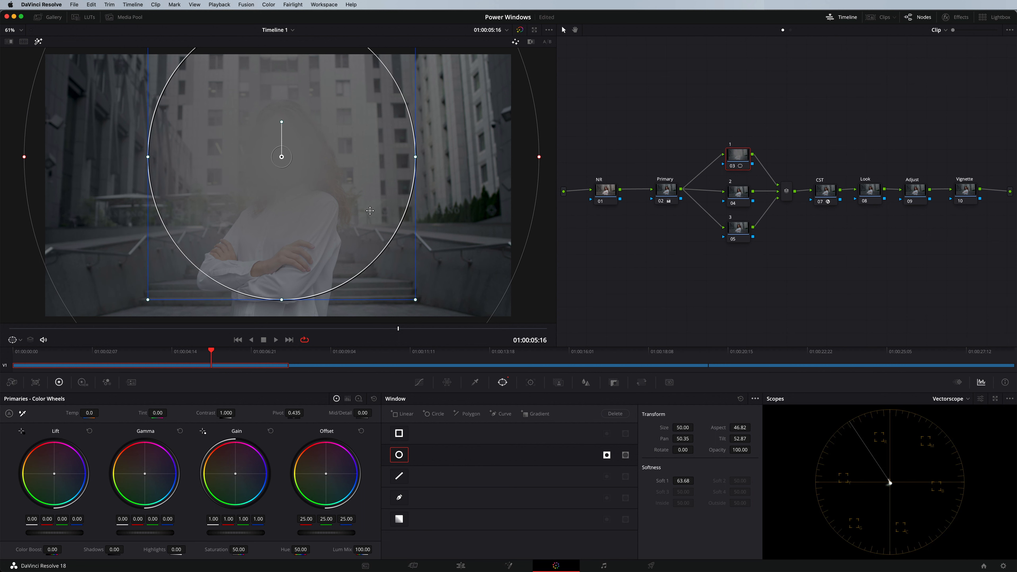
pyautogui.click(38, 41)
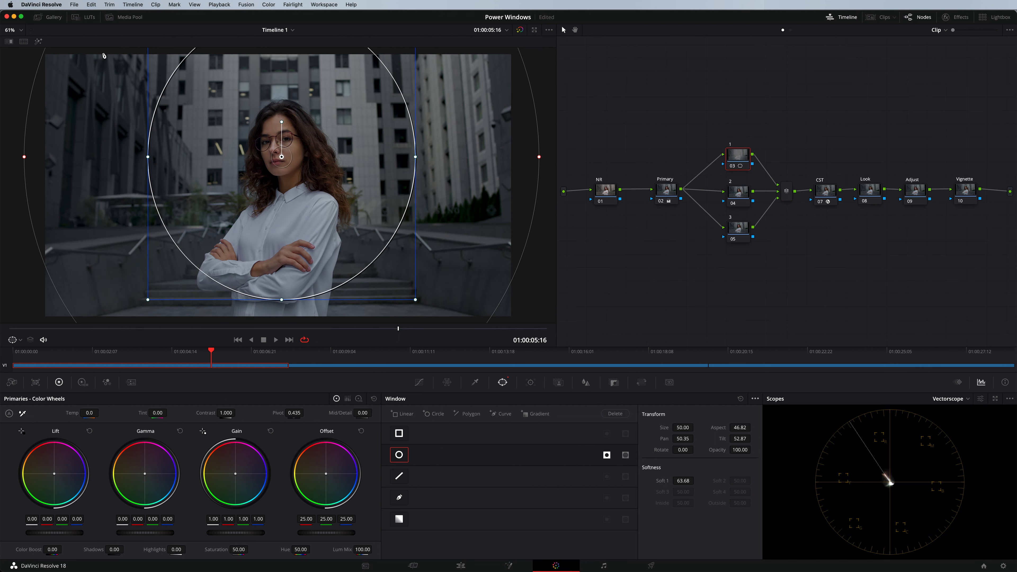
# Hide the on-screen window outline and darken the area outside the circle by lowering node 1's Gain to 0.78.
pyautogui.click(21, 339)
pyautogui.click(27, 354)
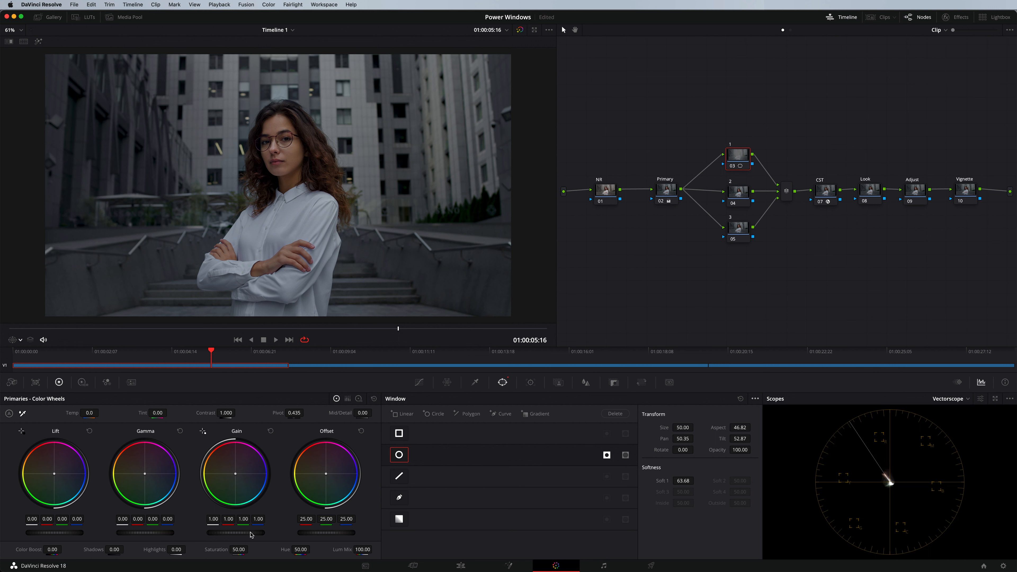
pyautogui.moveTo(209, 532); pyautogui.dragTo(201, 530)
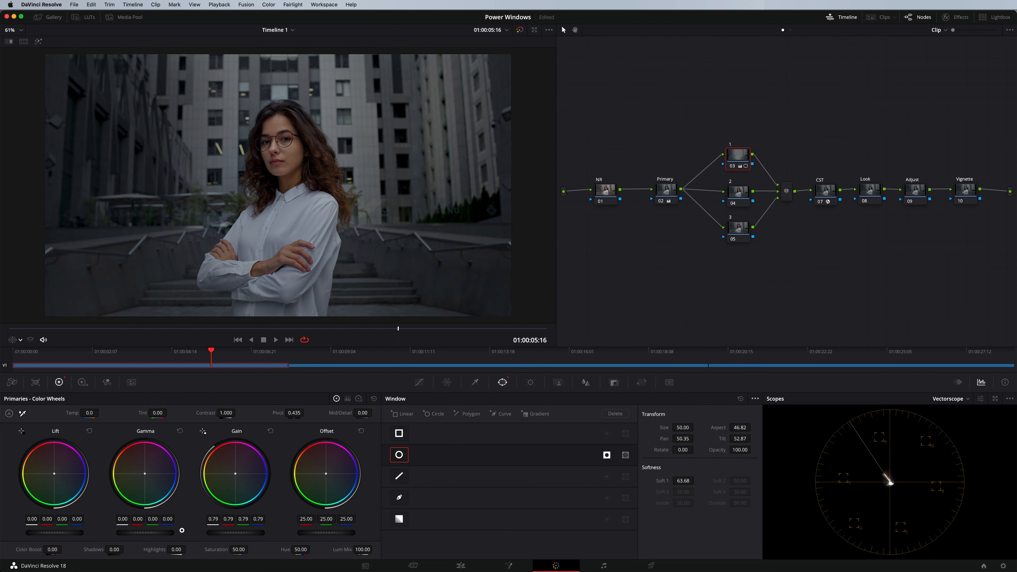
pyautogui.moveTo(102, 540); pyautogui.dragTo(471, 309)
# Show the Power Window overlay and reshape the circle around the woman to size 43.67, aspect 52.66, tilt 51.59 and softness 68.04.
pyautogui.click(15, 340)
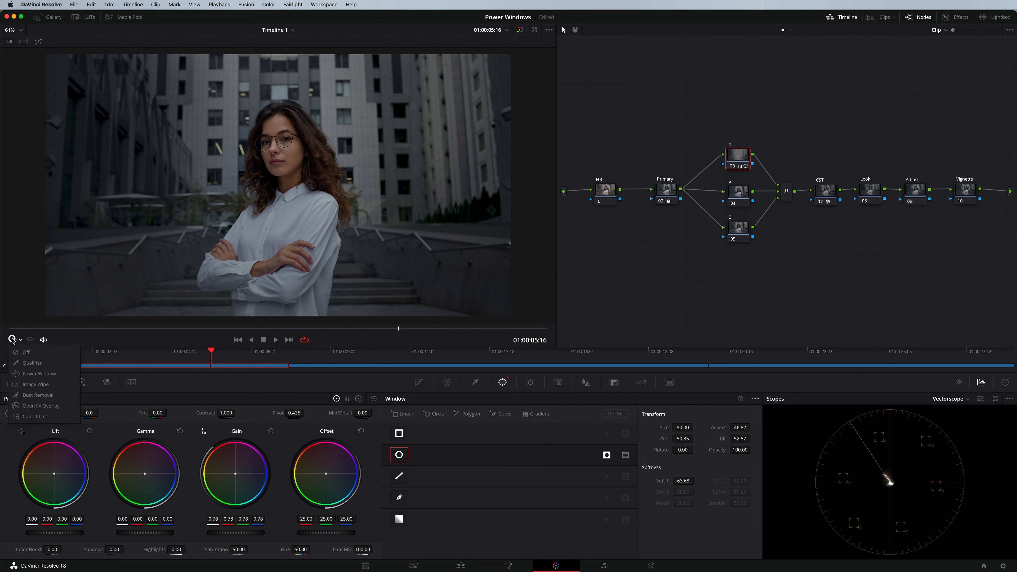
pyautogui.click(25, 375)
pyautogui.moveTo(302, 158); pyautogui.dragTo(304, 164)
pyautogui.moveTo(282, 305); pyautogui.dragTo(283, 274)
pyautogui.moveTo(310, 205); pyautogui.dragTo(309, 211)
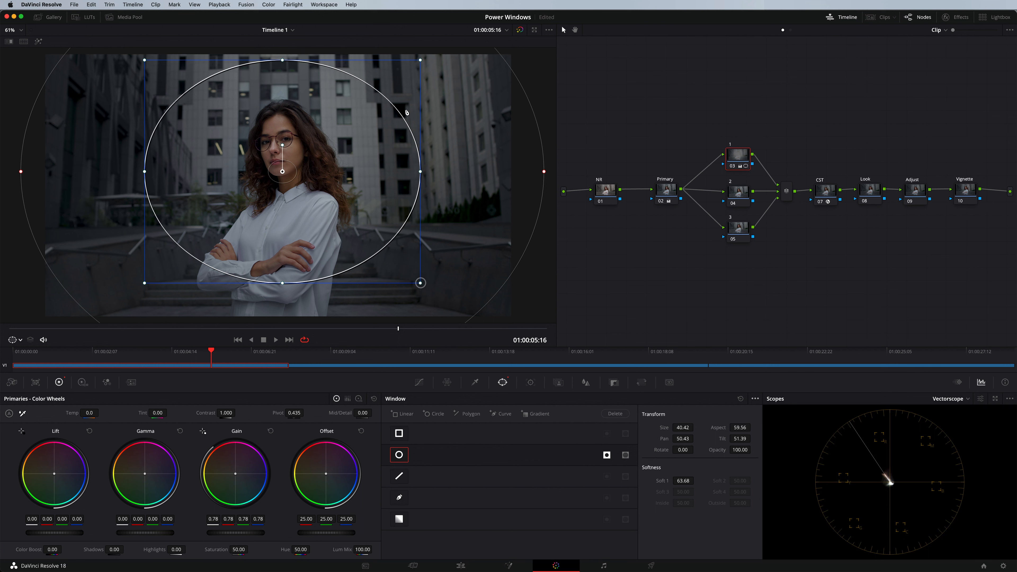
pyautogui.moveTo(416, 172); pyautogui.dragTo(410, 174)
pyautogui.moveTo(282, 282); pyautogui.dragTo(281, 291)
pyautogui.moveTo(524, 171); pyautogui.dragTo(530, 169)
pyautogui.moveTo(339, 215); pyautogui.dragTo(338, 213)
# Hide the on-screen window outline and compare the shot with node 1 disabled and enabled.
pyautogui.click(19, 338)
pyautogui.click(25, 352)
pyautogui.press('super+d')
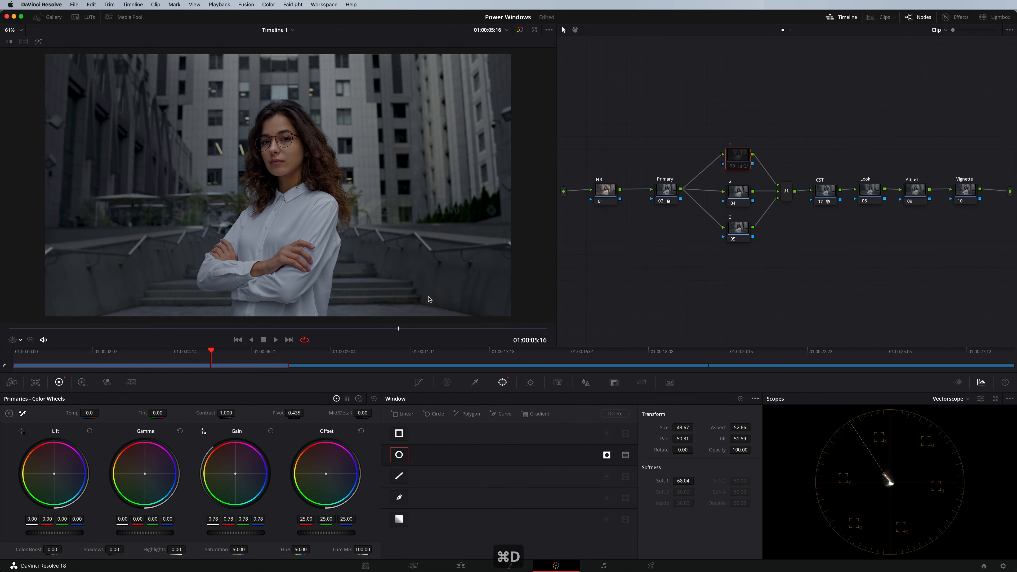
pyautogui.press('super+d')
pyautogui.press('super+d')
pyautogui.press('super+d')
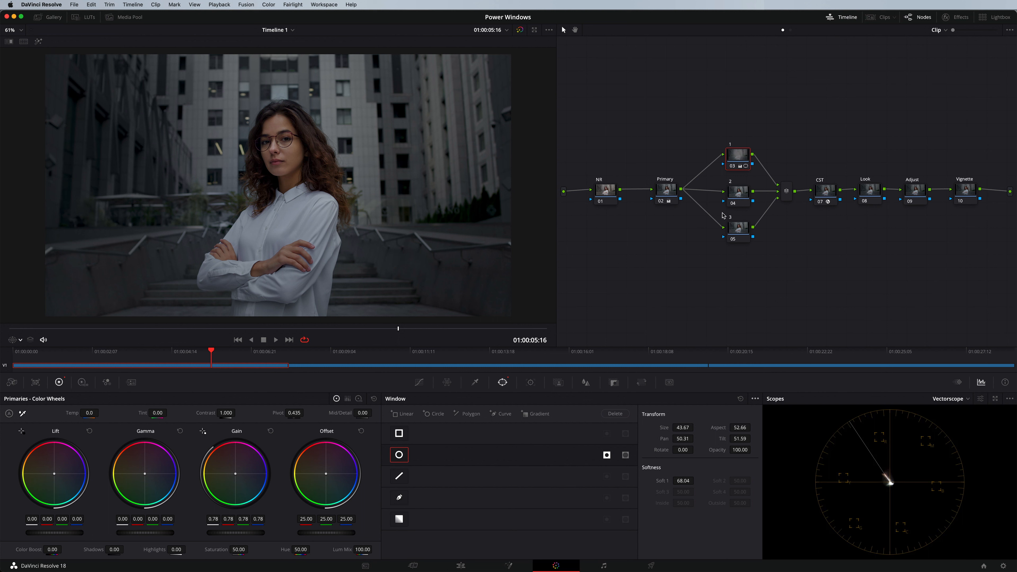
# On node 2, add a circle window fitted to the woman's face at about size 29.37, aspect 29.41, rotation -8.73 and softness 8.85.
pyautogui.click(739, 196)
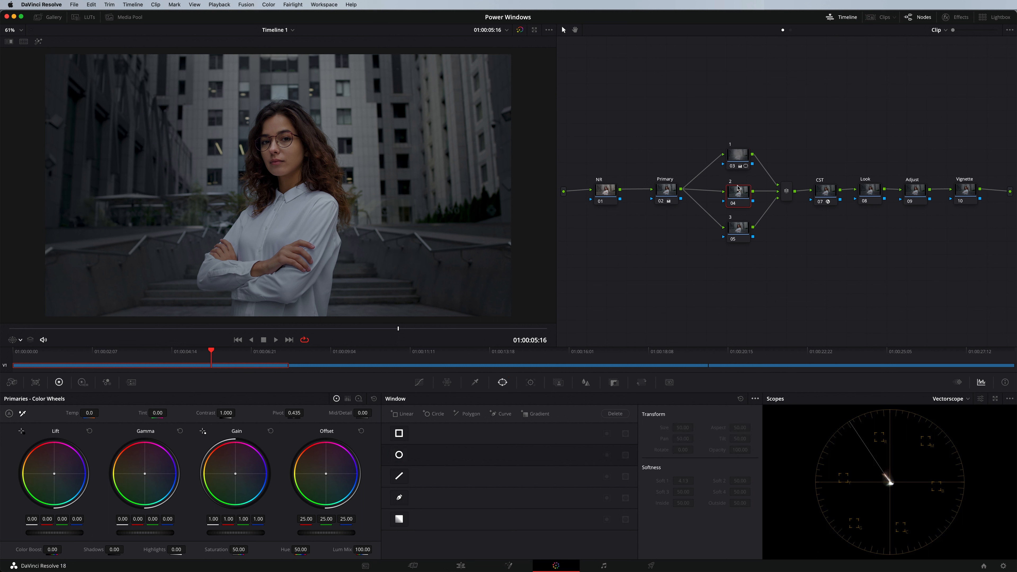
pyautogui.click(399, 456)
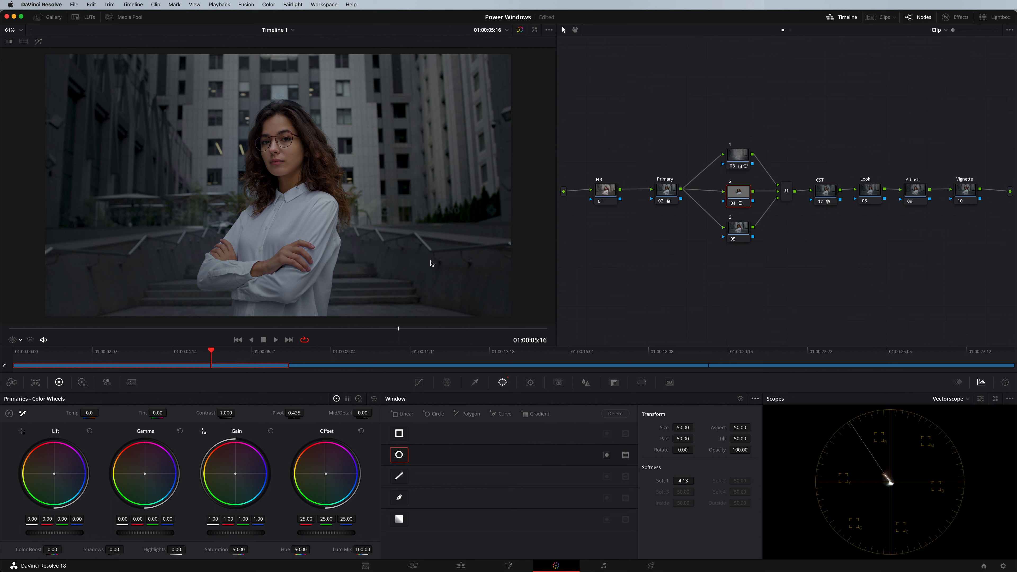
pyautogui.click(19, 340)
pyautogui.click(36, 371)
pyautogui.moveTo(305, 193); pyautogui.dragTo(319, 160)
pyautogui.moveTo(319, 223); pyautogui.dragTo(289, 179)
pyautogui.moveTo(281, 118); pyautogui.dragTo(313, 148)
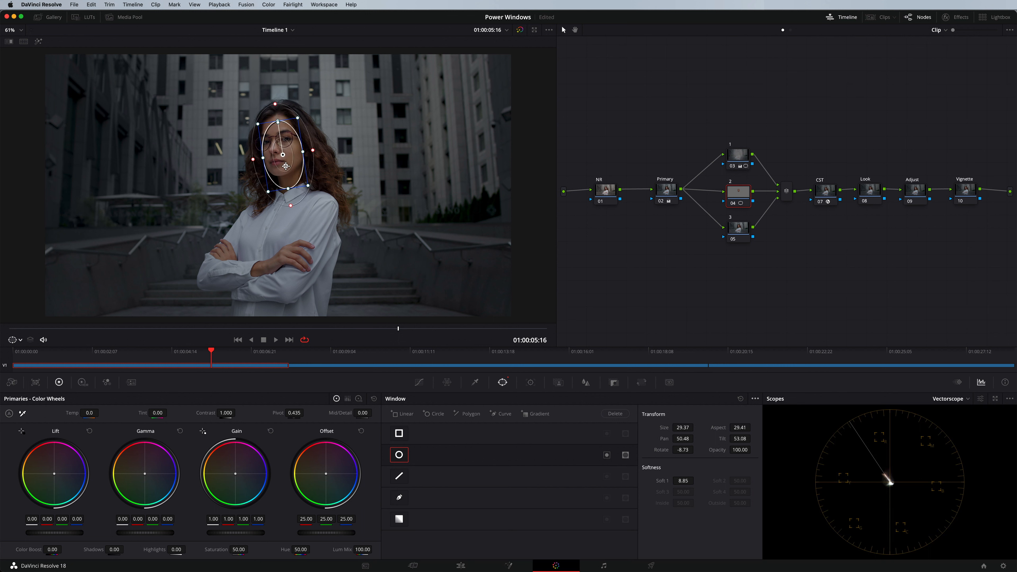
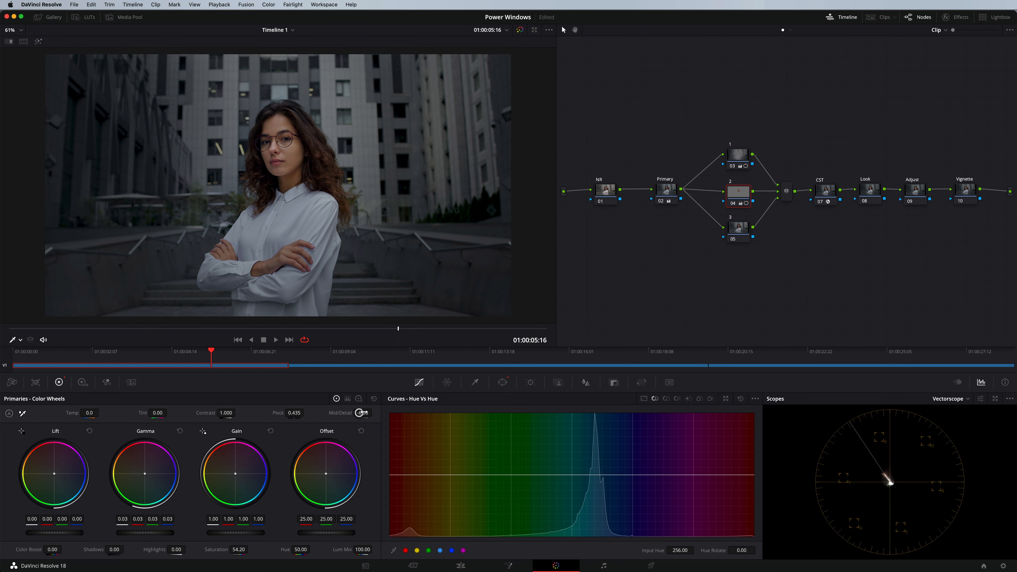
# Inspect the woman's face up close with node 2 disabled and enabled.
pyautogui.press('super+d')
pyautogui.scroll(2, 286, 127)
pyautogui.scroll(6, 286, 127)
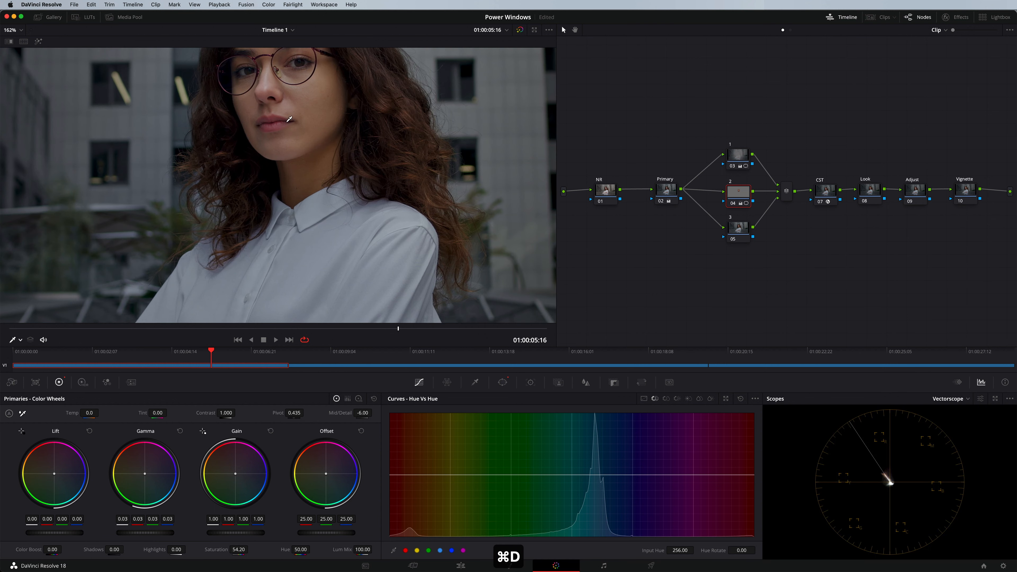
pyautogui.press('super+d')
pyautogui.press('super+d')
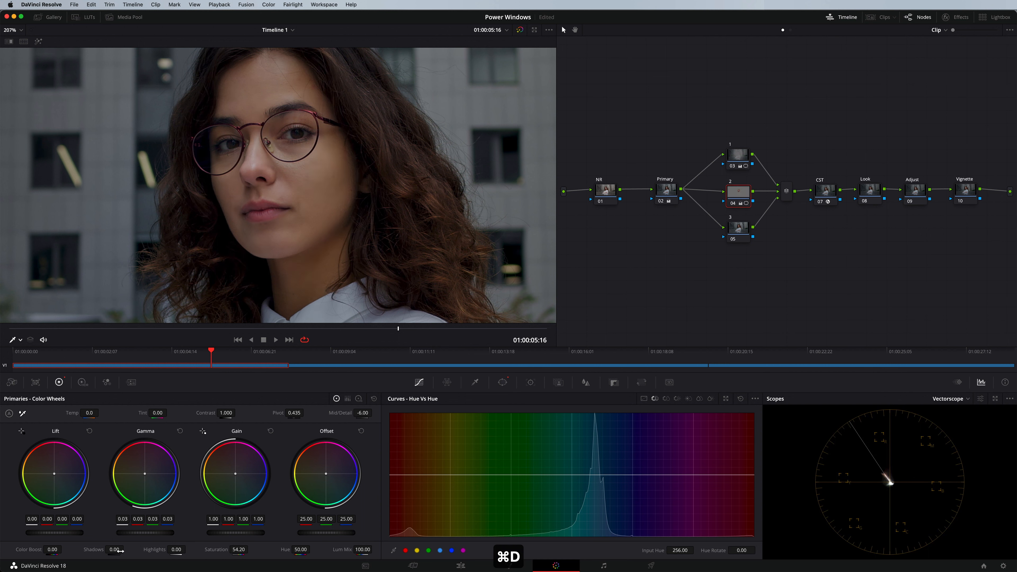
# Raise node 2's Shadows to 16.50 and compare the face with the node off and on.
pyautogui.moveTo(124, 549)
pyautogui.mouseDown()
pyautogui.moveTo(137, 548)
pyautogui.moveTo(126, 548)
pyautogui.mouseUp()
pyautogui.press('super+d')
pyautogui.press('super+d')
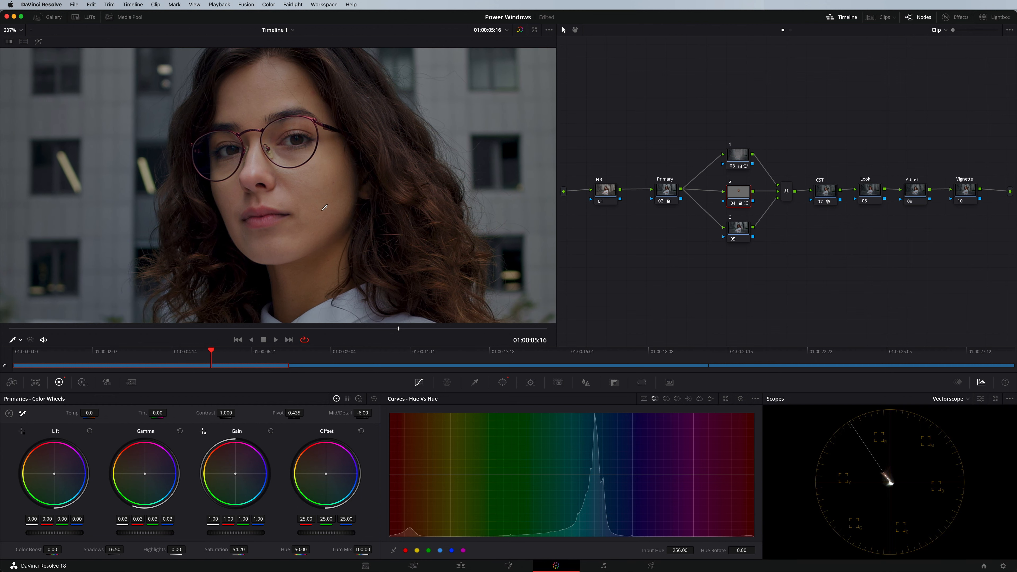
pyautogui.press('super+d')
pyautogui.press('super+d')
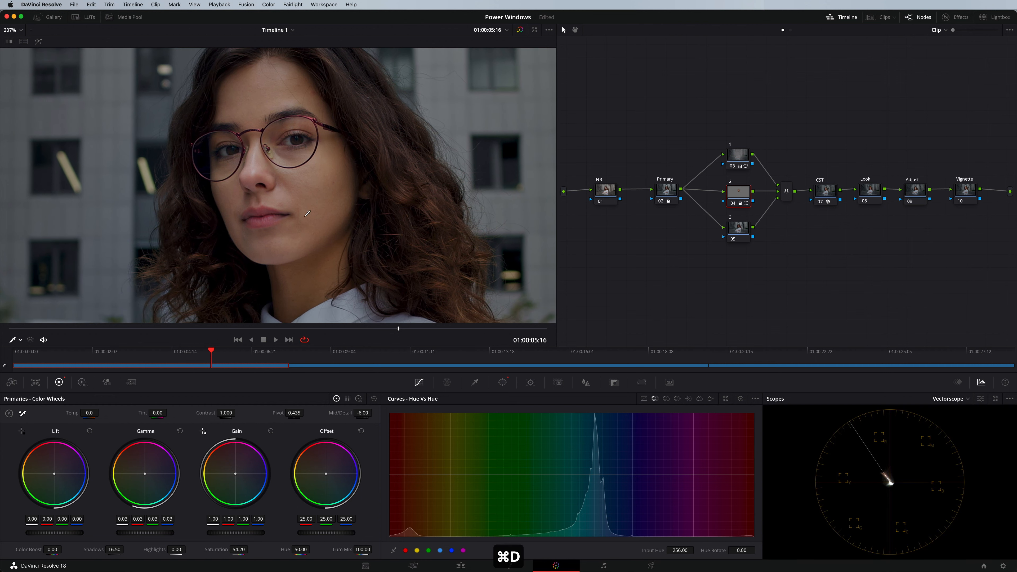
# View the whole frame and compare it with nodes 1 and 2 disabled and enabled together.
pyautogui.press('z')
pyautogui.scroll(-1, 353, 209)
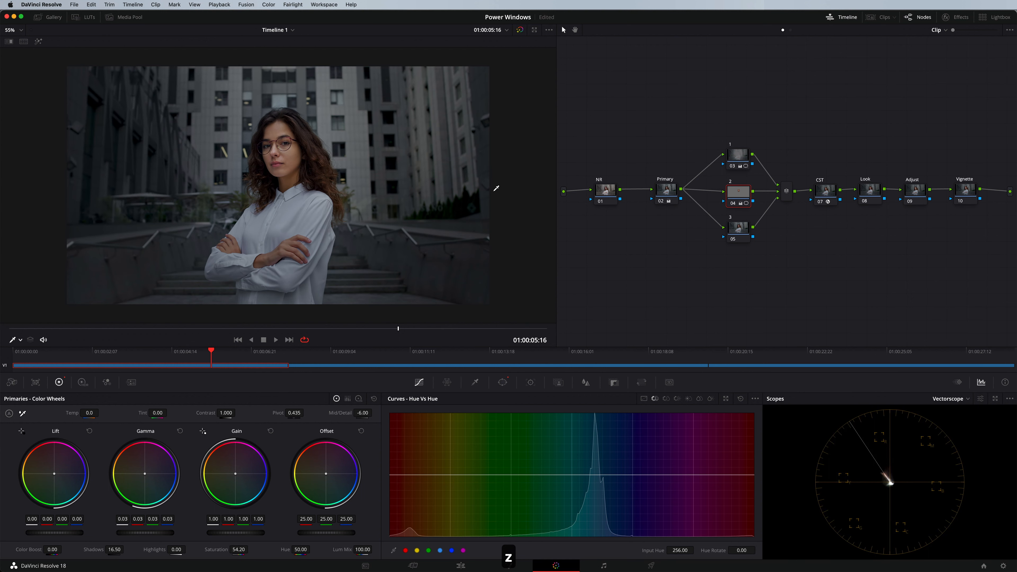
pyautogui.keyDown('super'); pyautogui.click(737, 156); pyautogui.keyUp('super')
pyautogui.press('super+d')
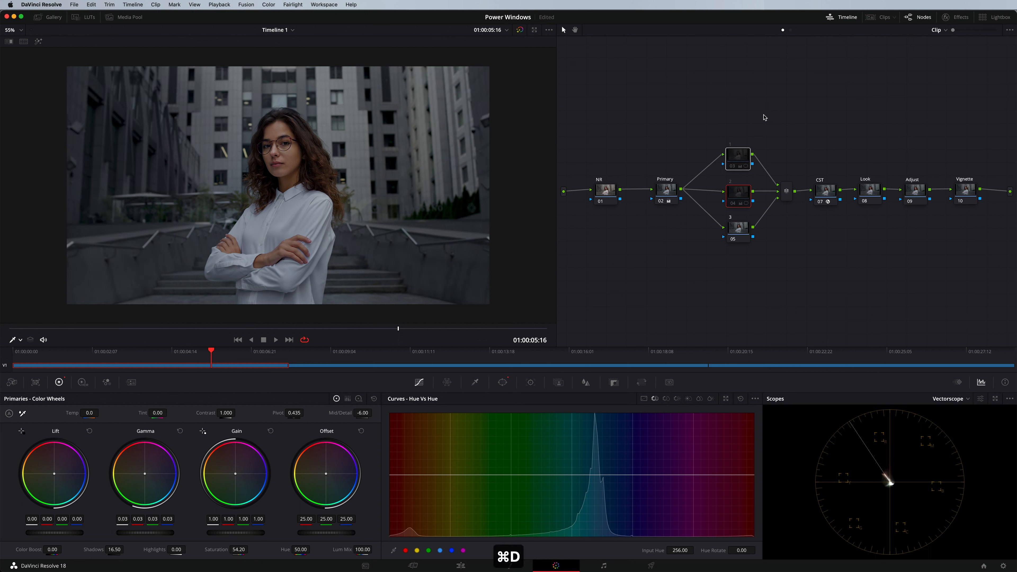
pyautogui.press('super+d')
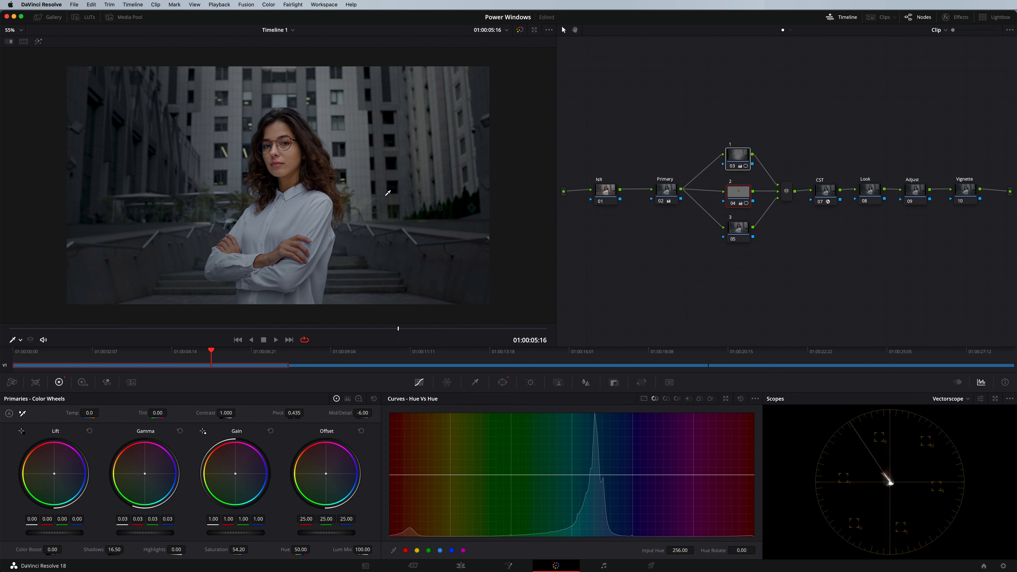
pyautogui.press('super+d')
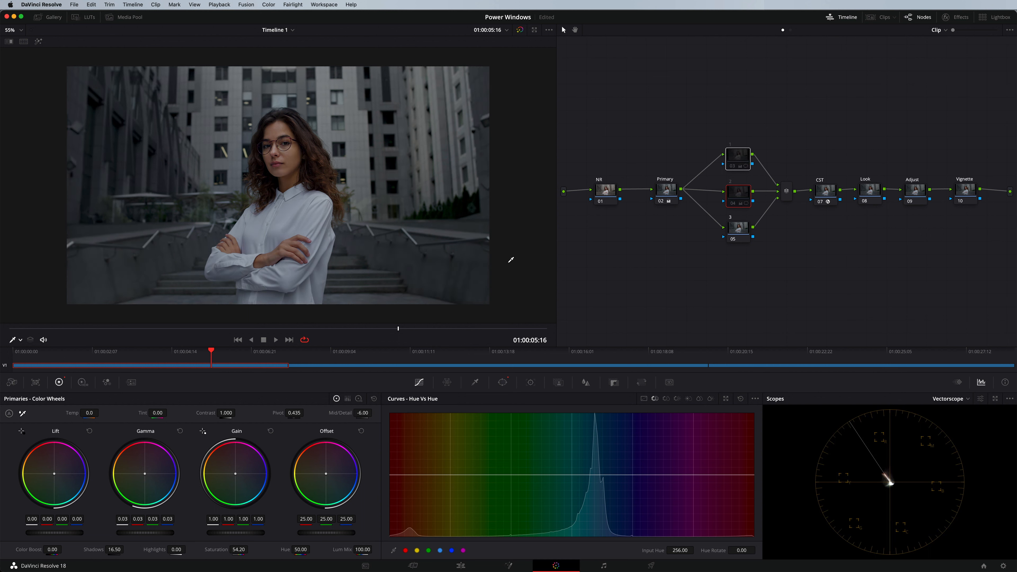
pyautogui.press('super+d')
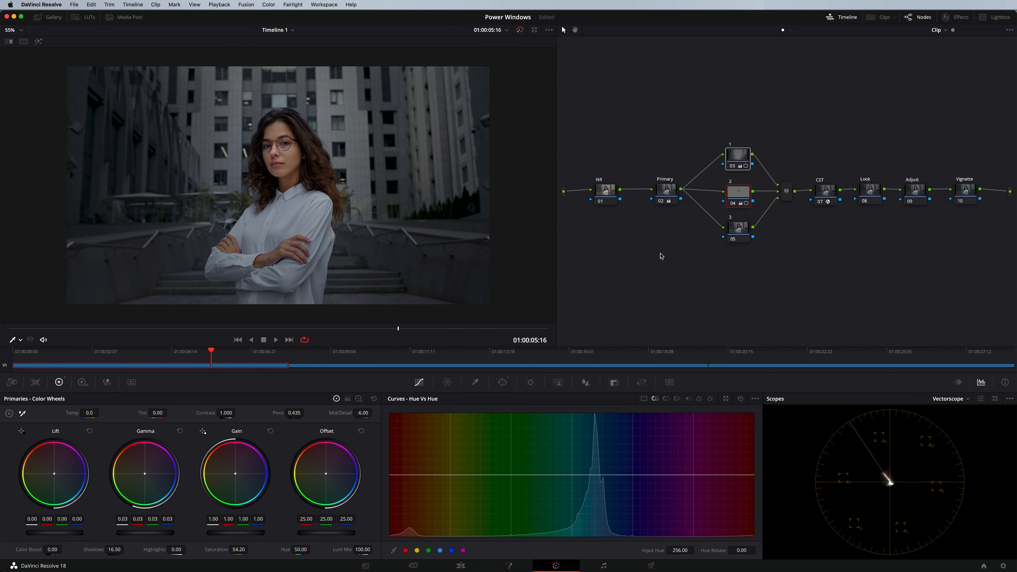
# Lower the opacity of node 2's face window to 75 and compare the shot with the node off and on.
pyautogui.click(685, 104)
pyautogui.click(497, 383)
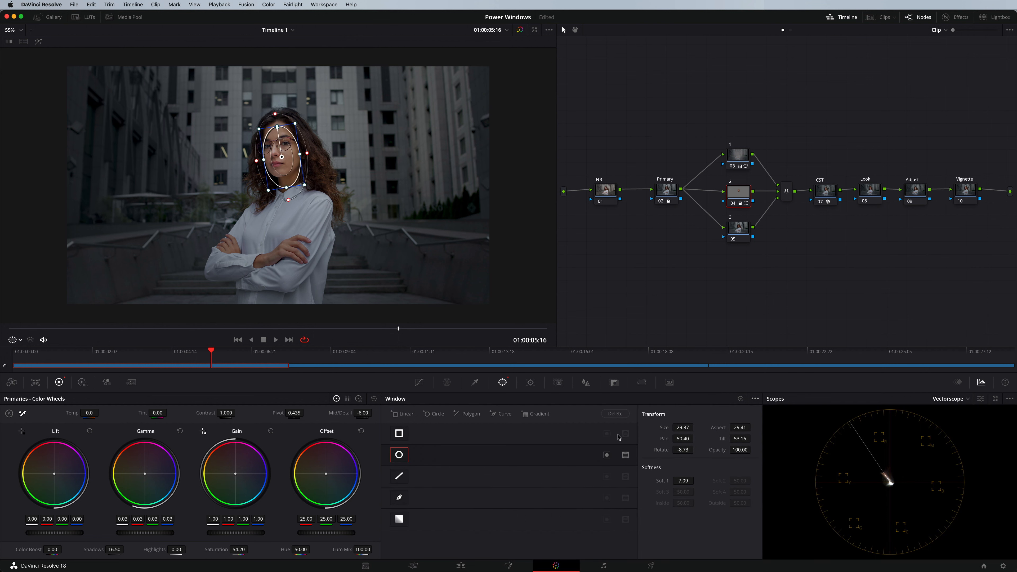
pyautogui.click(741, 450)
pyautogui.write('75')
pyautogui.press('Return')
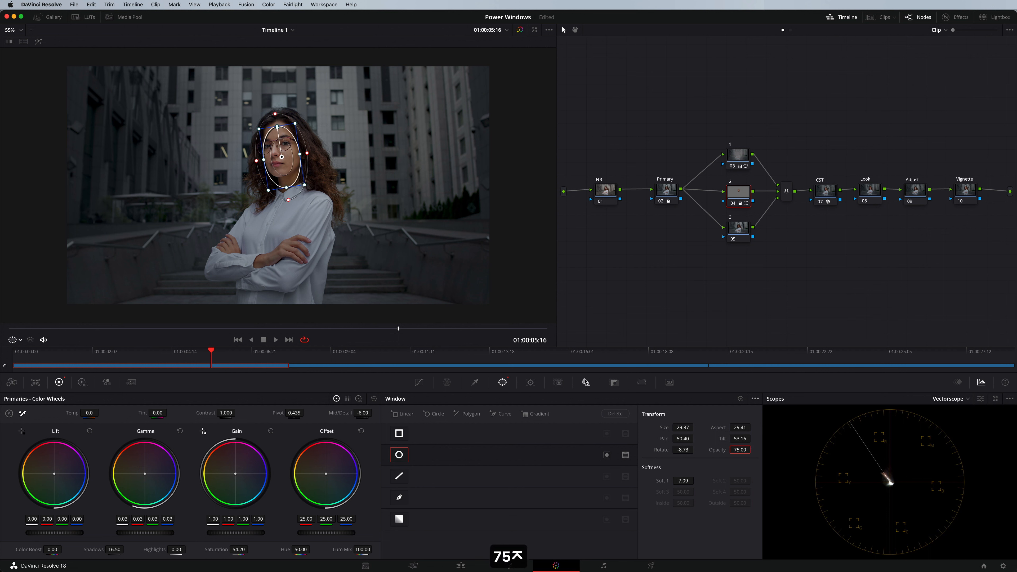
pyautogui.click(419, 382)
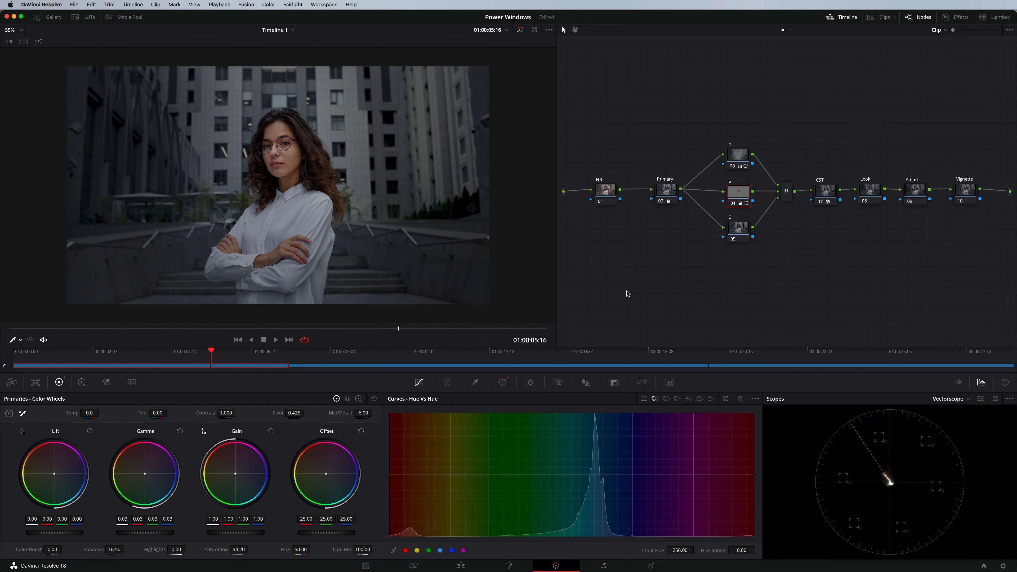
pyautogui.press('super+d')
pyautogui.press('super+d')
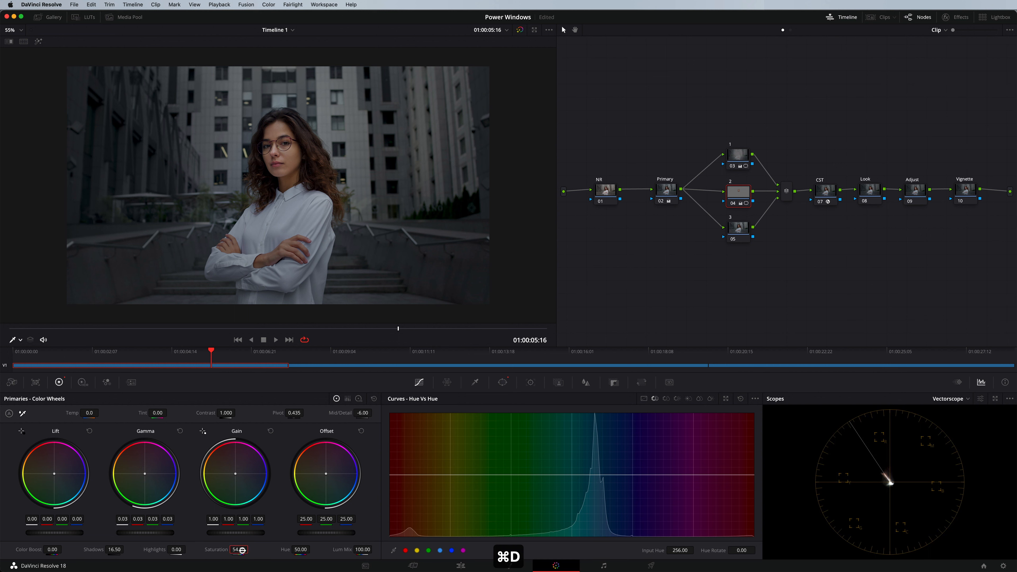
# Set node 2's Saturation to 58 and check the face with the node off and on.
pyautogui.write('58')
pyautogui.press('Return')
pyautogui.press('super+d')
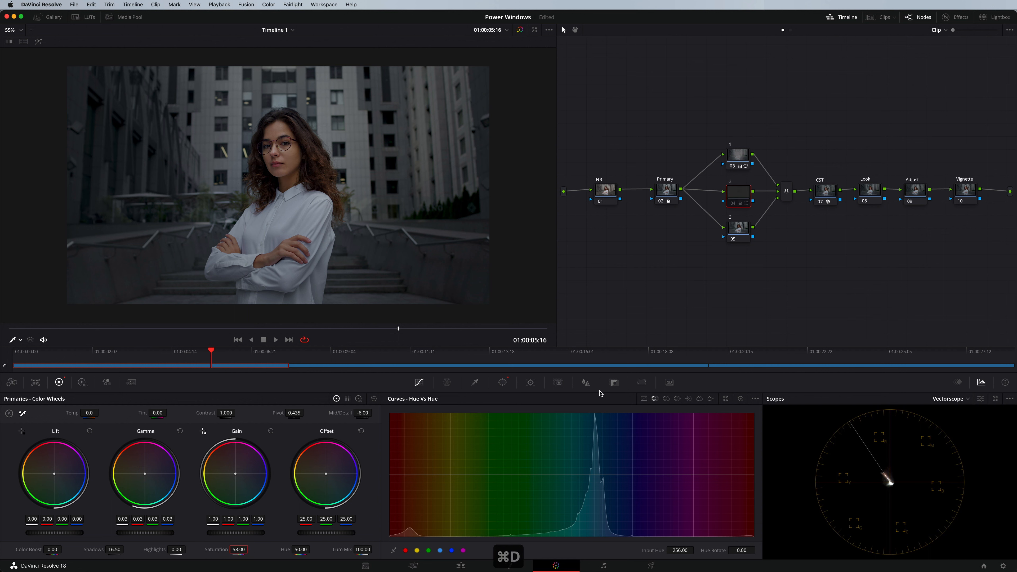
pyautogui.press('super+d')
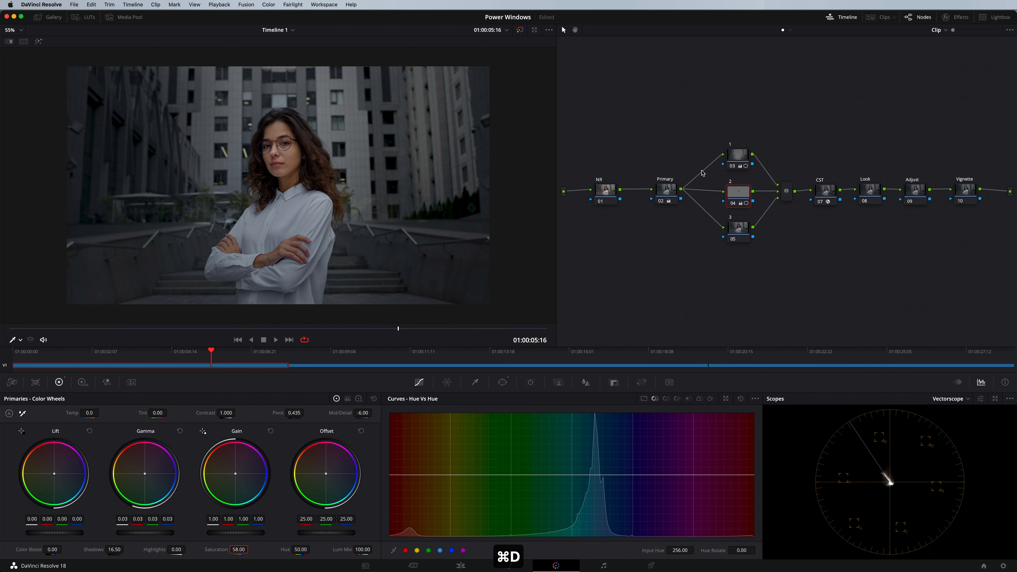
# Select nodes 1 and 2 together and toggle both to review their combined effect.
pyautogui.moveTo(723, 116); pyautogui.dragTo(747, 209)
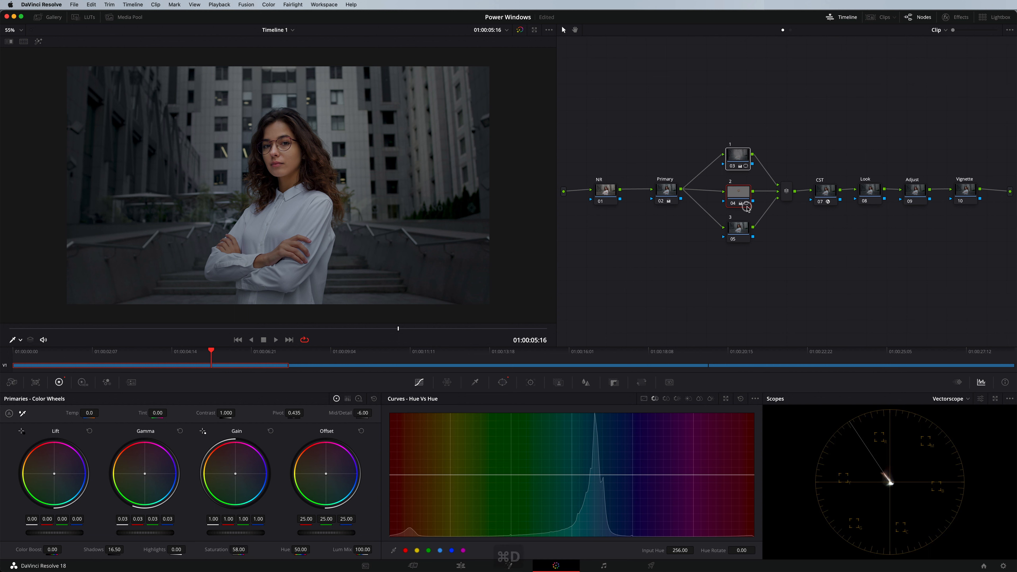
pyautogui.press('super+d')
pyautogui.press('super+d')
pyautogui.press('super+d')
pyautogui.press('super+d')
# From frame 01:00:05:18, track node 2's face window both forward and in reverse through the portrait clip.
pyautogui.moveTo(400, 330); pyautogui.dragTo(403, 330)
pyautogui.click(530, 382)
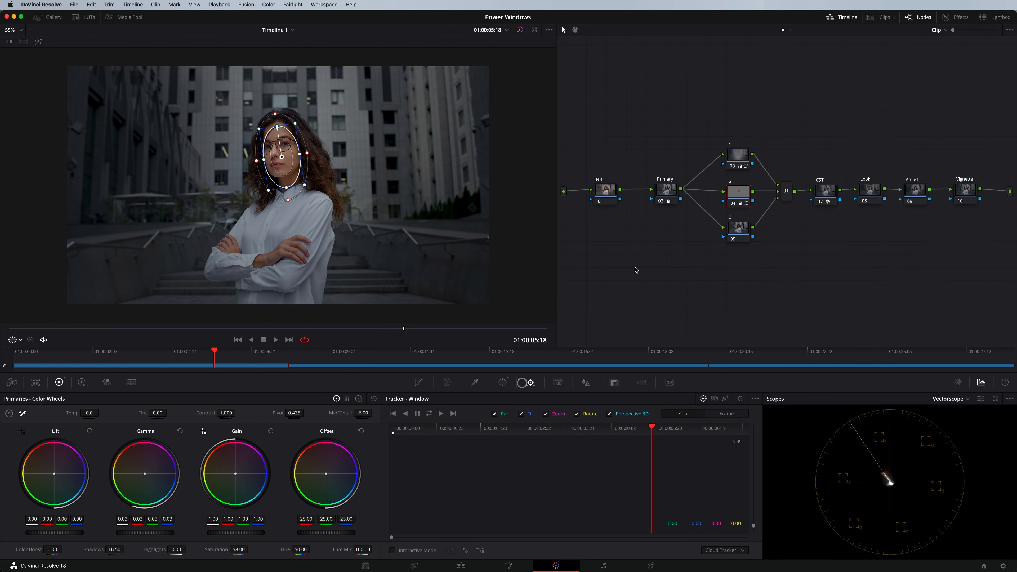
pyautogui.click(429, 414)
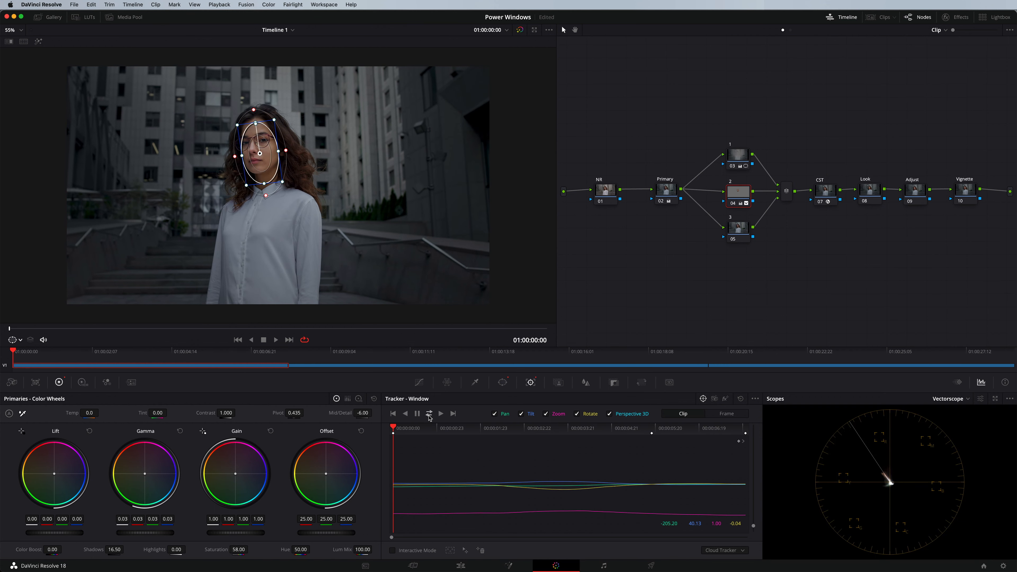
# Hide the face window's outline and play back the portrait clip to review the tracked grade.
pyautogui.click(13, 339)
pyautogui.click(25, 352)
pyautogui.press('space')
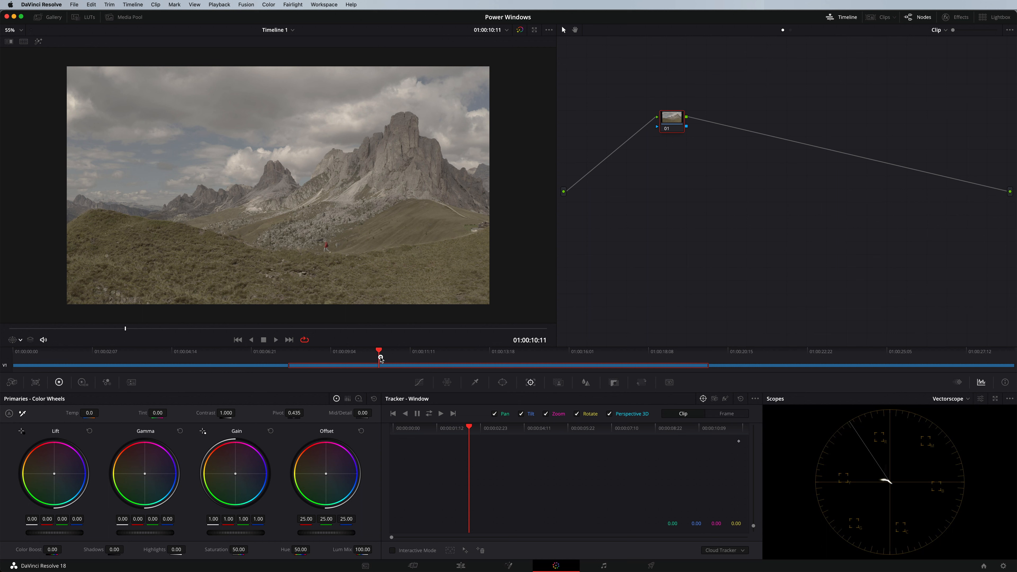
# Move to 01:00:11:23 in the mountain clip and set project color science to DaVinci YRGB Color Managed, automatic management off, processing HDR DaVinci Wide Gamut Intermediate.
pyautogui.moveTo(377, 359); pyautogui.dragTo(432, 361)
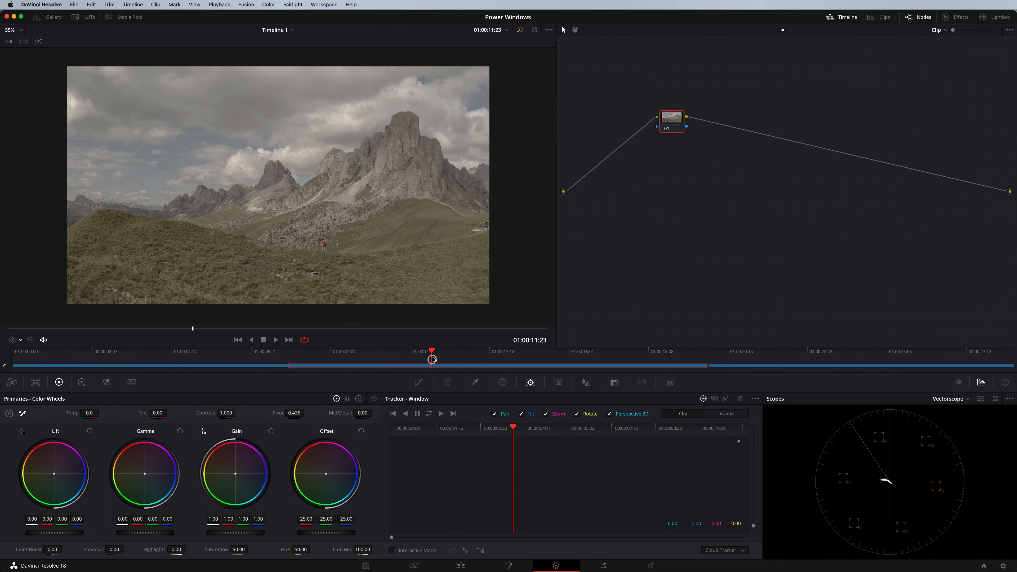
pyautogui.click(1003, 566)
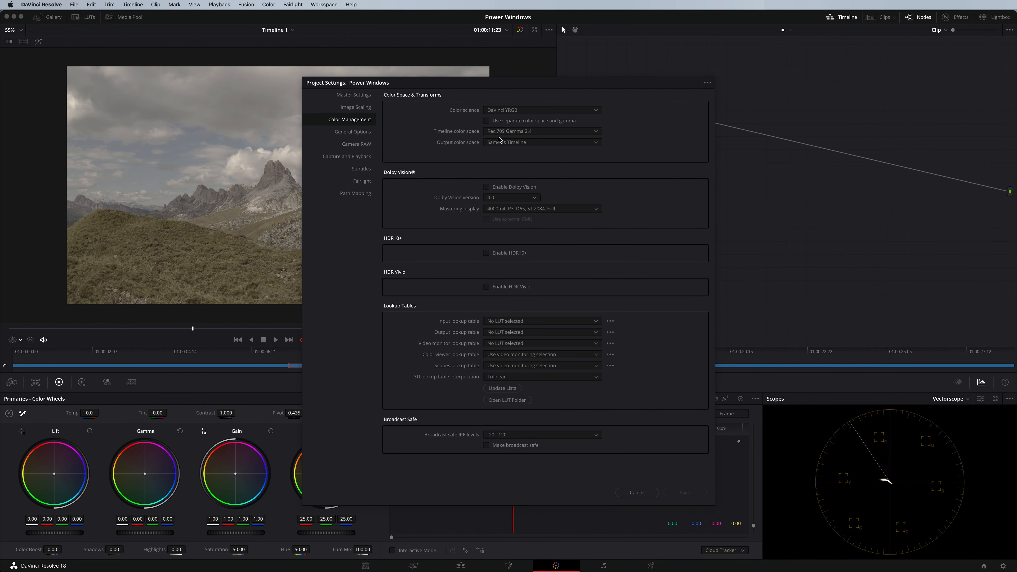
pyautogui.click(517, 111)
pyautogui.click(520, 129)
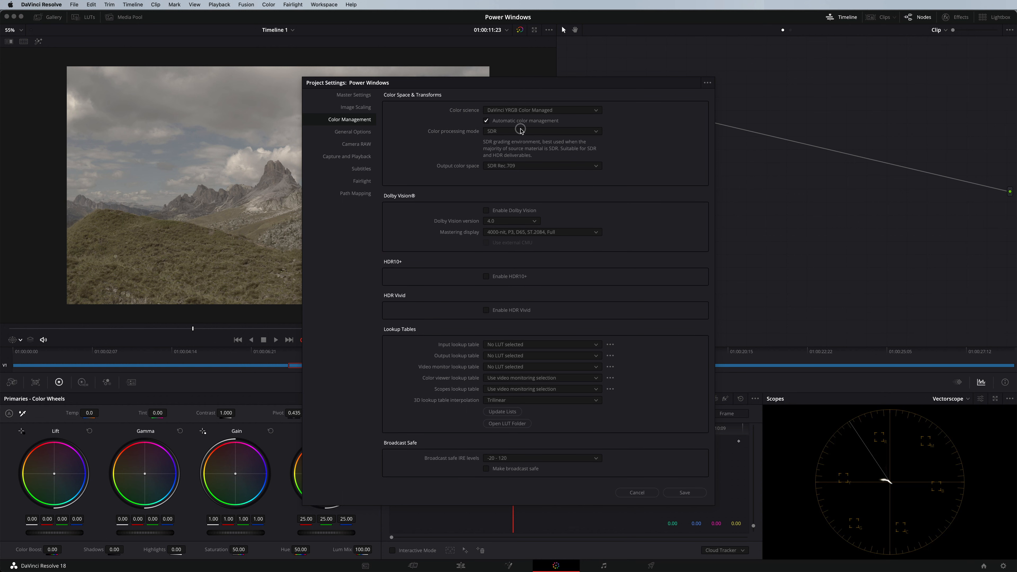
pyautogui.click(522, 120)
pyautogui.click(526, 131)
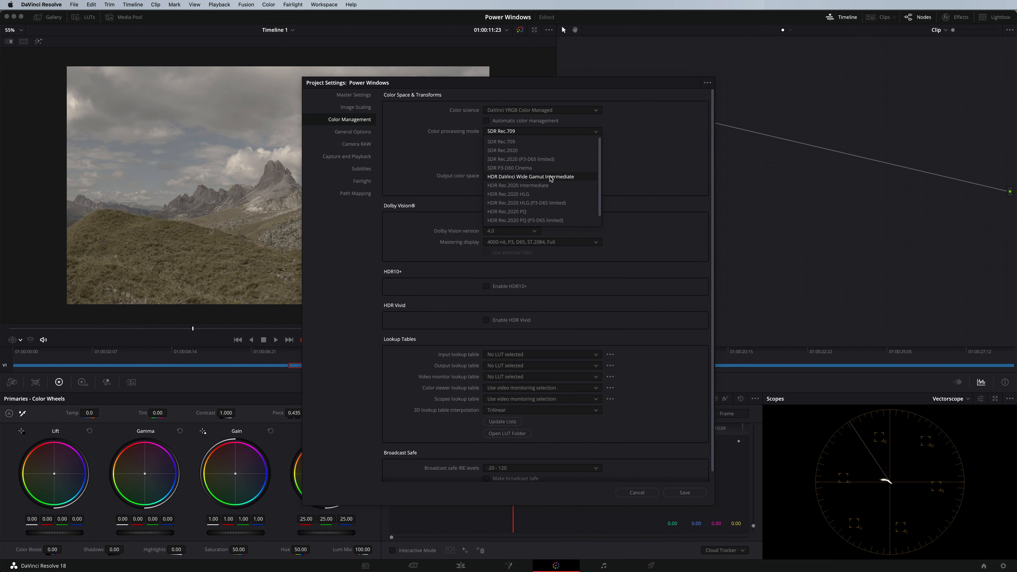
pyautogui.click(556, 178)
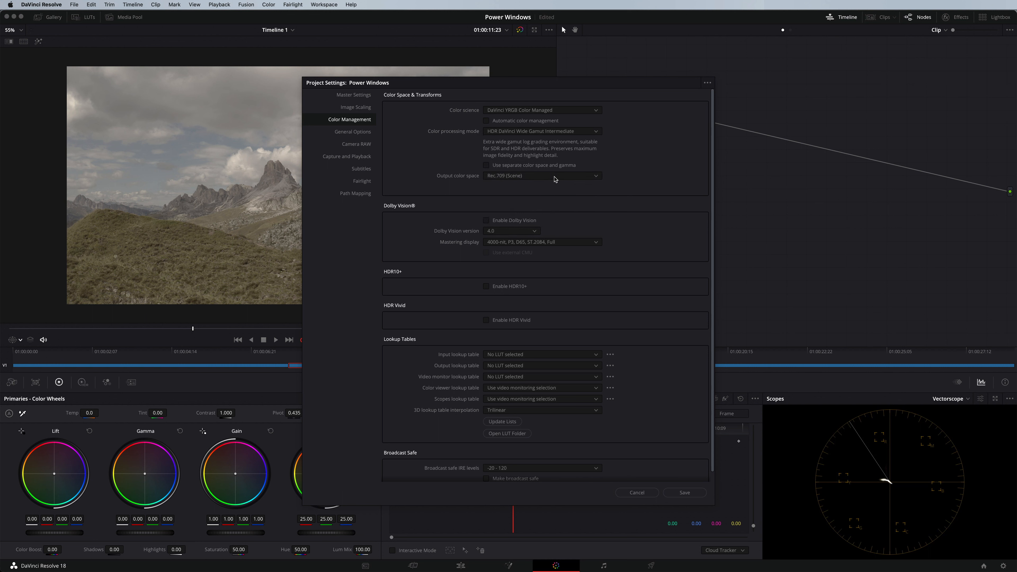
# Choose the project's output color space and save the color management settings.
pyautogui.click(540, 177)
pyautogui.click(547, 230)
pyautogui.click(685, 492)
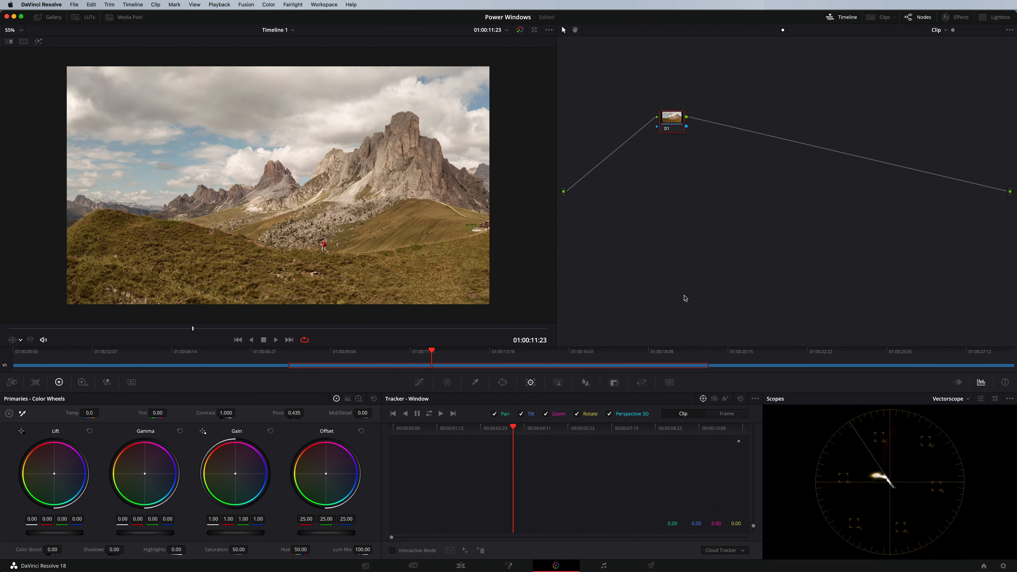
# Show the clip thumbnails and look through the options available for the mountain clip.
pyautogui.click(877, 20)
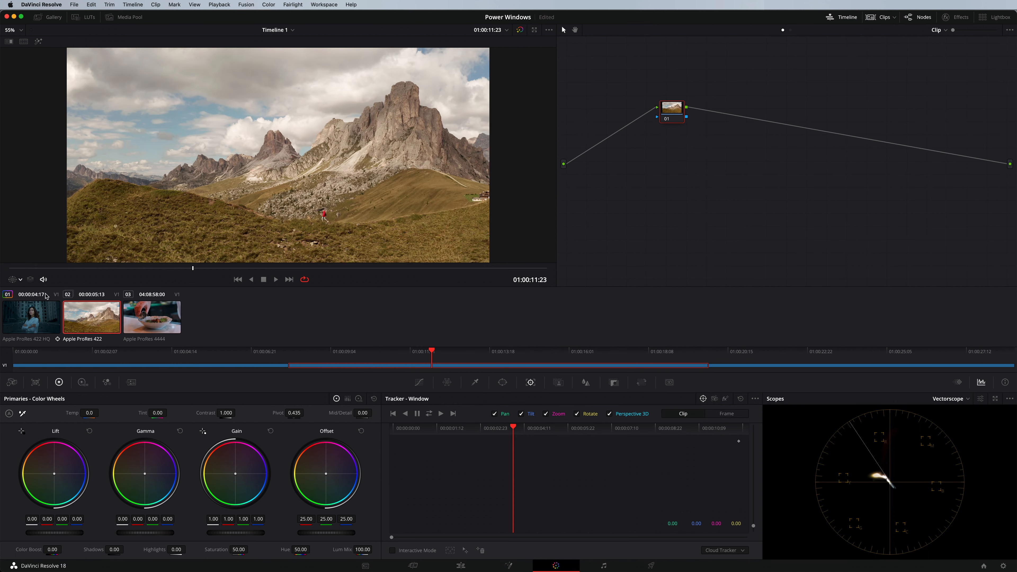
pyautogui.rightClick(89, 323)
pyautogui.moveTo(150, 238)
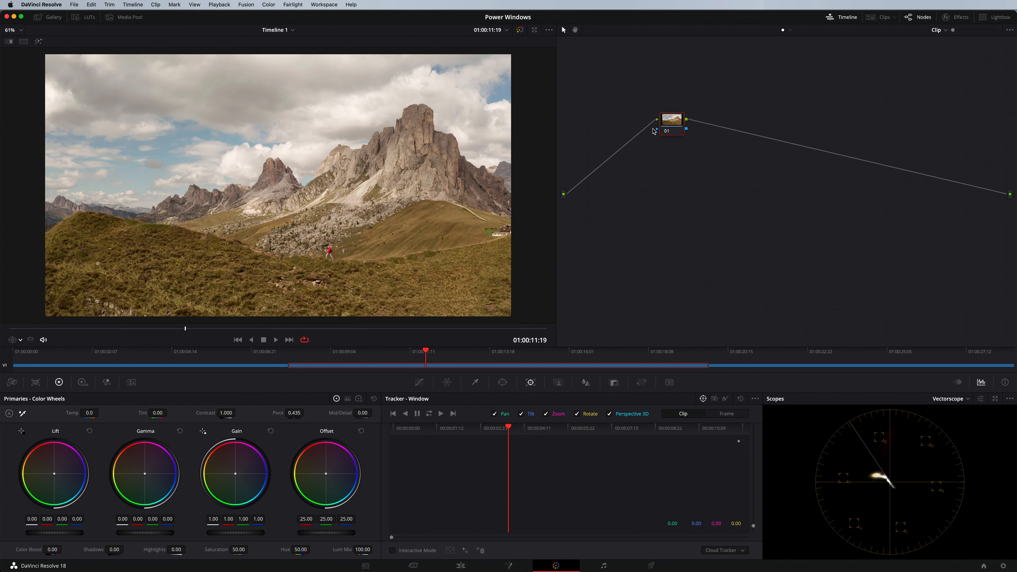
# Shift node 01 slightly in the graph and darken the mountain shot by lowering its Offset to 15.05.
pyautogui.moveTo(666, 125); pyautogui.dragTo(668, 138)
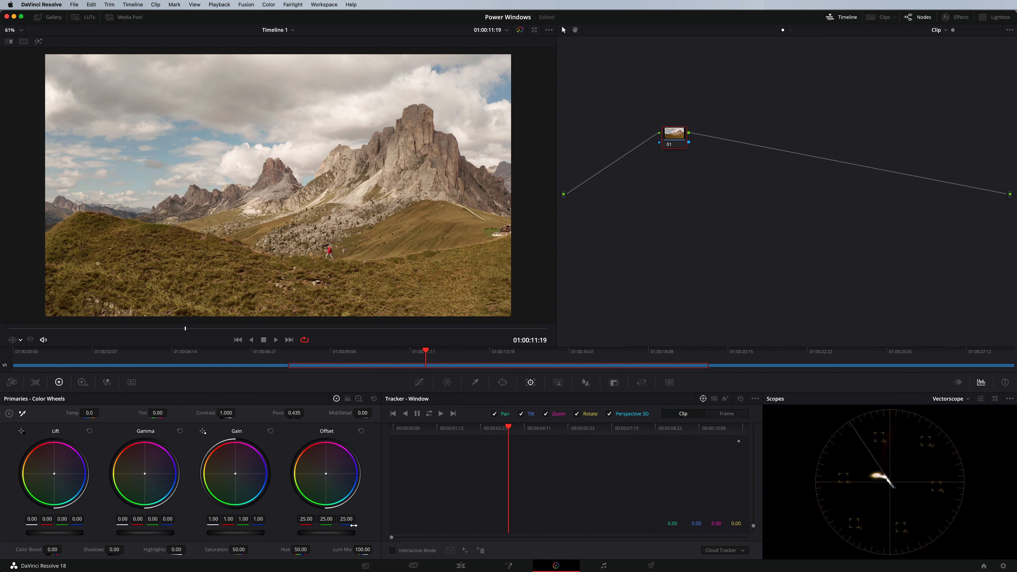
pyautogui.moveTo(321, 533); pyautogui.dragTo(202, 536)
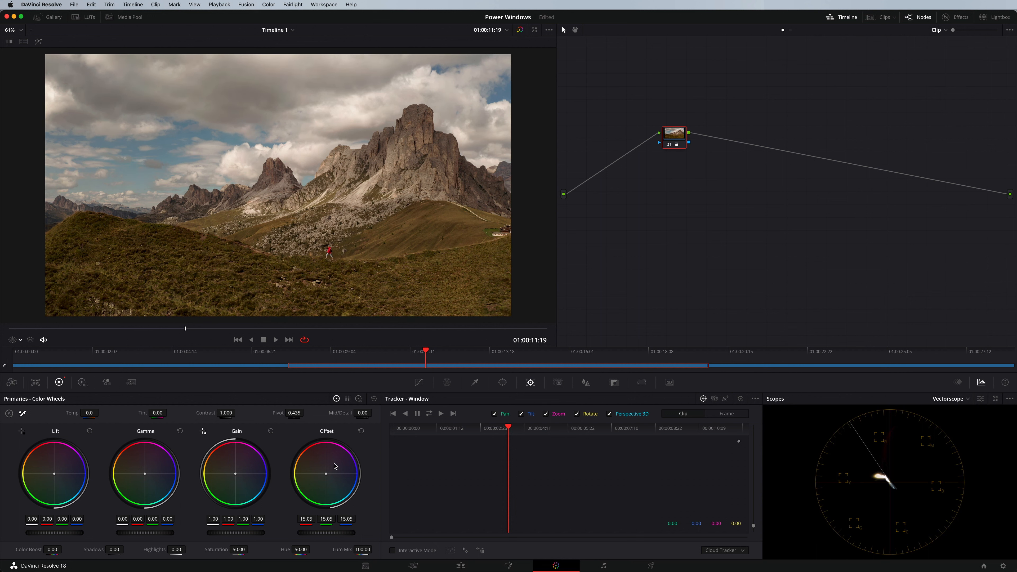
# Cool the mountain shot by shifting the Offset balance to about 13.11, 14.47, 15.88, comparing it with the node off and on.
pyautogui.moveTo(333, 463); pyautogui.dragTo(341, 470)
pyautogui.press('super+d')
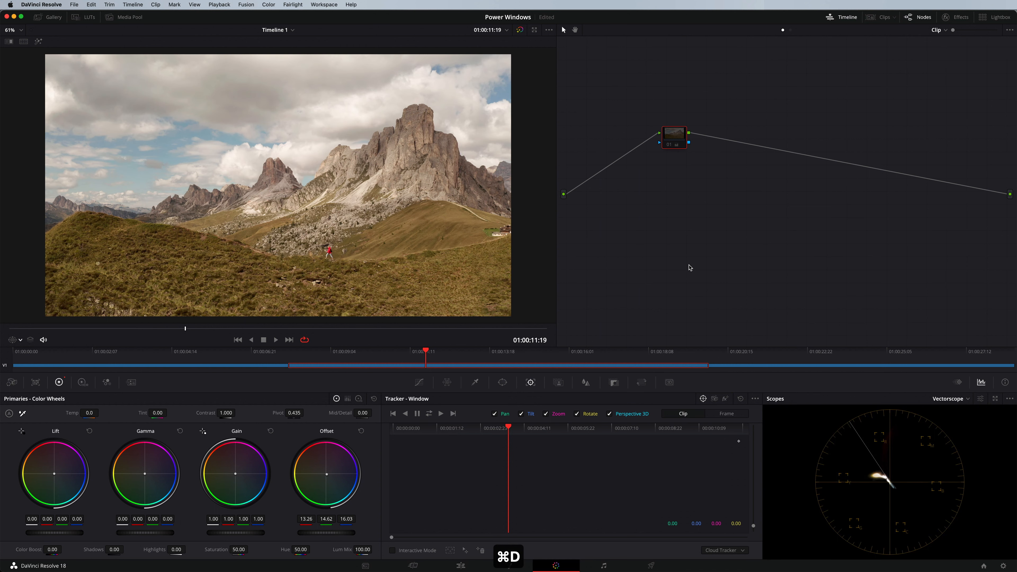
pyautogui.press('super+d')
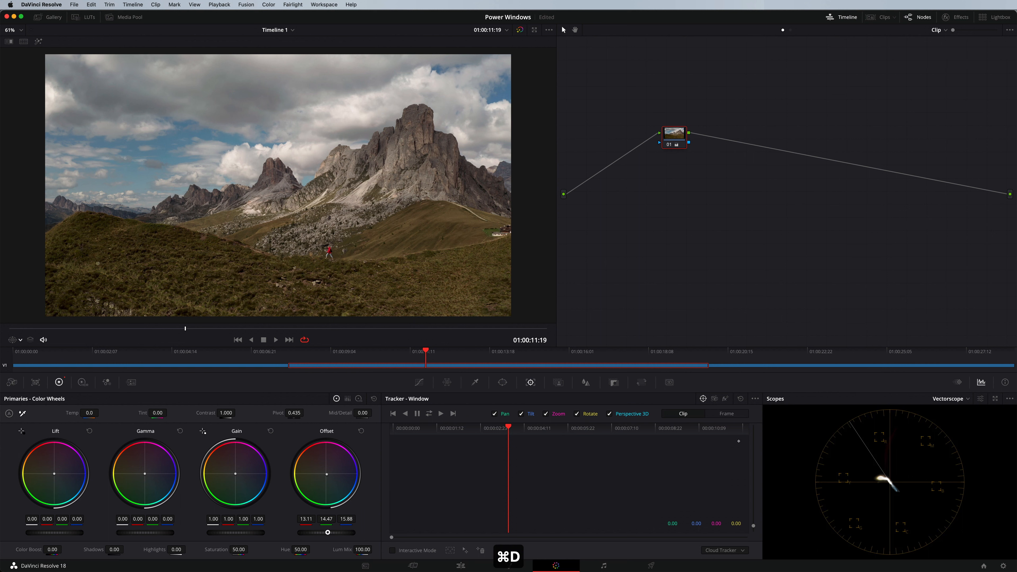
# Switch the video scope to Parade and save the project.
pyautogui.click(960, 399)
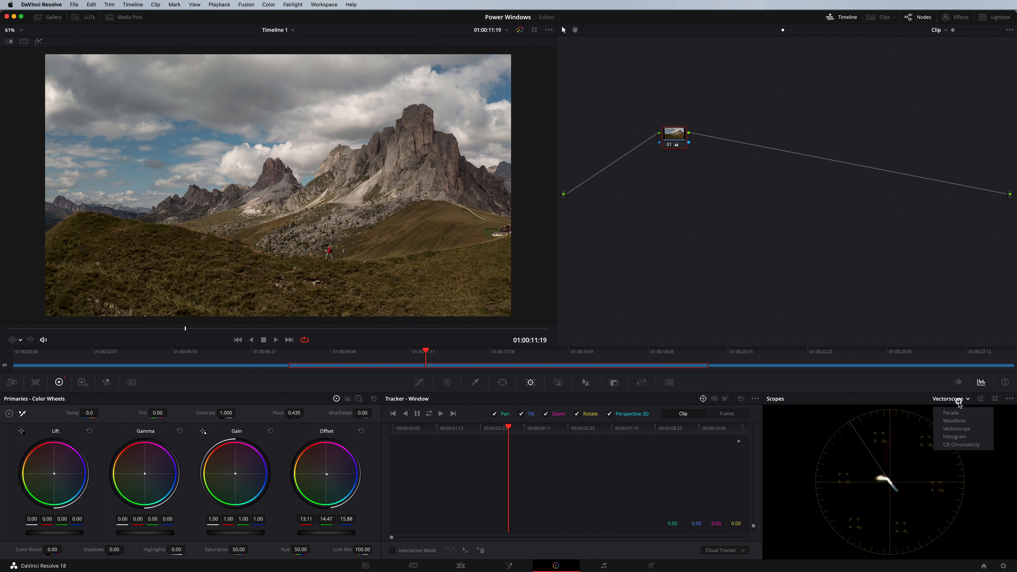
pyautogui.click(958, 412)
pyautogui.press('super+s')
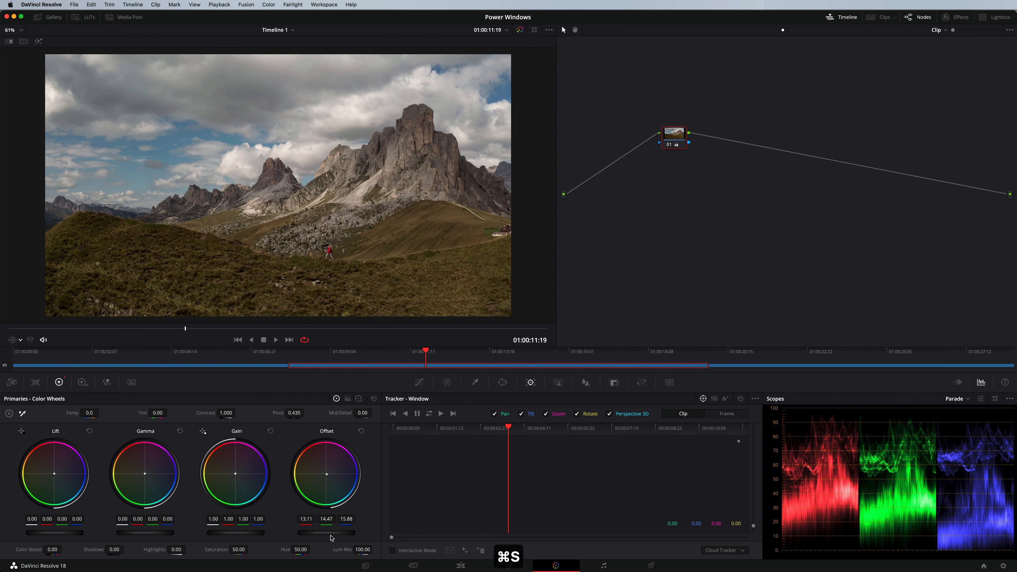
# Lower node 01's Gain to 0.97 and label the node Primary.
pyautogui.moveTo(247, 533); pyautogui.dragTo(233, 535)
pyautogui.rightClick(668, 143)
pyautogui.click(691, 157)
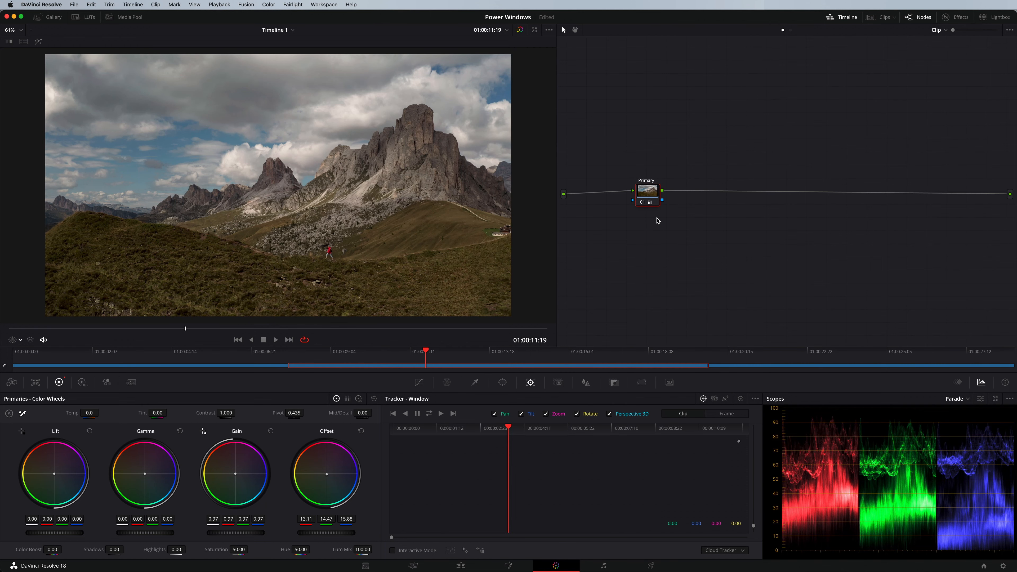
# Add a serial node after Primary, branch it into three parallel nodes, and space them out vertically.
pyautogui.hotkey('alt', 's')
pyautogui.rightClick(683, 199)
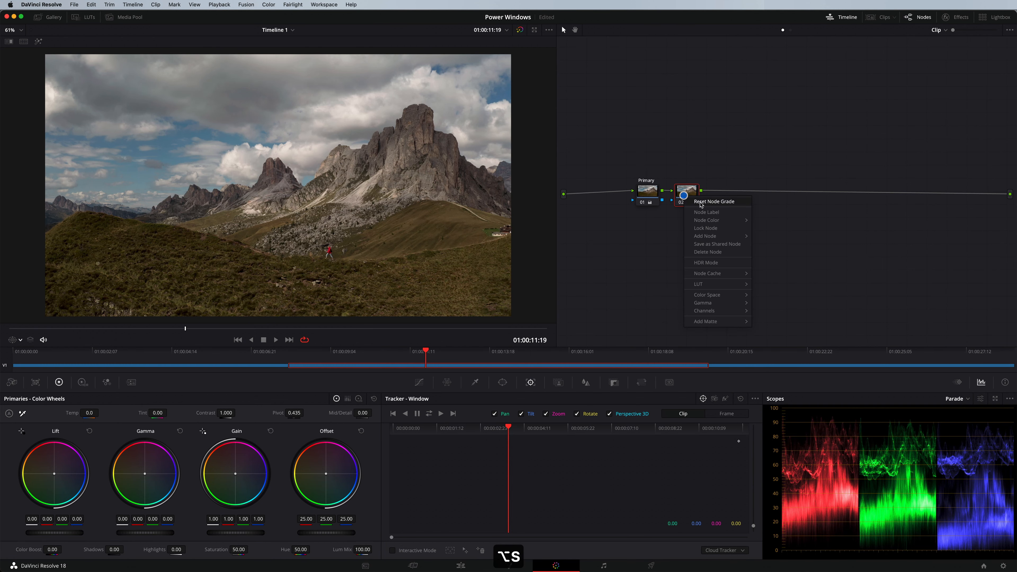
pyautogui.moveTo(720, 236)
pyautogui.click(800, 252)
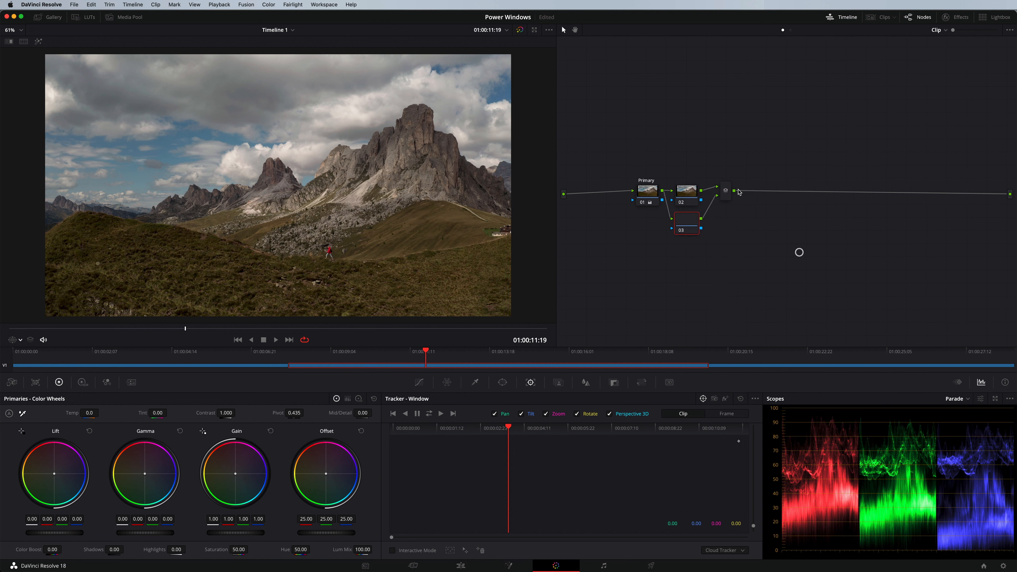
pyautogui.press('super+z')
pyautogui.rightClick(689, 223)
pyautogui.moveTo(750, 249)
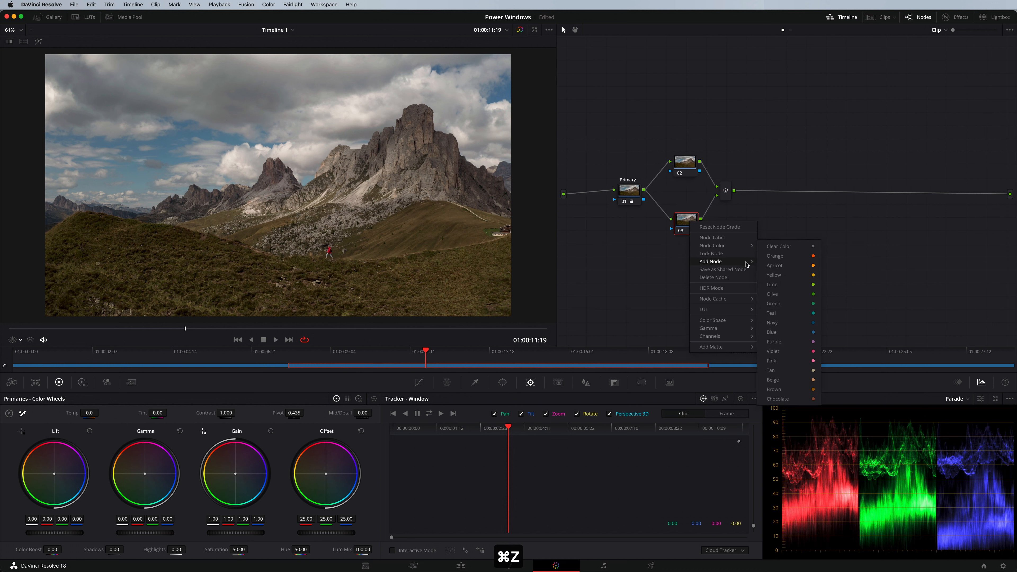
pyautogui.click(794, 276)
pyautogui.moveTo(692, 227); pyautogui.dragTo(685, 195)
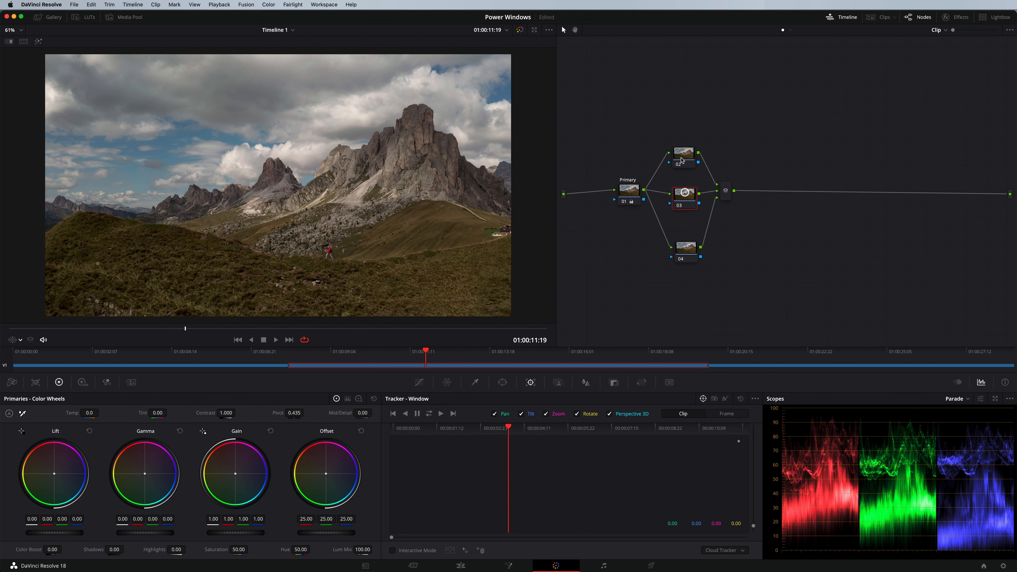
# Label parallel nodes 02, 03 and 04 as Grass, Subject and Overall.
pyautogui.rightClick(683, 153)
pyautogui.click(701, 171)
pyautogui.write('Grass')
pyautogui.press('Return')
pyautogui.rightClick(692, 197)
pyautogui.click(710, 217)
pyautogui.write('Subject')
pyautogui.press('Return')
pyautogui.rightClick(686, 249)
pyautogui.click(733, 273)
pyautogui.write('Overall')
pyautogui.press('Return')
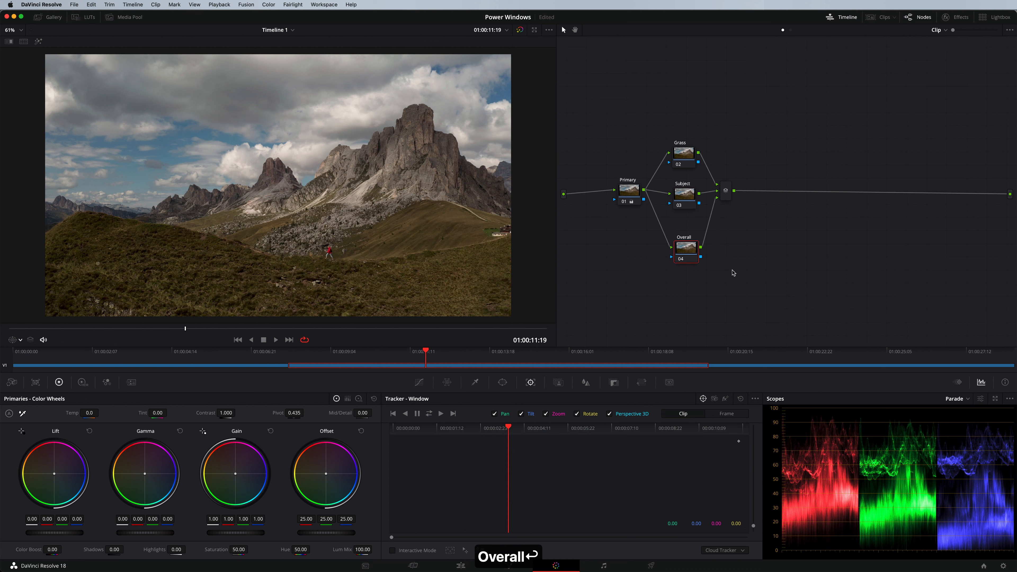
# Tidy the Overall node's position, add a serial node after the parallel mixer, and label it Look.
pyautogui.moveTo(696, 255); pyautogui.dragTo(694, 244)
pyautogui.click(725, 191)
pyautogui.hotkey('alt', 's')
pyautogui.rightClick(778, 191)
pyautogui.click(812, 208)
pyautogui.write('Look')
pyautogui.press('Return')
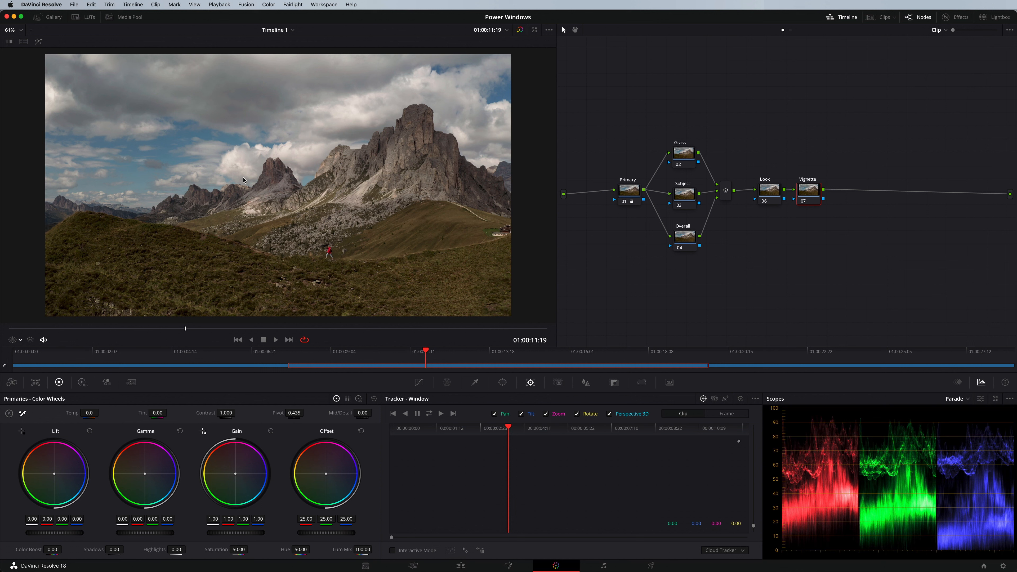
# Add a gradient window to the Grass node over the foreground, rotated about -176.6 with tilt about 38.75 and softness about 3.34.
pyautogui.click(679, 159)
pyautogui.click(502, 382)
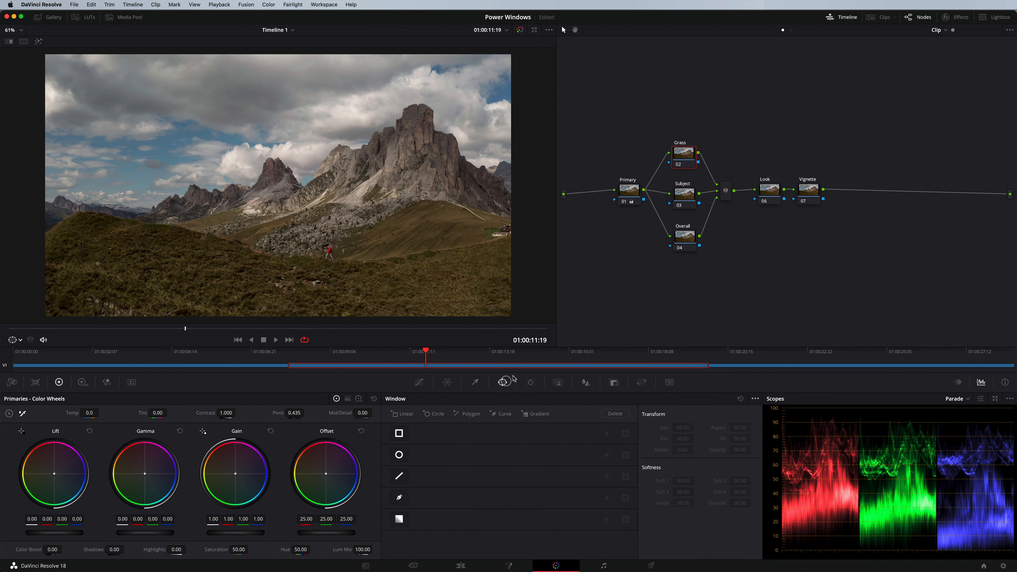
pyautogui.click(534, 413)
pyautogui.moveTo(291, 218); pyautogui.dragTo(306, 262)
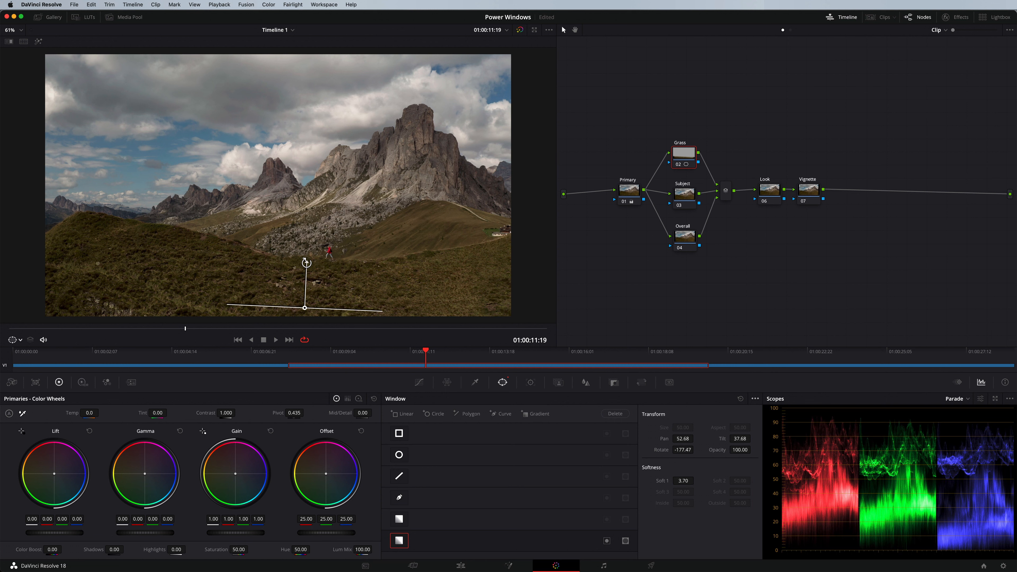
pyautogui.moveTo(304, 307); pyautogui.dragTo(304, 300)
pyautogui.moveTo(307, 255); pyautogui.dragTo(307, 258)
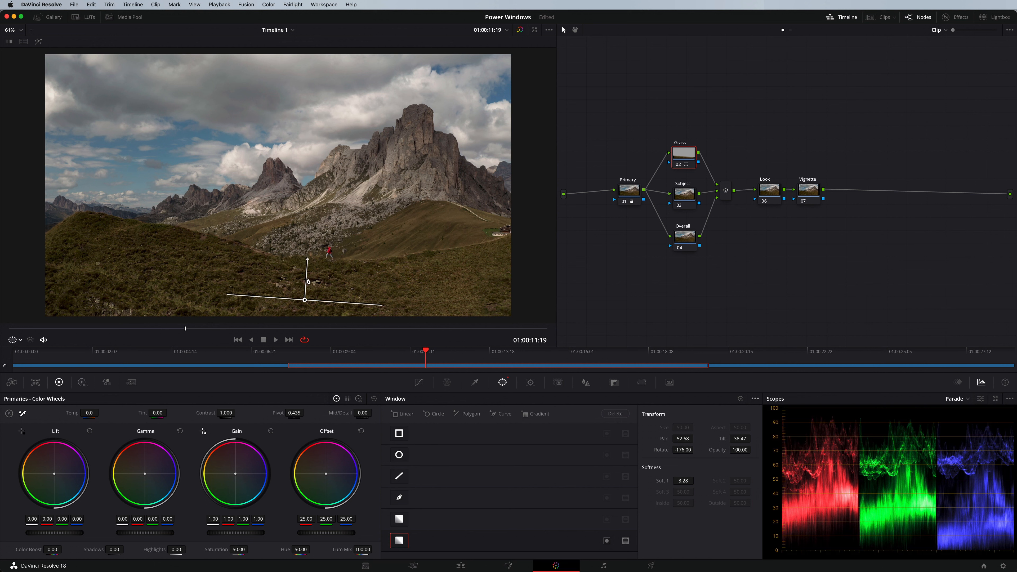
pyautogui.moveTo(307, 258); pyautogui.dragTo(307, 257)
pyautogui.moveTo(305, 301); pyautogui.dragTo(305, 299)
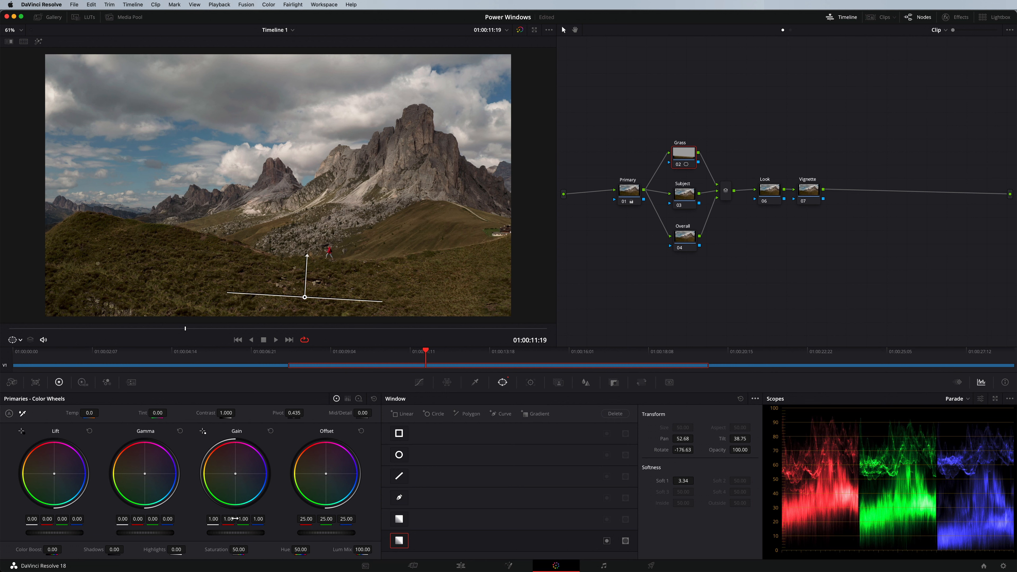
# Darken the foreground grass with Gain 0.75 and extend the gradient window to a softness of about 3.74.
pyautogui.moveTo(223, 531); pyautogui.dragTo(151, 531)
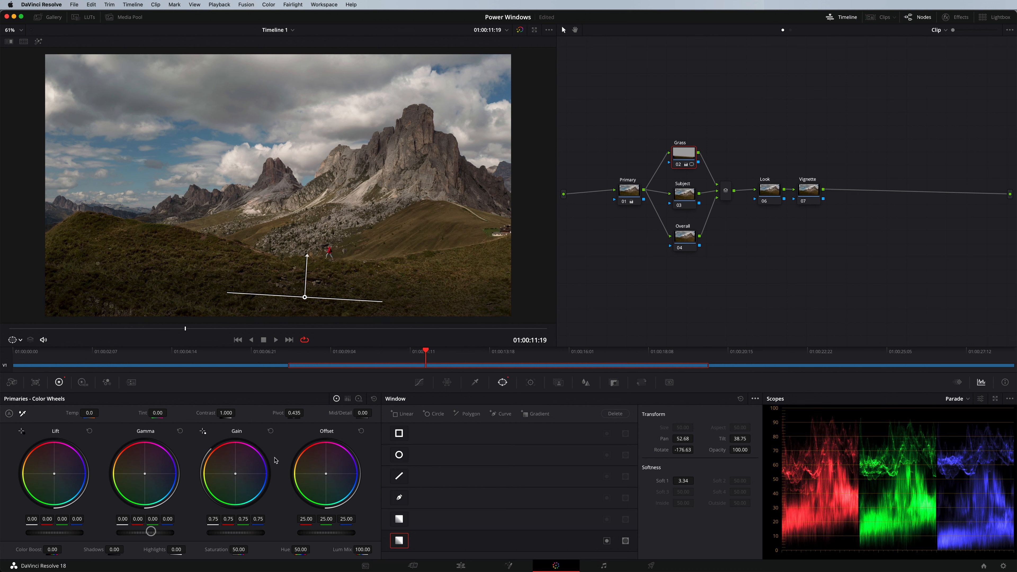
pyautogui.moveTo(305, 297); pyautogui.dragTo(301, 296)
pyautogui.moveTo(304, 254); pyautogui.dragTo(304, 250)
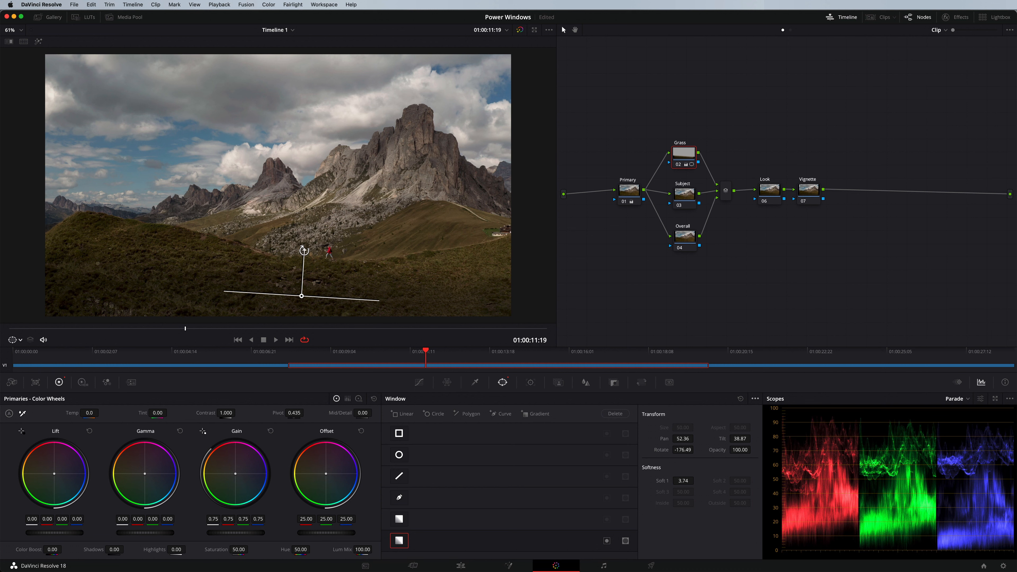
# Compare the shot with the Grass node off and on, and save the project.
pyautogui.press('super+d')
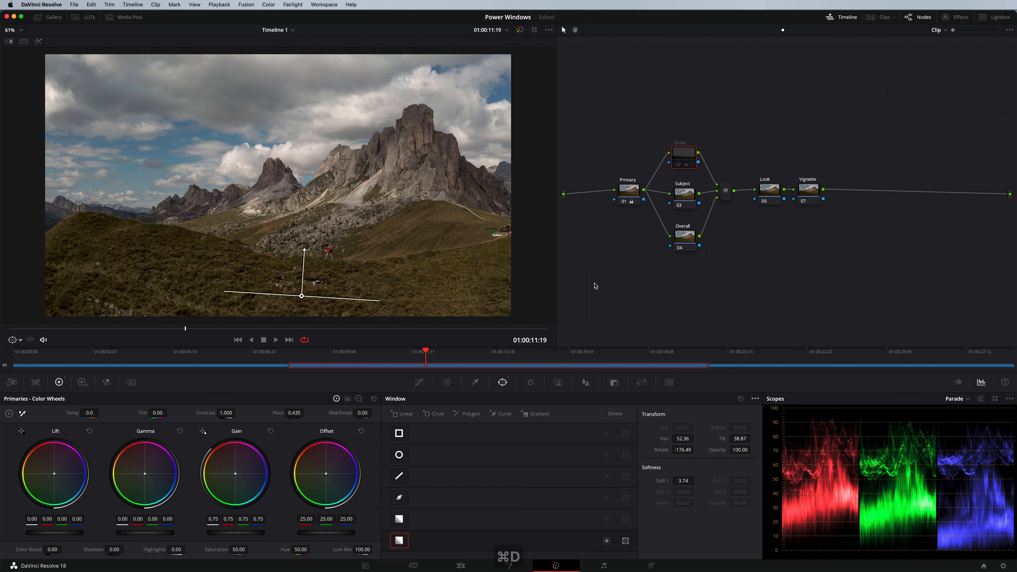
pyautogui.press('super+d')
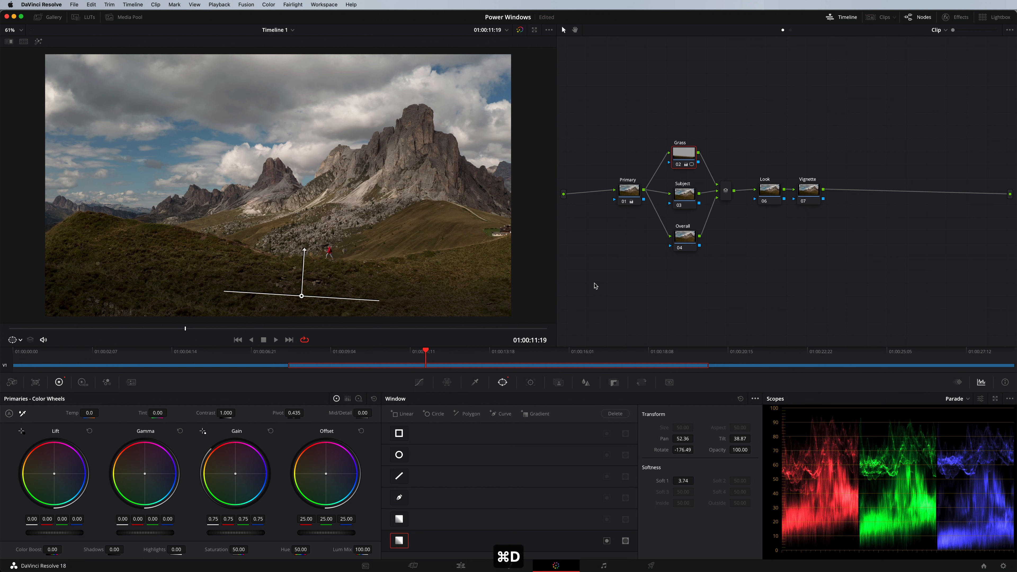
pyautogui.press('super+s')
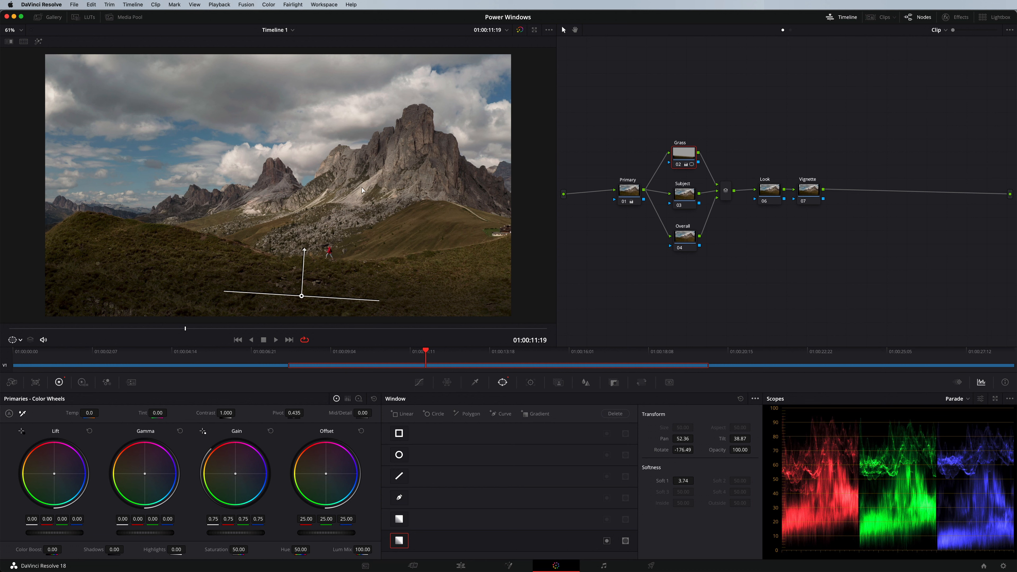
# Add a circle window to the Subject node as a wide ellipse around the hiker, size about 31.3 with softness about 27.6.
pyautogui.click(688, 205)
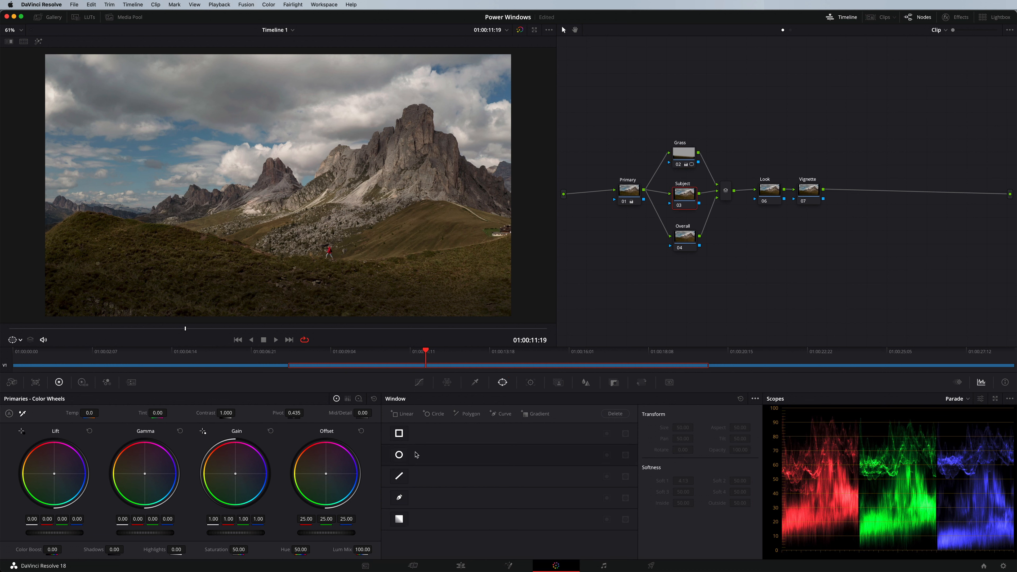
pyautogui.click(399, 454)
pyautogui.moveTo(363, 178); pyautogui.dragTo(405, 217)
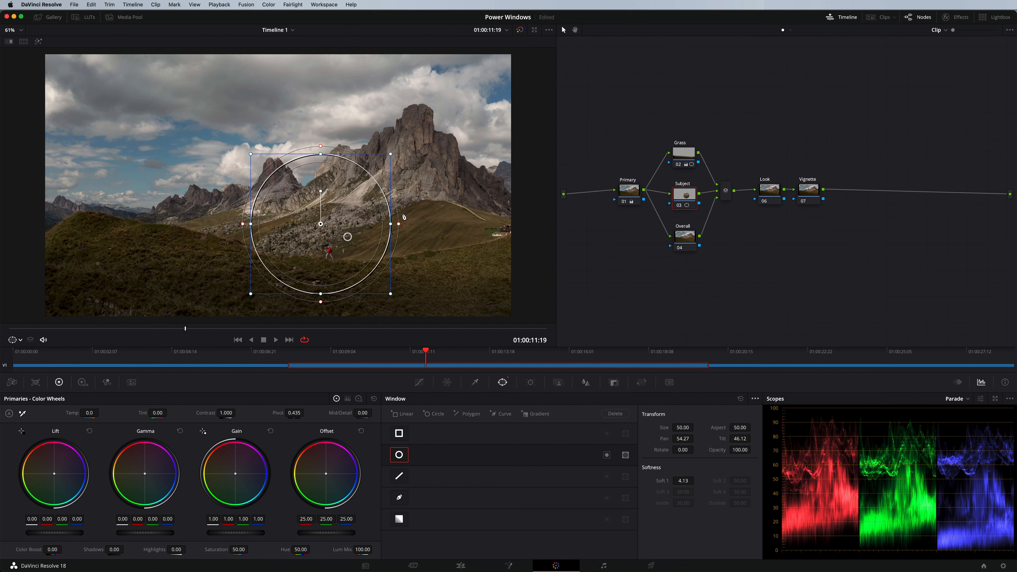
pyautogui.moveTo(321, 154); pyautogui.dragTo(320, 180)
pyautogui.moveTo(321, 274)
pyautogui.mouseDown()
pyautogui.moveTo(317, 291)
pyautogui.moveTo(334, 285)
pyautogui.moveTo(320, 293)
pyautogui.mouseUp()
pyautogui.moveTo(317, 253); pyautogui.dragTo(333, 265)
pyautogui.moveTo(368, 234); pyautogui.dragTo(335, 199)
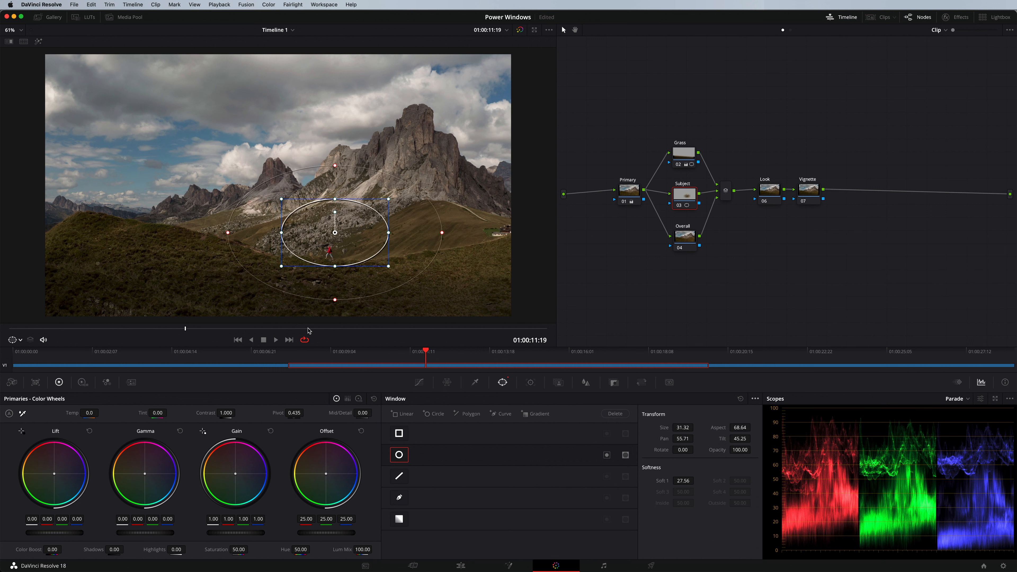
# Hide the window outline and brighten the Subject node with Gamma 0.03, Gain 1.02 and Contrast 1.026.
pyautogui.click(15, 340)
pyautogui.click(25, 353)
pyautogui.moveTo(150, 533); pyautogui.dragTo(254, 536)
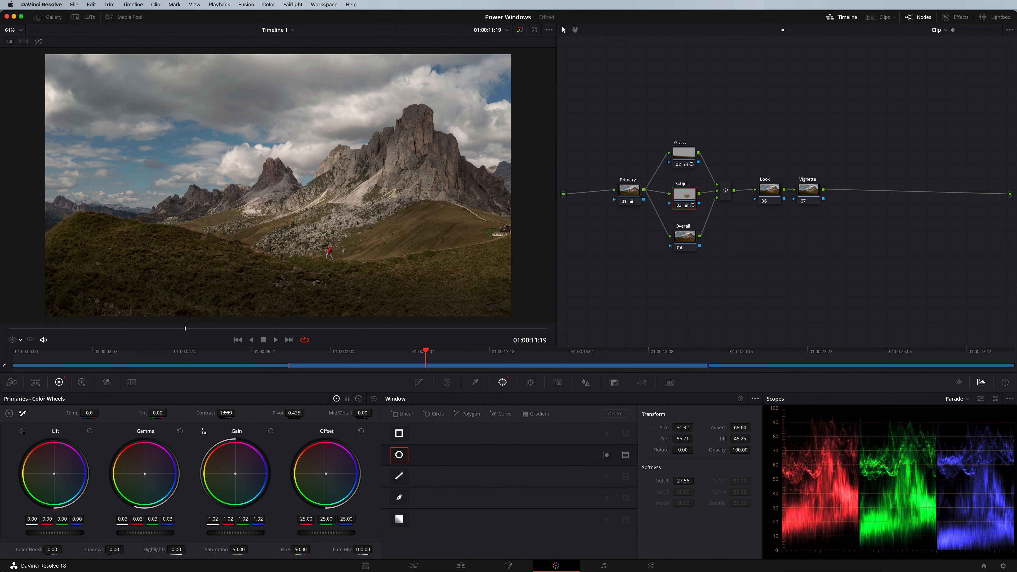
pyautogui.moveTo(230, 412); pyautogui.dragTo(232, 412)
# Show the window outline again, lower the hiker's ellipse slightly and narrow it to an aspect of about 65.6.
pyautogui.scroll(-1, 320, 240)
pyautogui.click(20, 340)
pyautogui.click(34, 374)
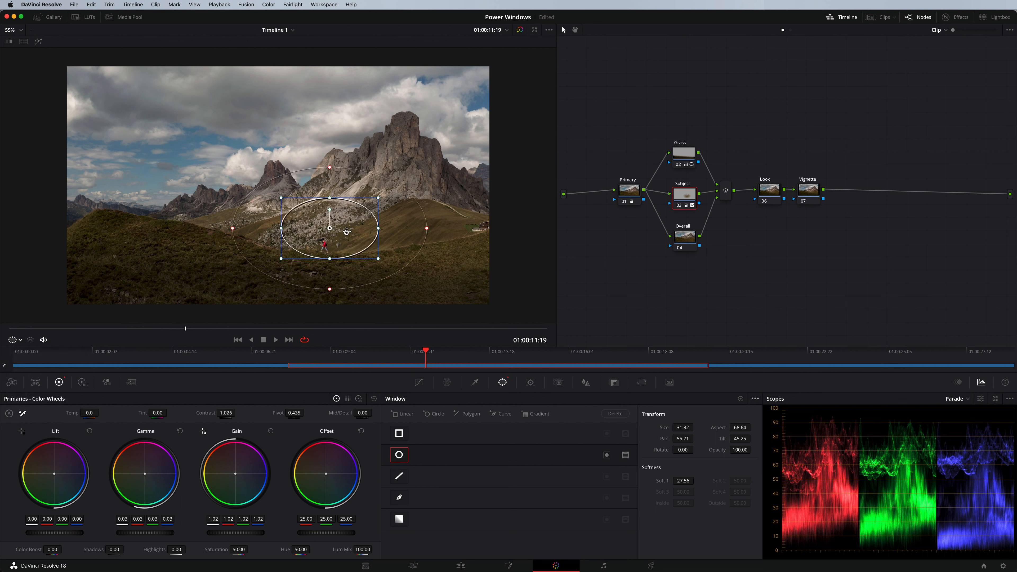
pyautogui.moveTo(347, 231); pyautogui.dragTo(346, 236)
pyautogui.moveTo(281, 233); pyautogui.dragTo(307, 242)
pyautogui.moveTo(333, 202); pyautogui.dragTo(332, 200)
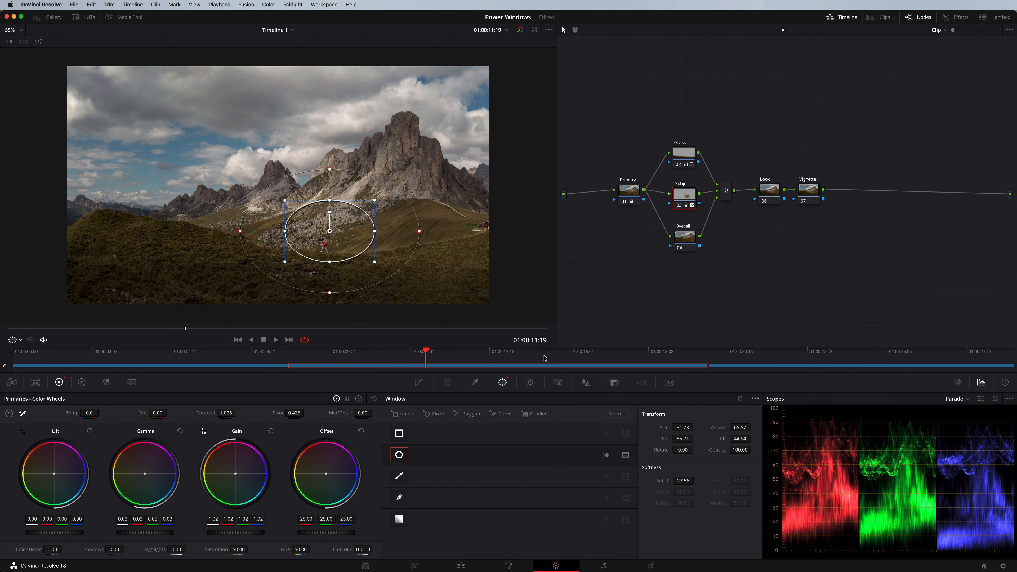
# Add a large circle window to the Overall node, centered on the mountains with softness about 63.8.
pyautogui.click(682, 242)
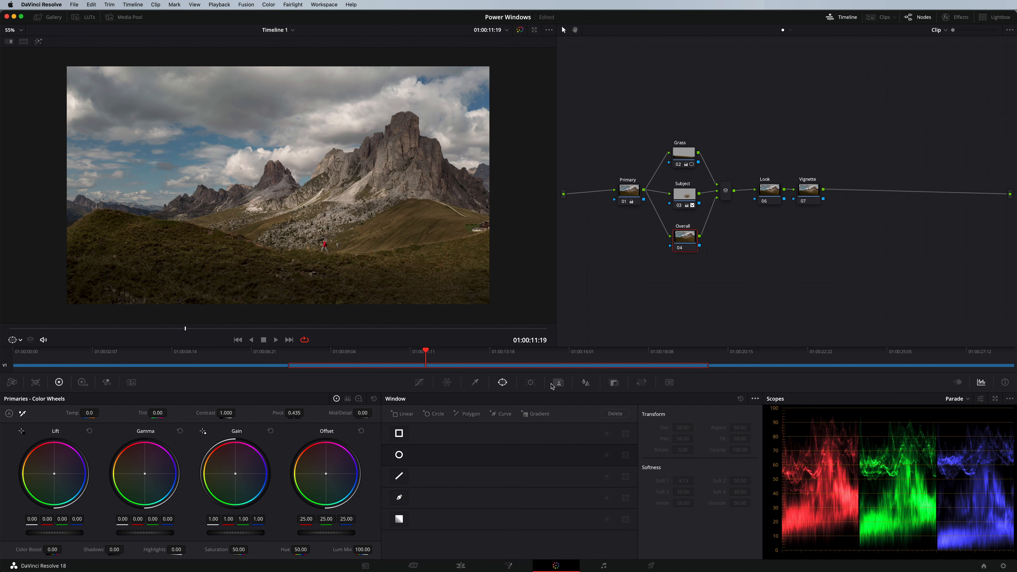
pyautogui.click(408, 455)
pyautogui.moveTo(341, 249); pyautogui.dragTo(410, 317)
pyautogui.moveTo(277, 185); pyautogui.dragTo(307, 194)
pyautogui.moveTo(447, 194); pyautogui.dragTo(552, 194)
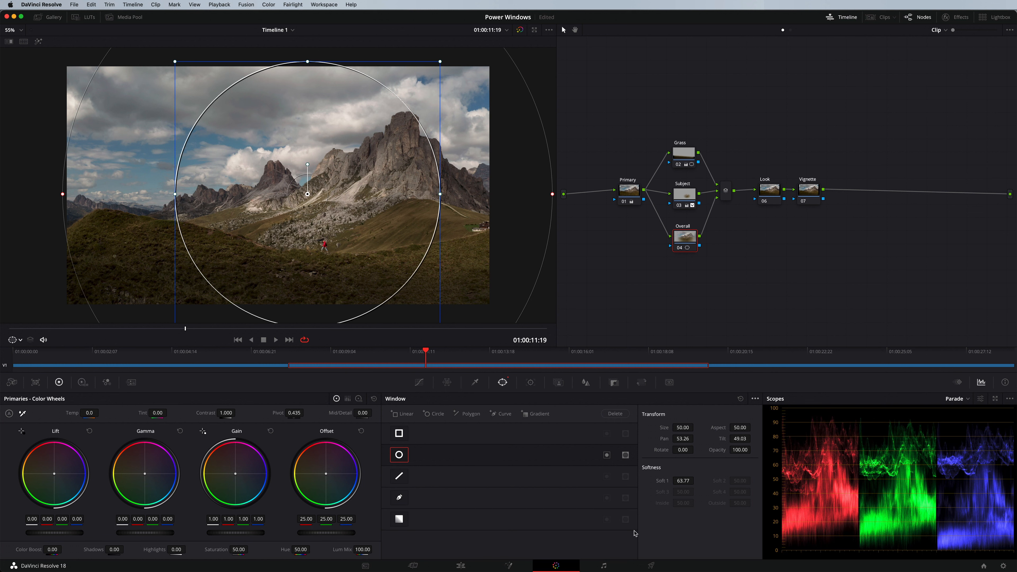
# Invert the Overall node's window, shrink it to size about 47.9, and reposition it to pan about 55.2 and tilt about 48.5.
pyautogui.click(606, 455)
pyautogui.moveTo(174, 61); pyautogui.dragTo(186, 72)
pyautogui.moveTo(239, 182); pyautogui.dragTo(246, 168)
pyautogui.moveTo(300, 298); pyautogui.dragTo(300, 294)
pyautogui.moveTo(329, 199); pyautogui.dragTo(337, 219)
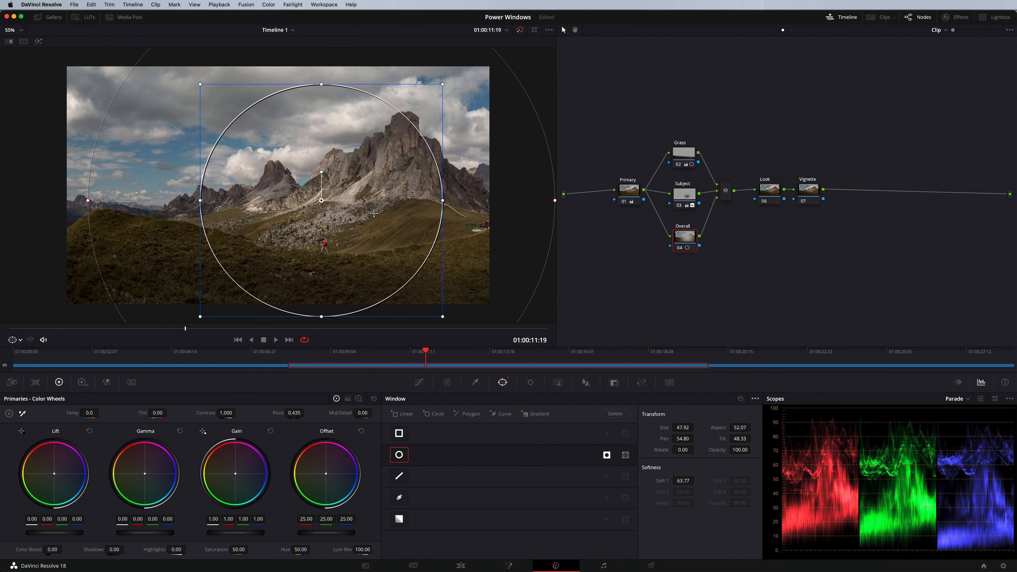
pyautogui.moveTo(326, 180); pyautogui.dragTo(332, 186)
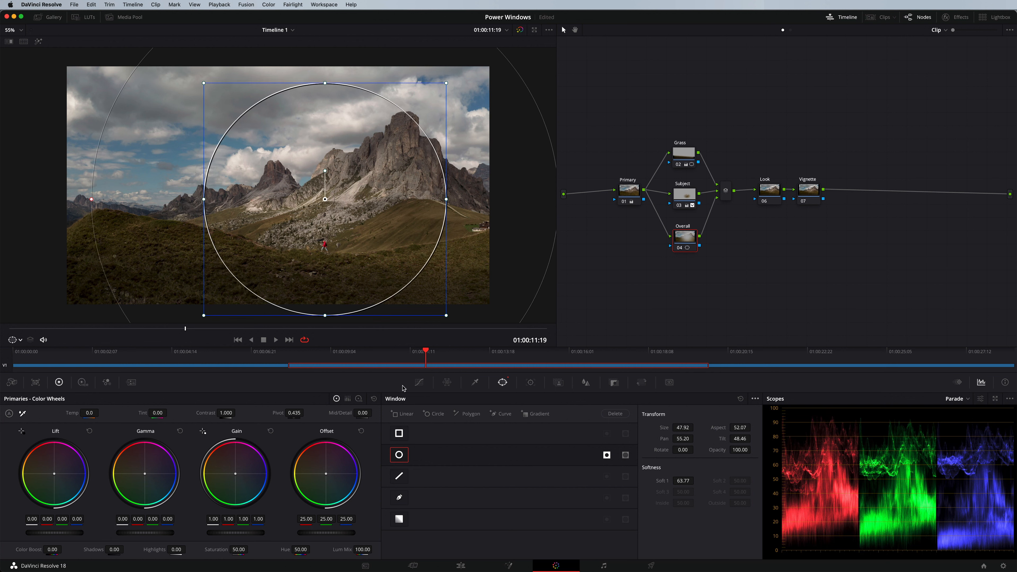
# Darken the image edges with Gain 0.86 on the Overall node, and move its window slightly left with a wider soft edge.
pyautogui.click(419, 382)
pyautogui.moveTo(236, 532); pyautogui.dragTo(196, 535)
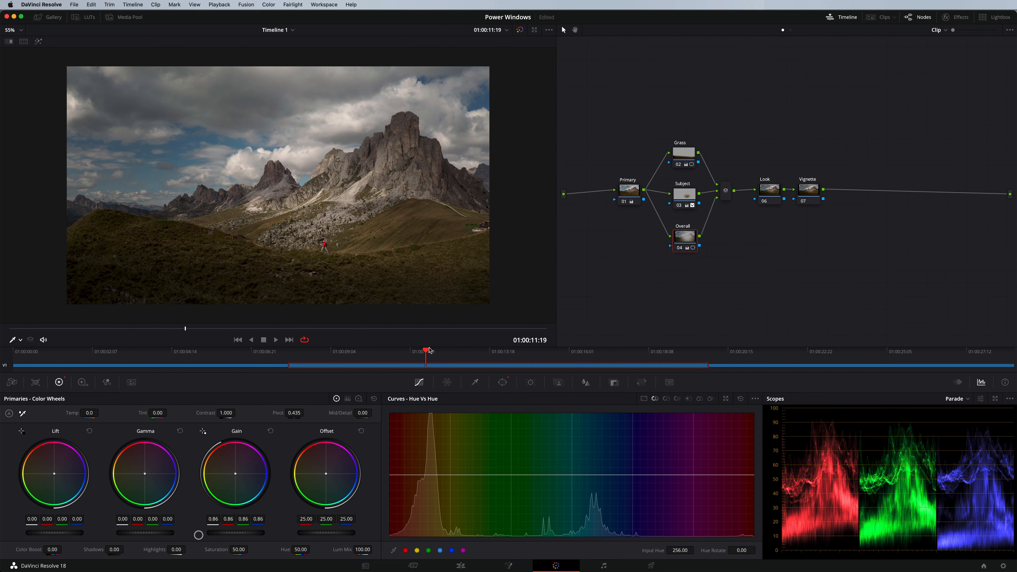
pyautogui.click(25, 340)
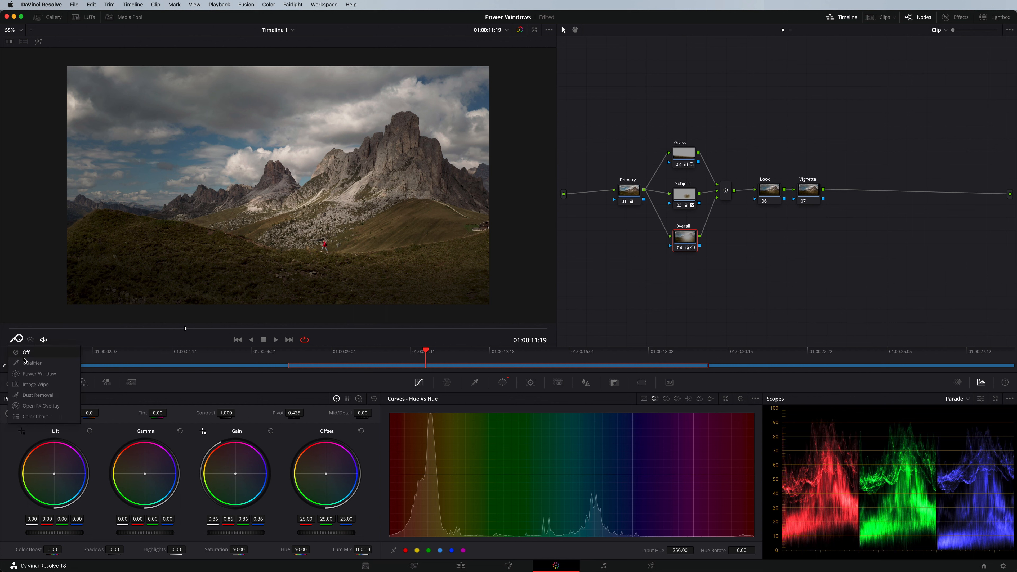
pyautogui.click(32, 363)
pyautogui.moveTo(360, 188); pyautogui.dragTo(363, 190)
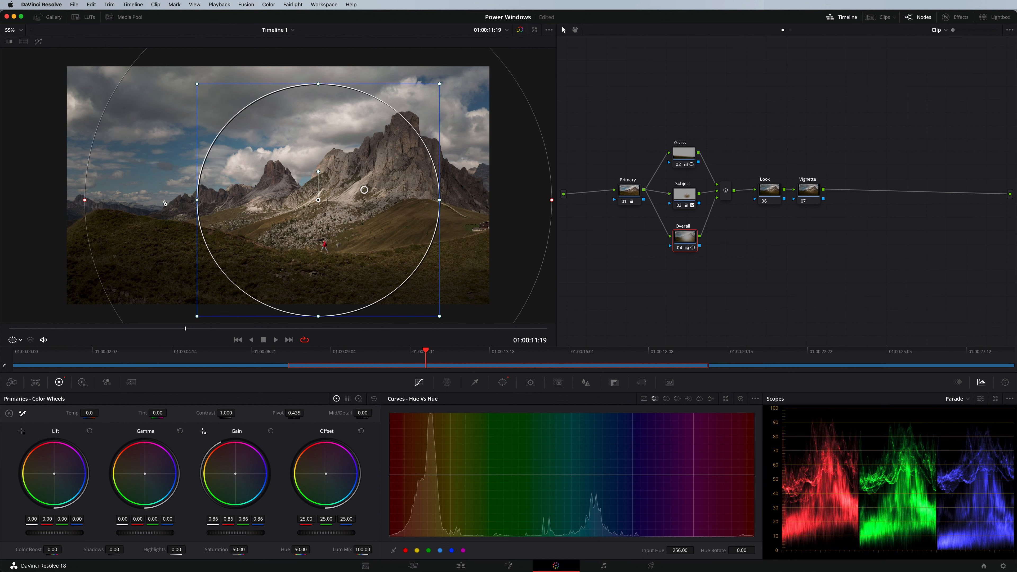
pyautogui.moveTo(84, 200); pyautogui.dragTo(76, 199)
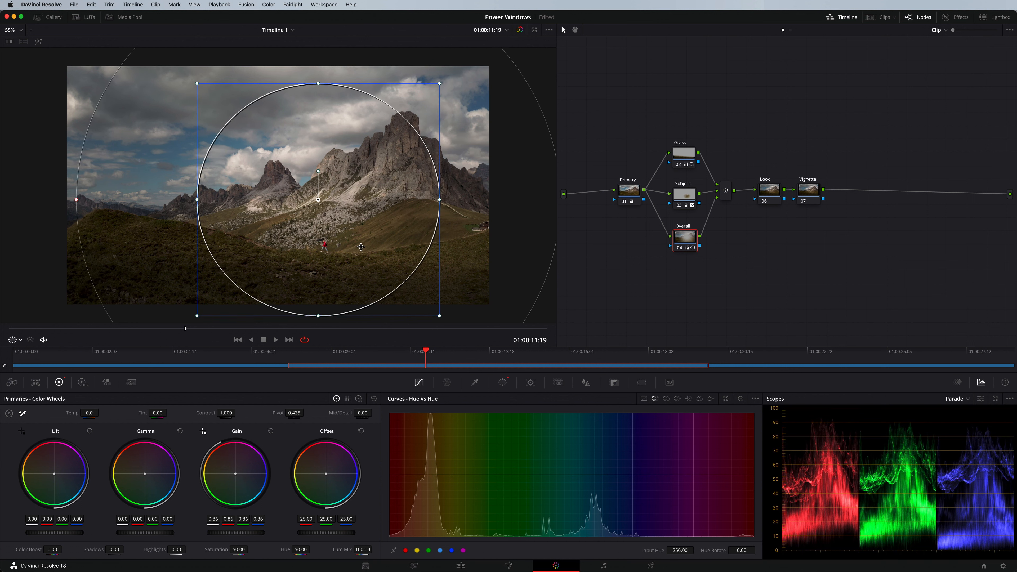
# Nudge the Subject node's ellipse around the hiker slightly downward.
pyautogui.click(682, 191)
pyautogui.moveTo(355, 252); pyautogui.dragTo(354, 253)
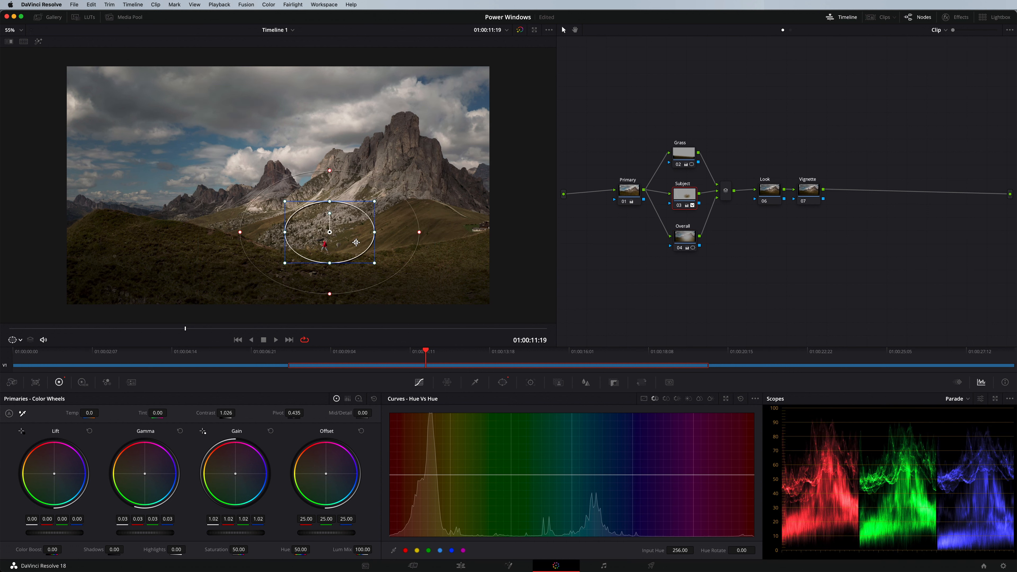
# Shift the Subject node's ellipse slightly around the hiker, save the project, and turn off the window overlay in the viewer.
pyautogui.moveTo(326, 200); pyautogui.dragTo(338, 230)
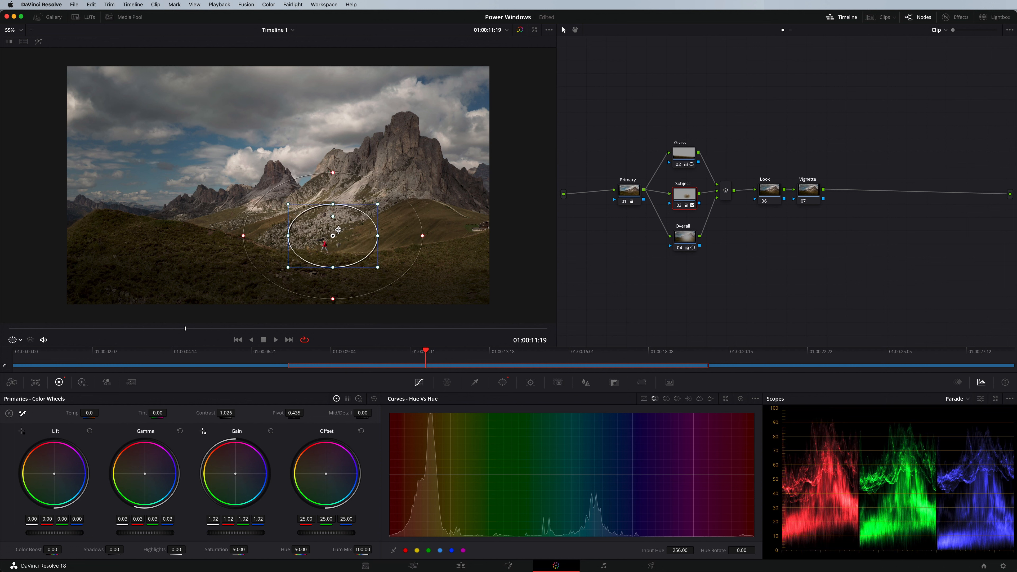
pyautogui.press('super+s')
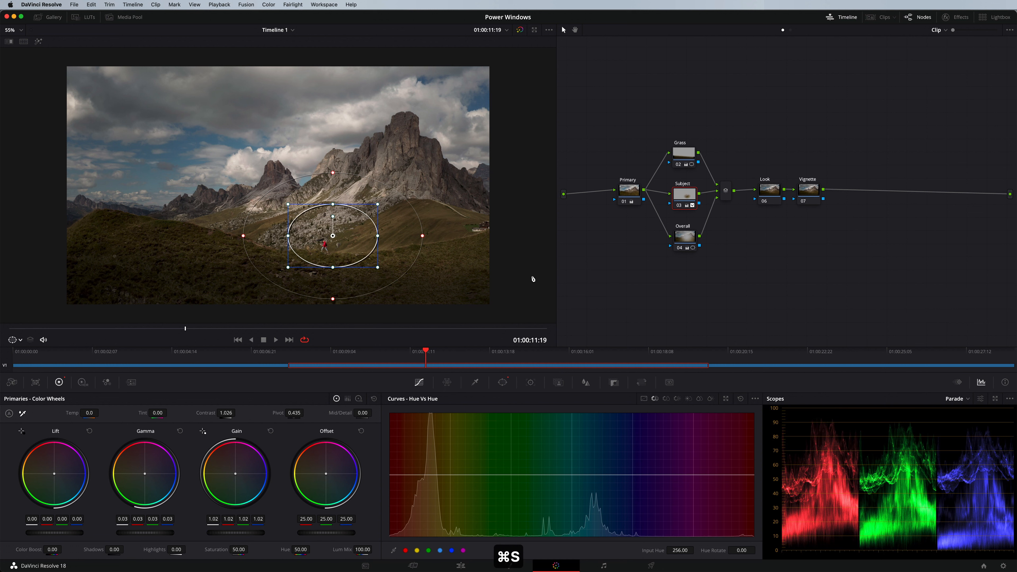
pyautogui.click(12, 340)
pyautogui.click(32, 364)
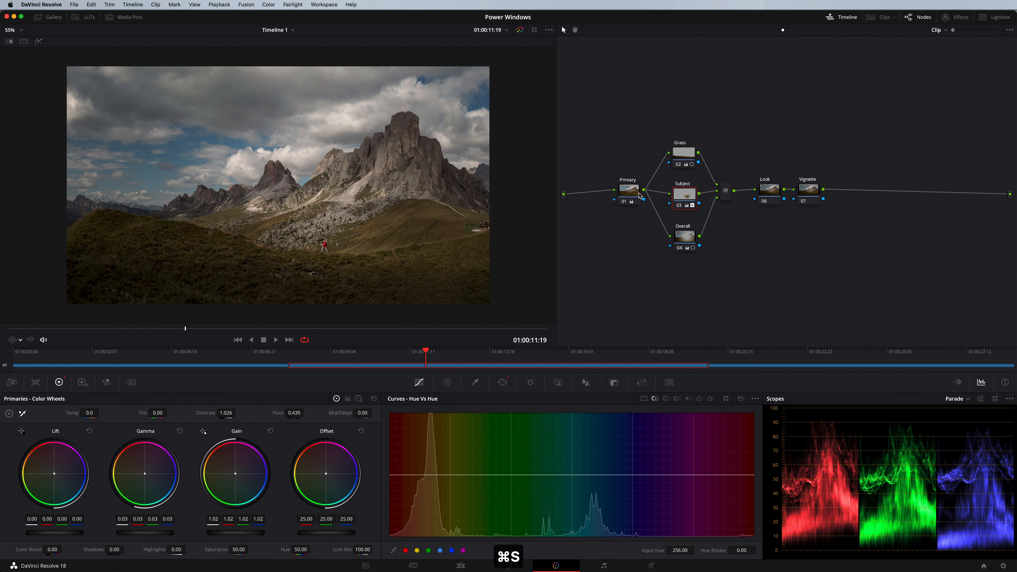
# Compare the image with the Grass, Subject and Overall nodes disabled and enabled.
pyautogui.moveTo(683, 184); pyautogui.dragTo(689, 272)
pyautogui.press('super+d')
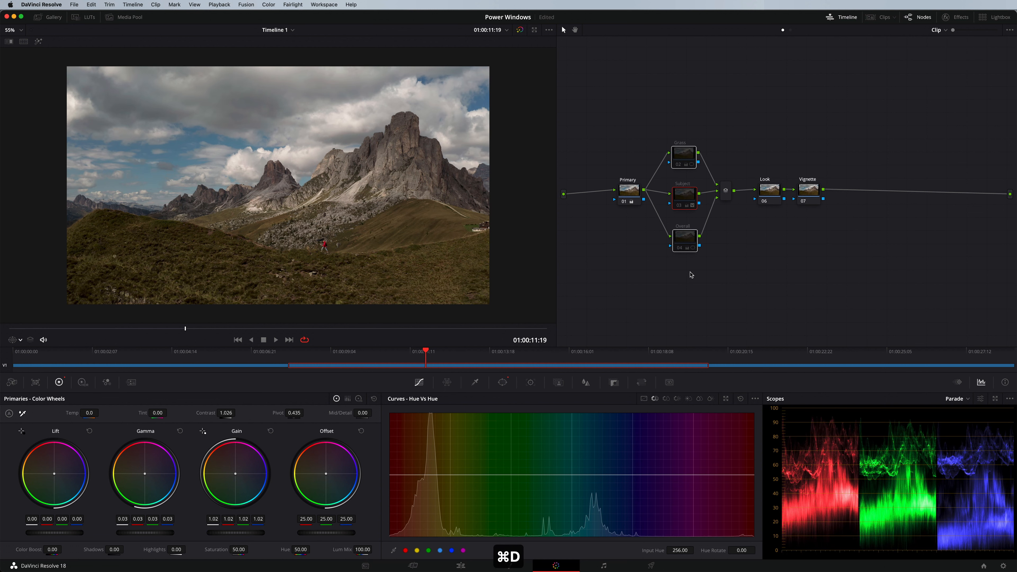
pyautogui.press('super+d')
pyautogui.press('super+d')
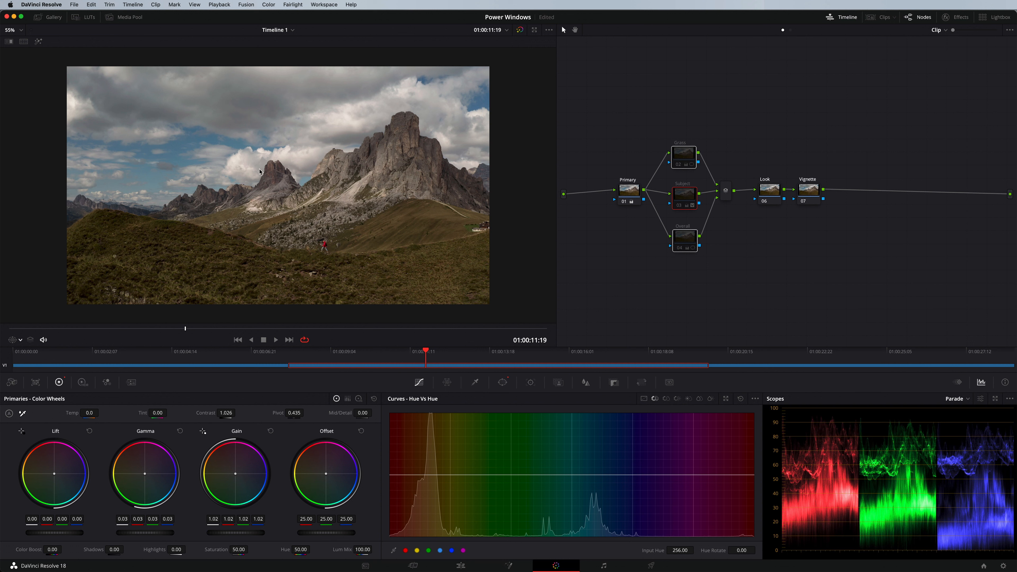
pyautogui.press('super+d')
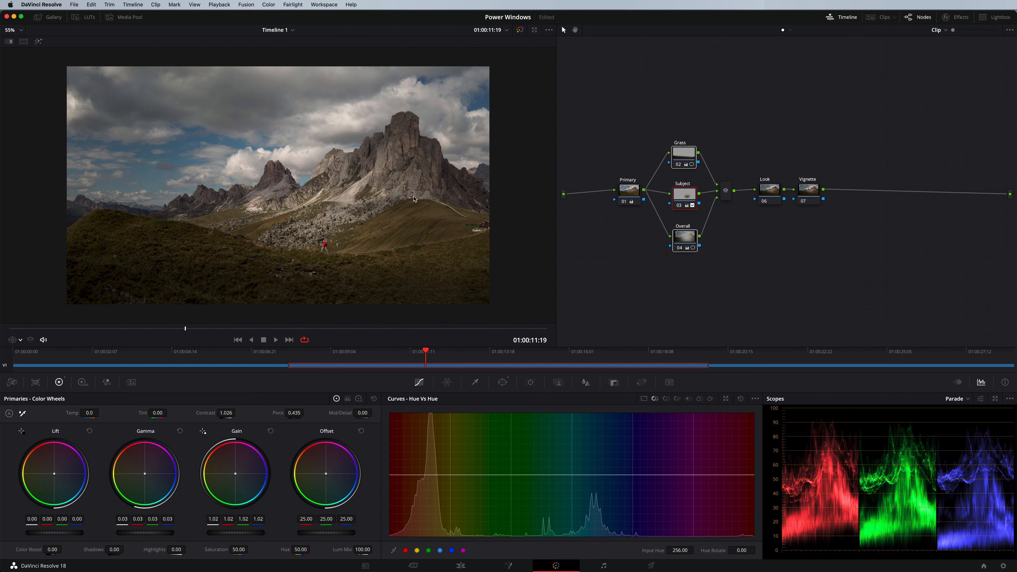
# On the Look node's Hue Vs Hue curve, rotate yellow by 9.78 and blue by about 25, and adjust cyan slightly.
pyautogui.moveTo(808, 190); pyautogui.dragTo(823, 190)
pyautogui.moveTo(769, 190); pyautogui.dragTo(768, 190)
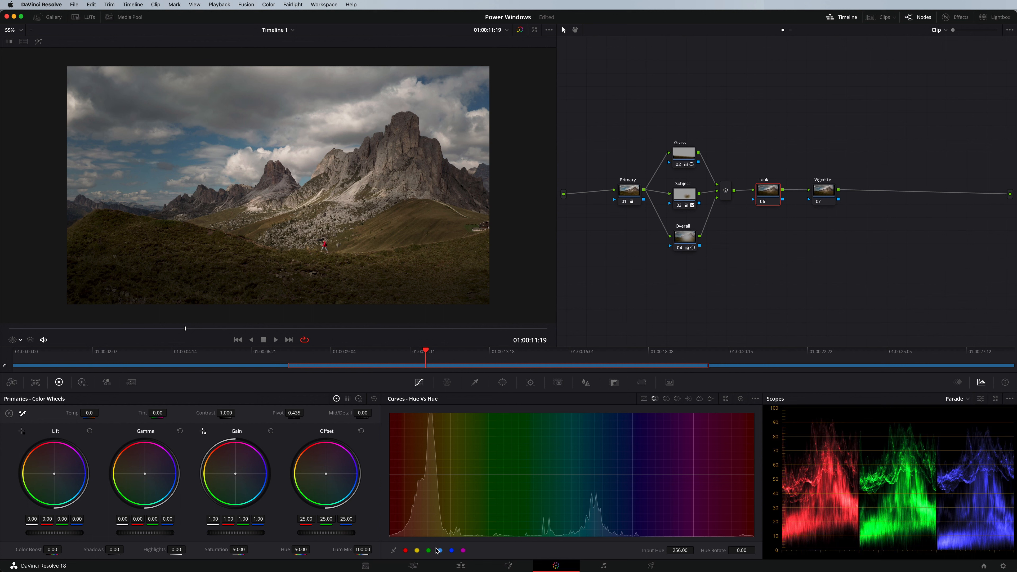
pyautogui.click(416, 551)
pyautogui.click(438, 551)
pyautogui.click(451, 550)
pyautogui.click(427, 550)
pyautogui.moveTo(451, 476); pyautogui.dragTo(450, 474)
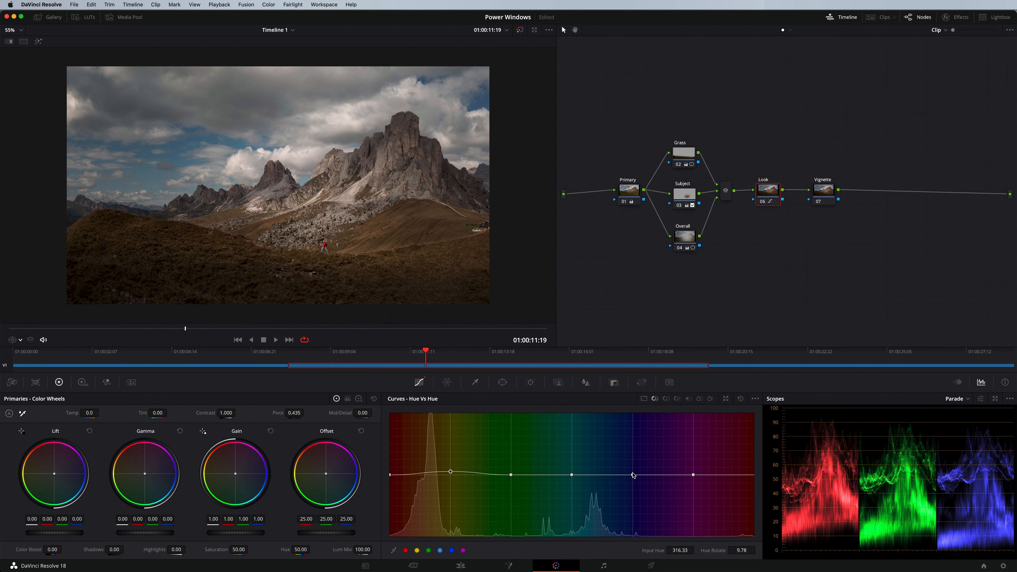
pyautogui.moveTo(632, 475); pyautogui.dragTo(631, 466)
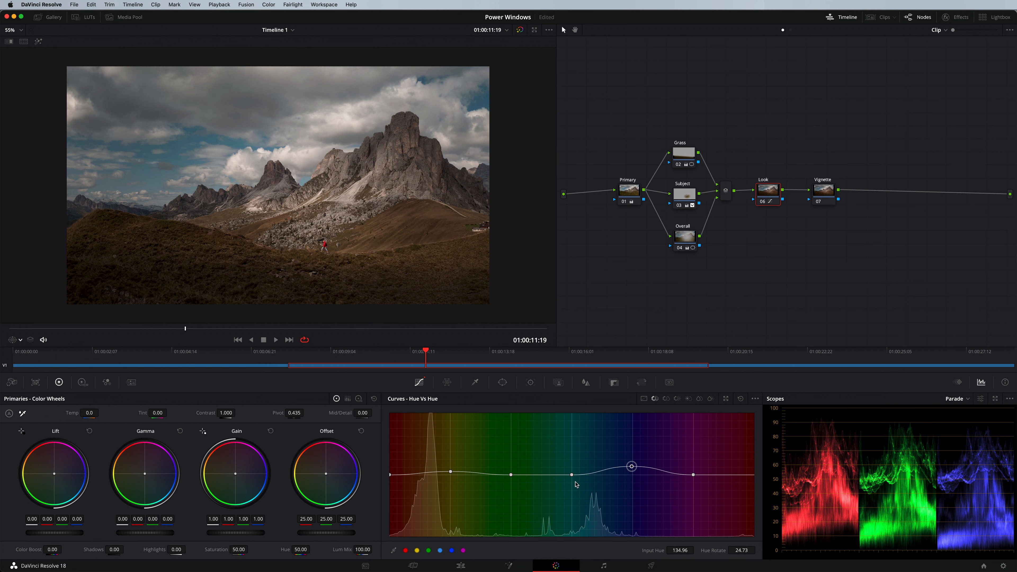
pyautogui.moveTo(572, 476); pyautogui.dragTo(571, 474)
pyautogui.click(631, 467)
pyautogui.moveTo(632, 467); pyautogui.dragTo(631, 465)
# On the Look node, reduce the blue sky's saturation to 0.63 with Hue Vs Sat and set Contrast 1.132 with Pivot 0.273.
pyautogui.click(665, 398)
pyautogui.click(417, 549)
pyautogui.click(451, 551)
pyautogui.moveTo(575, 475); pyautogui.dragTo(598, 498)
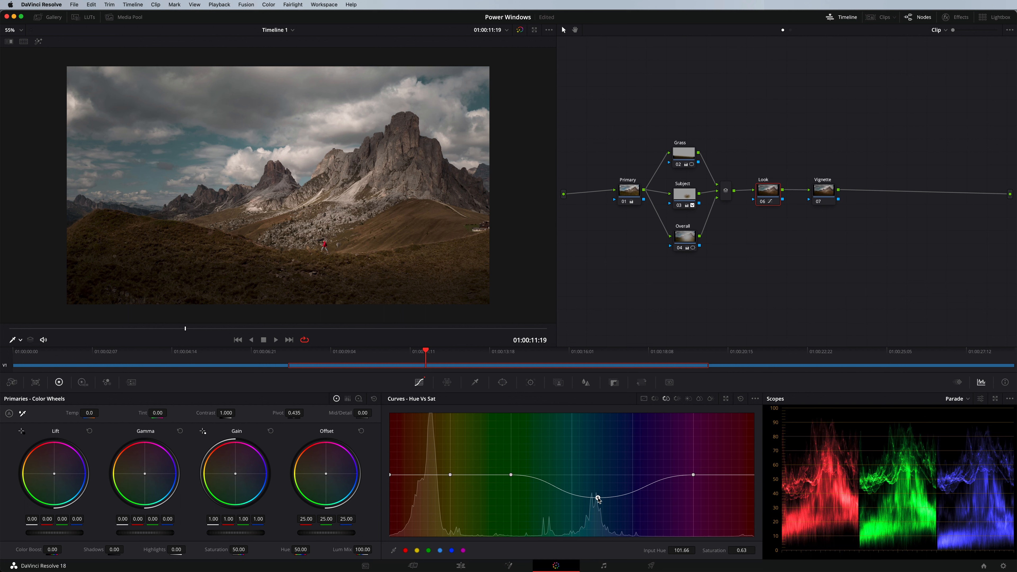
pyautogui.moveTo(224, 413); pyautogui.dragTo(270, 413)
pyautogui.moveTo(225, 413); pyautogui.dragTo(230, 412)
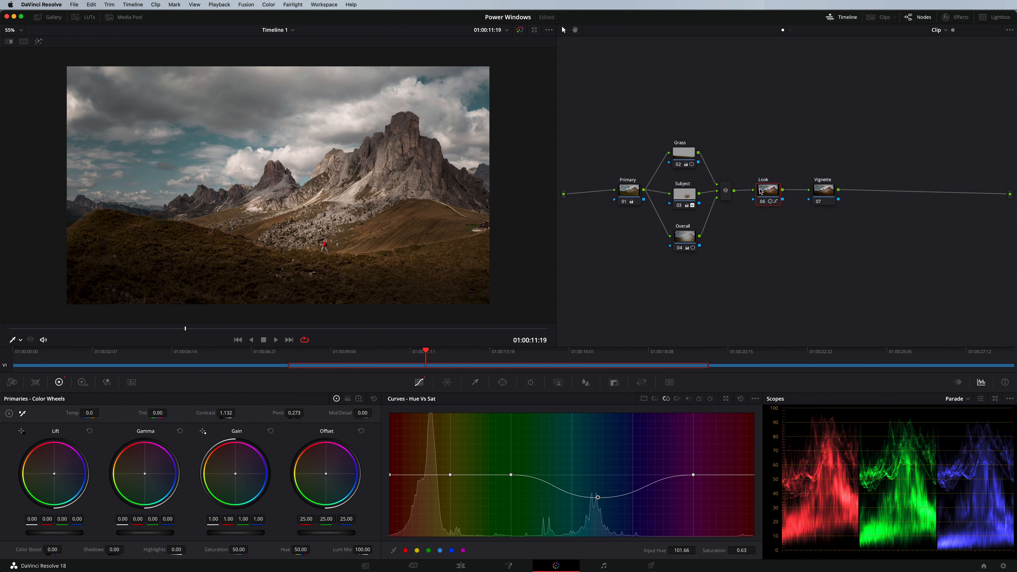
# Add a serial node between Look and Vignette, label it Adjust, and lower its Saturation to 36.80.
pyautogui.hotkey('alt', 's')
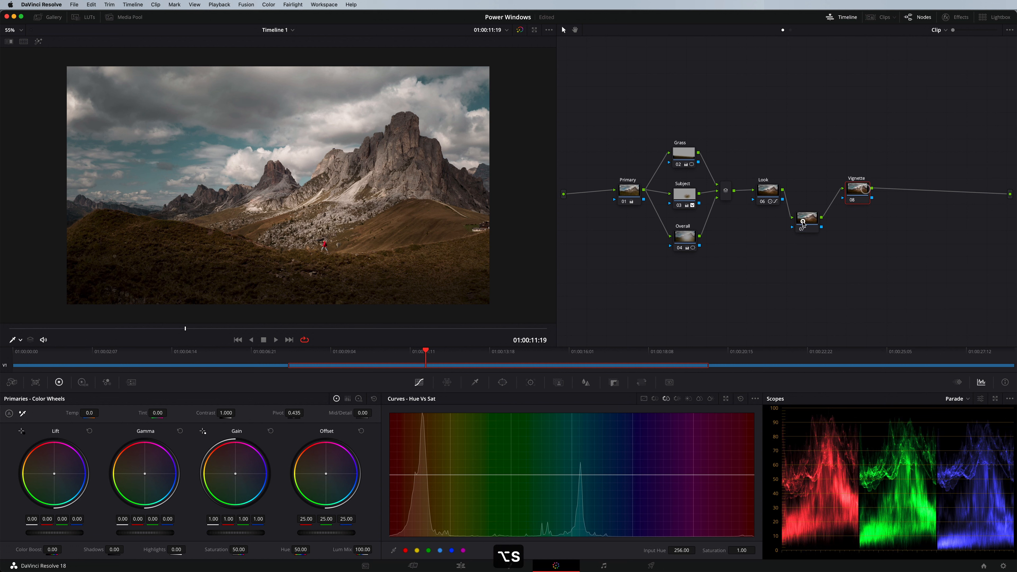
pyautogui.rightClick(810, 196)
pyautogui.click(830, 207)
pyautogui.write('A')
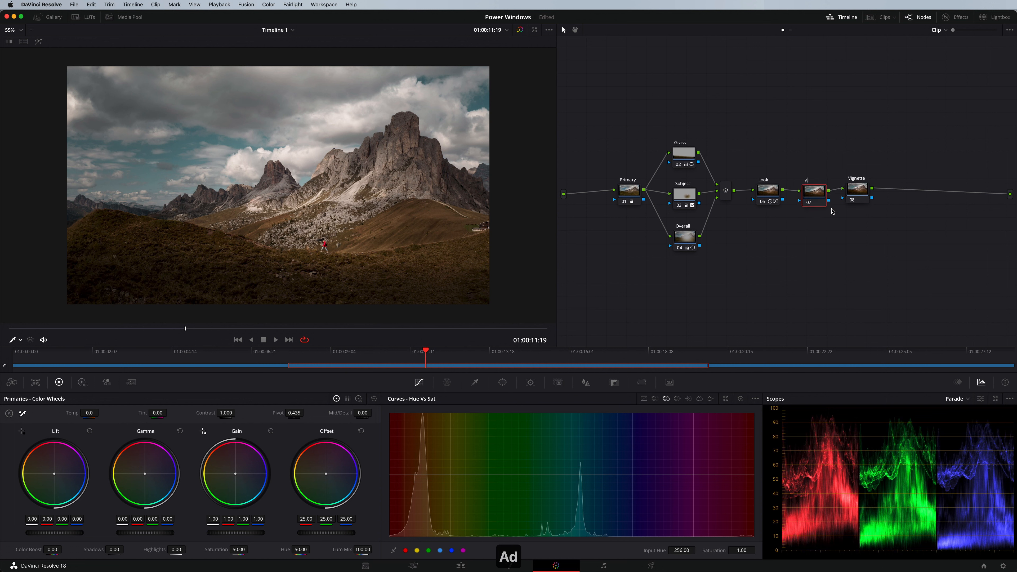
pyautogui.write('djust')
pyautogui.press('Return')
pyautogui.moveTo(820, 193); pyautogui.dragTo(862, 184)
pyautogui.click(813, 186)
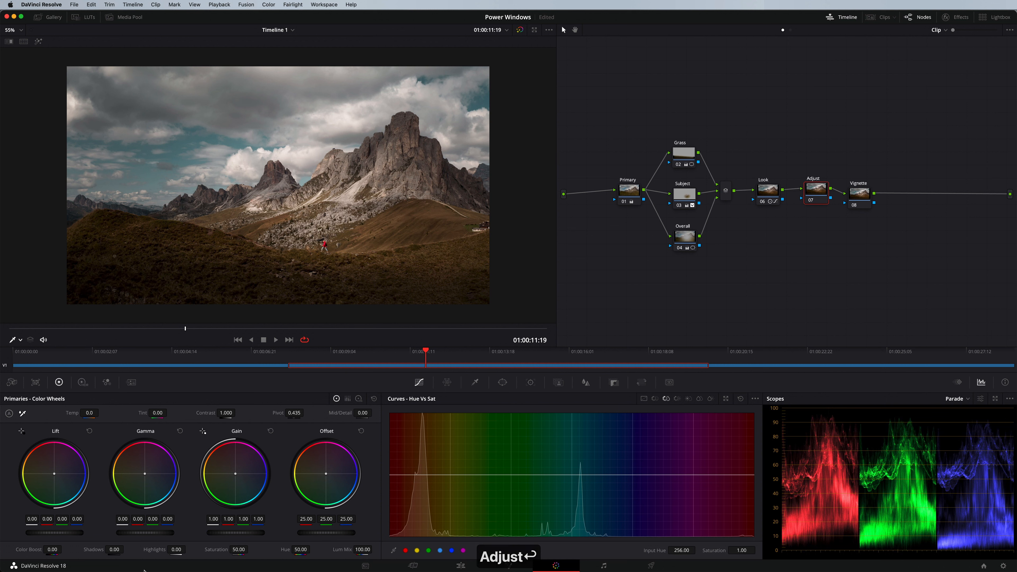
pyautogui.moveTo(236, 551); pyautogui.dragTo(214, 550)
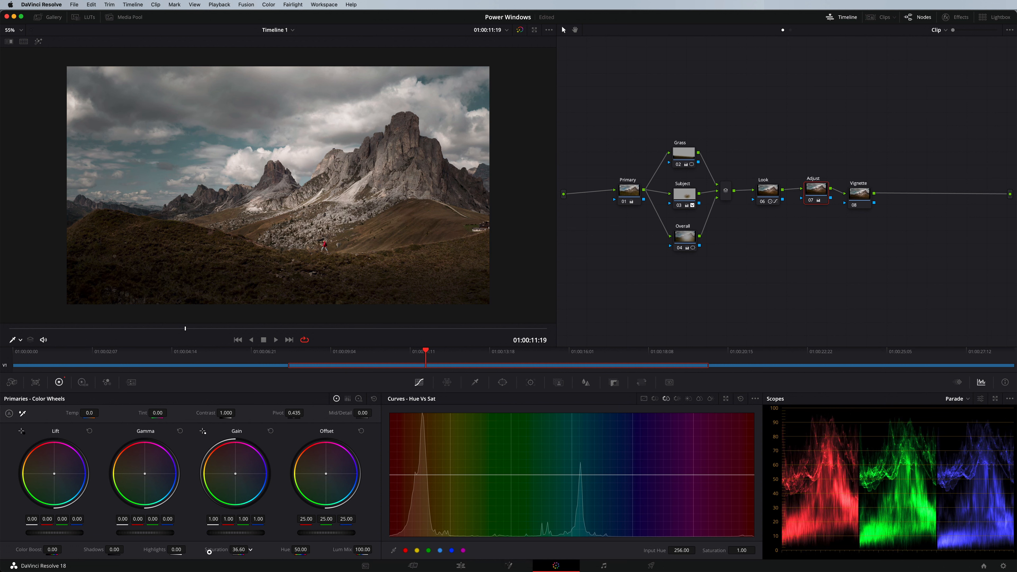
# Add an inverted circle window to the Vignette node, stretched beyond the frame with size about 61.4, aspect 73.1 and softness 10.06.
pyautogui.moveTo(859, 193); pyautogui.dragTo(865, 187)
pyautogui.click(502, 382)
pyautogui.click(398, 454)
pyautogui.moveTo(282, 252); pyautogui.dragTo(280, 309)
pyautogui.moveTo(338, 186); pyautogui.dragTo(503, 186)
pyautogui.moveTo(279, 322); pyautogui.dragTo(278, 340)
pyautogui.moveTo(504, 303); pyautogui.dragTo(524, 321)
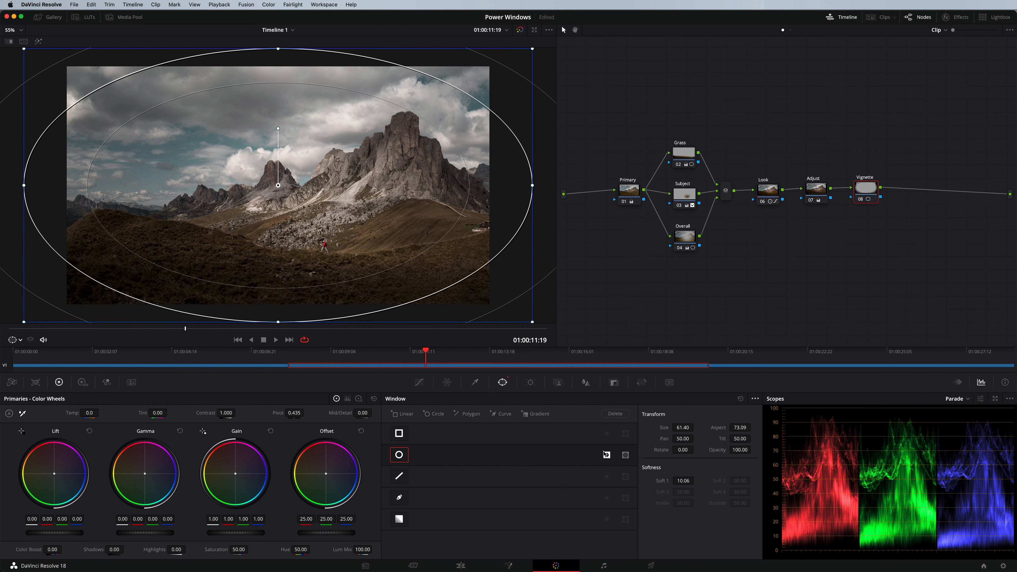
# Darken the Vignette node with Gain 0.86, tighten its window to size about 59.9 and aspect 74.8, and save the project.
pyautogui.click(419, 382)
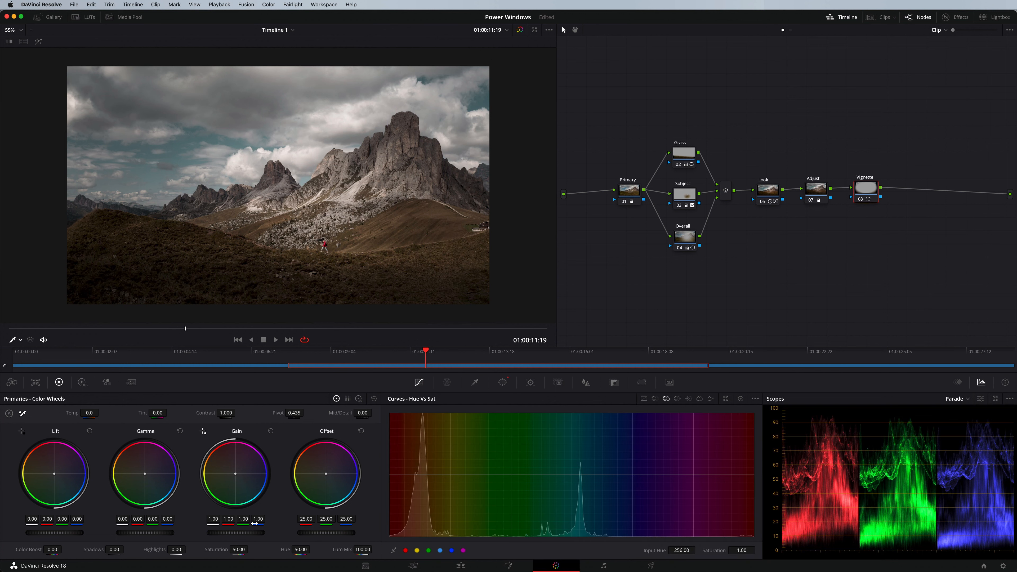
pyautogui.moveTo(250, 533); pyautogui.dragTo(204, 535)
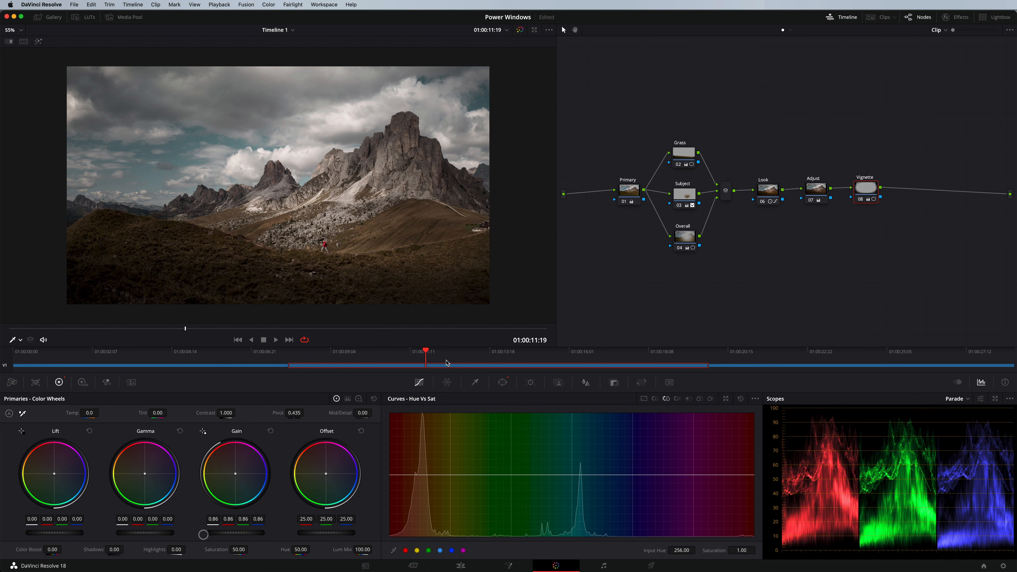
pyautogui.press('super+d')
pyautogui.press('super+d')
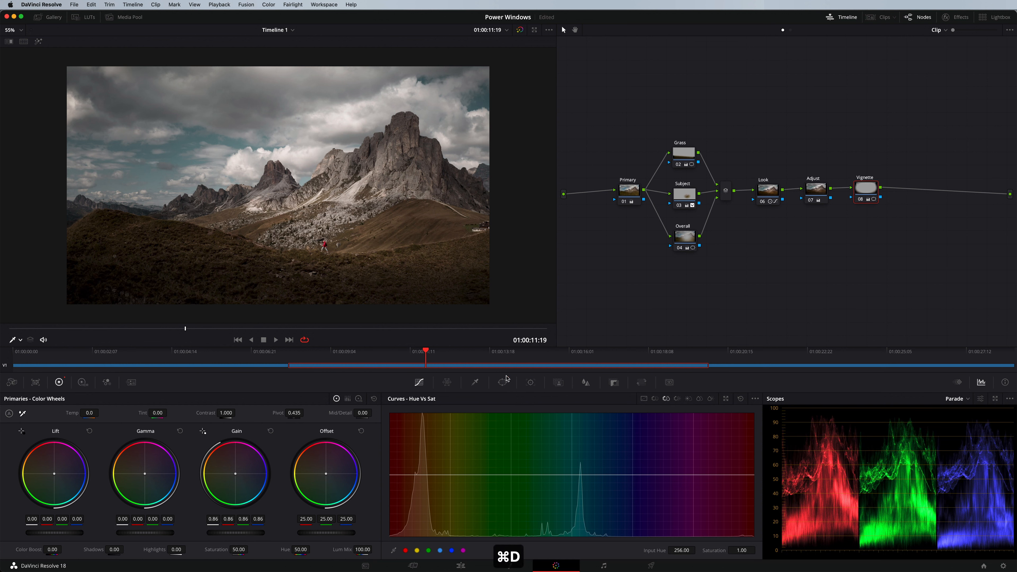
pyautogui.click(506, 378)
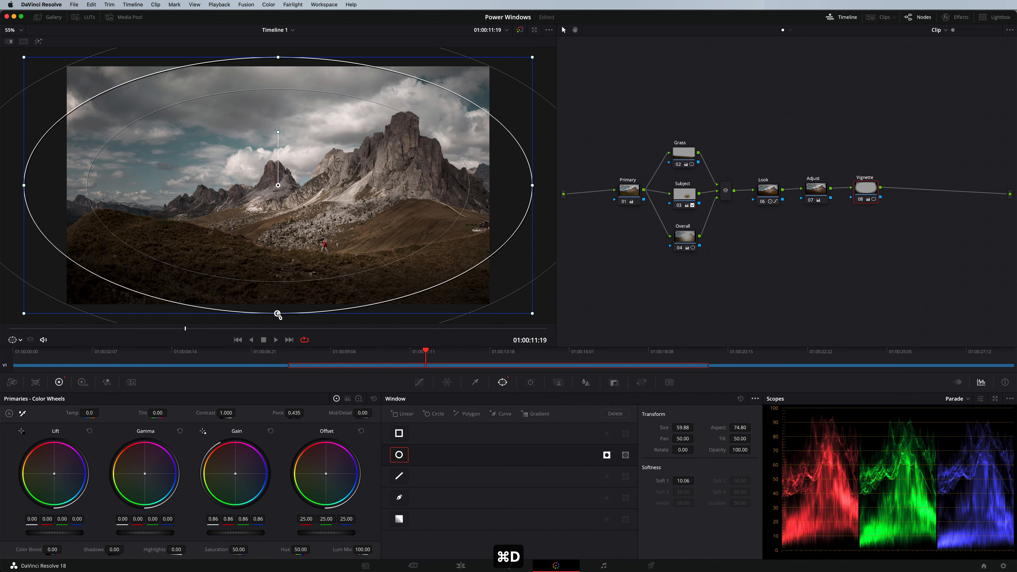
pyautogui.click(416, 382)
pyautogui.press('super+s')
# Review the Grass, Subject, Overall, Look, Adjust and Vignette nodes one after another.
pyautogui.click(684, 154)
pyautogui.click(683, 195)
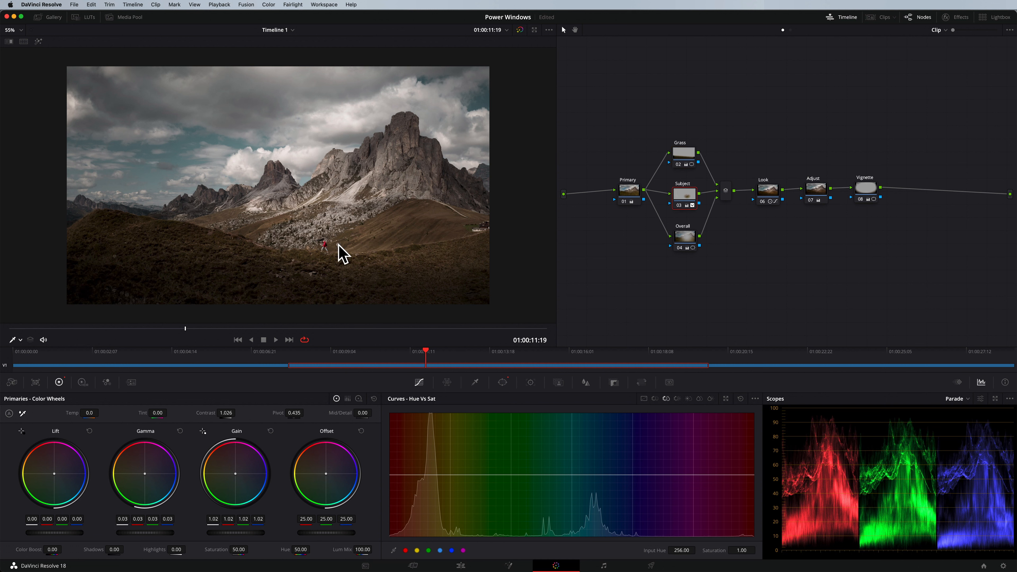
pyautogui.click(684, 236)
pyautogui.click(772, 194)
pyautogui.click(814, 193)
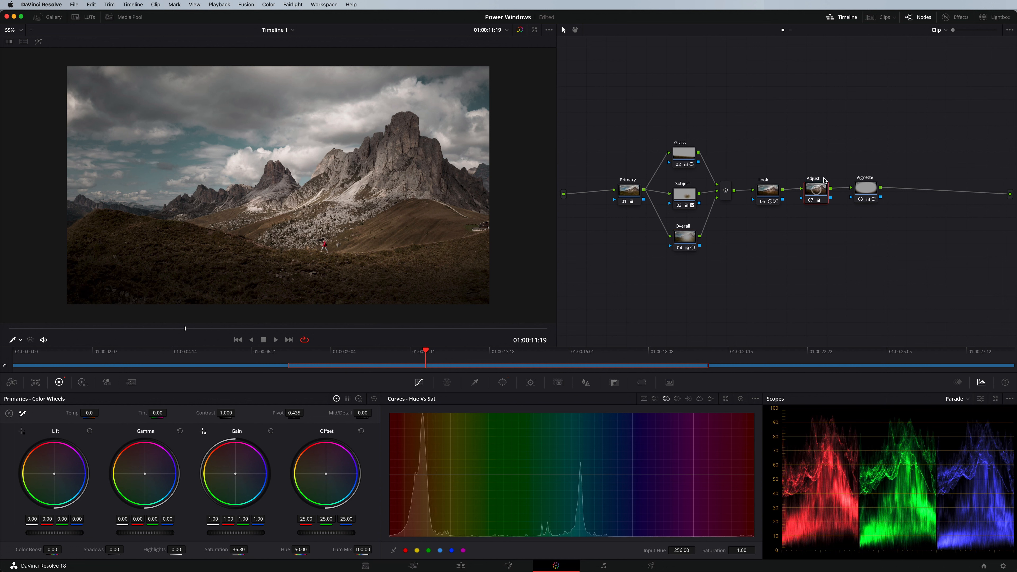
pyautogui.click(868, 190)
# Compare the image with and without all nodes after Primary, and with and without the three parallel nodes.
pyautogui.moveTo(656, 96); pyautogui.dragTo(917, 282)
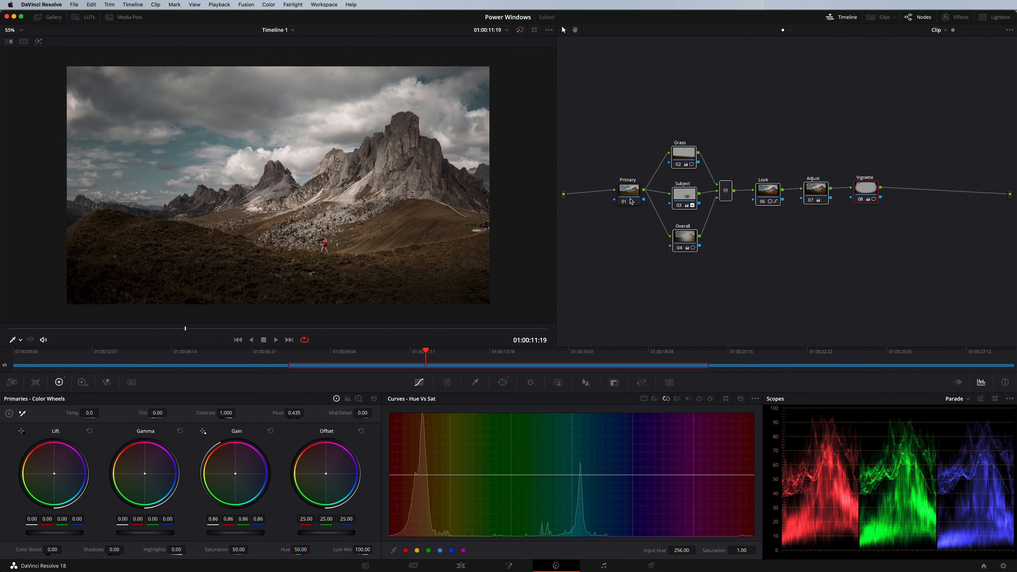
pyautogui.press('super+d')
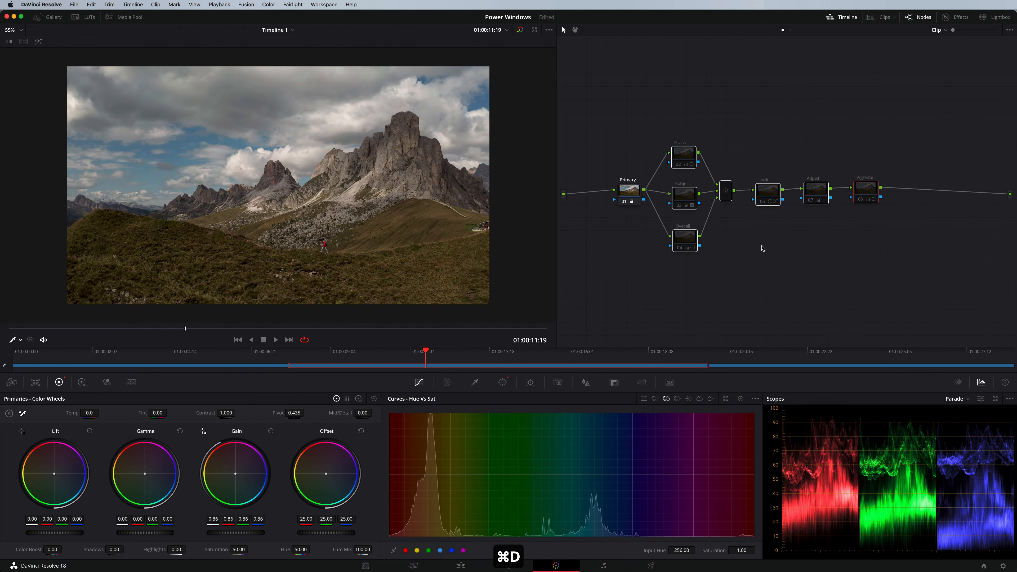
pyautogui.press('super+d')
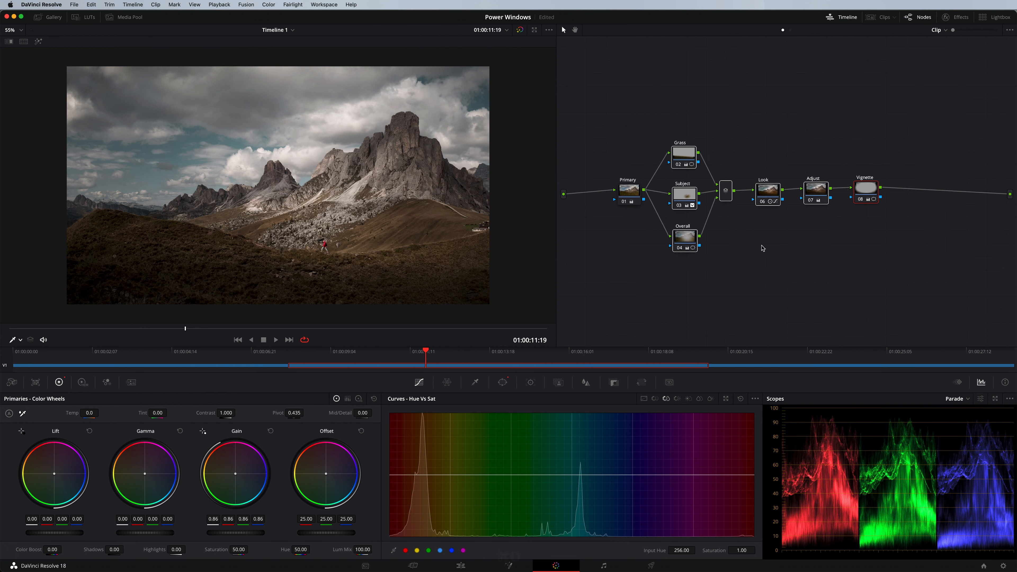
pyautogui.press('super+d')
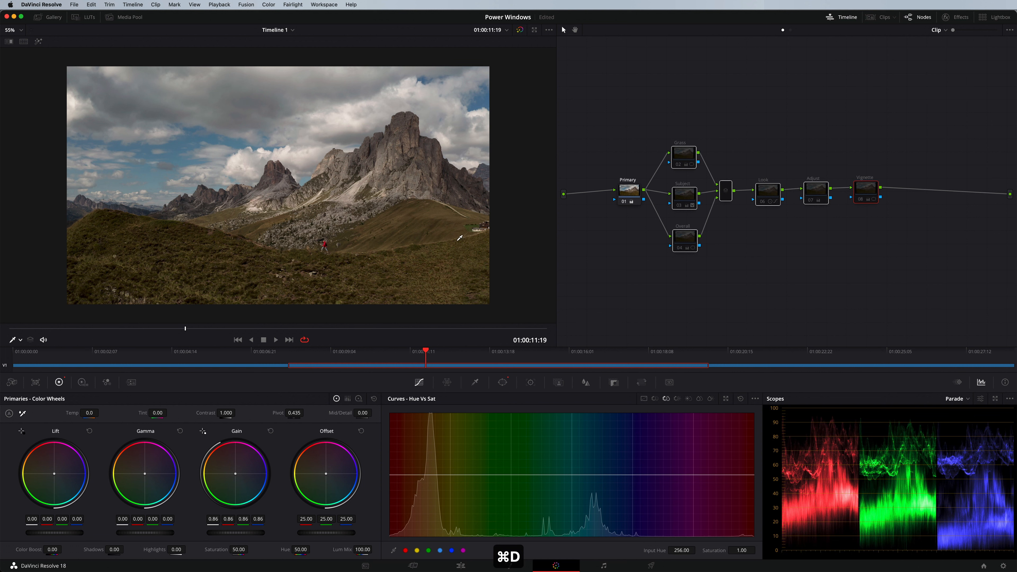
pyautogui.press('super+d')
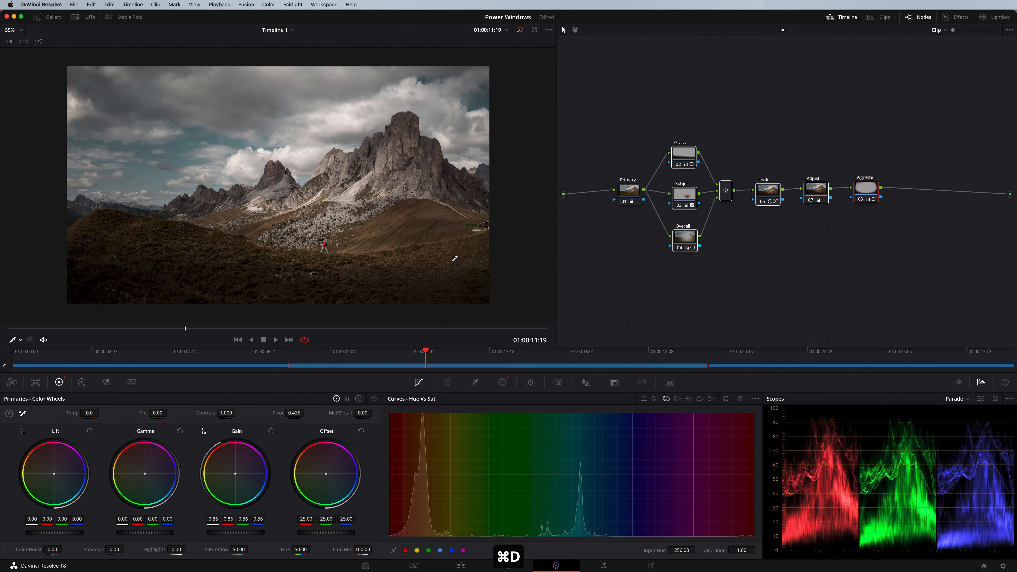
pyautogui.moveTo(657, 131); pyautogui.dragTo(708, 241)
pyautogui.press('super+d')
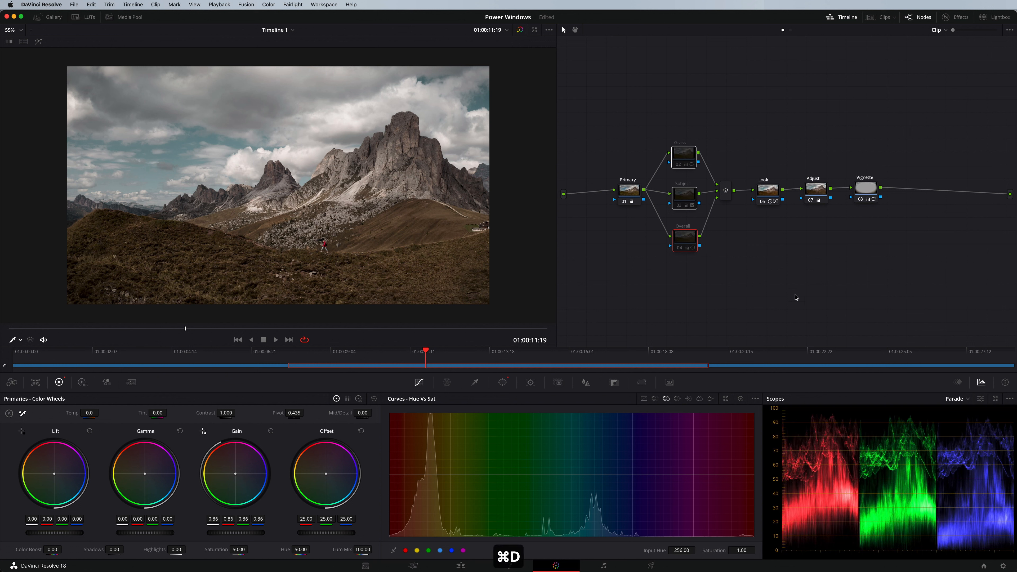
pyautogui.press('super+d')
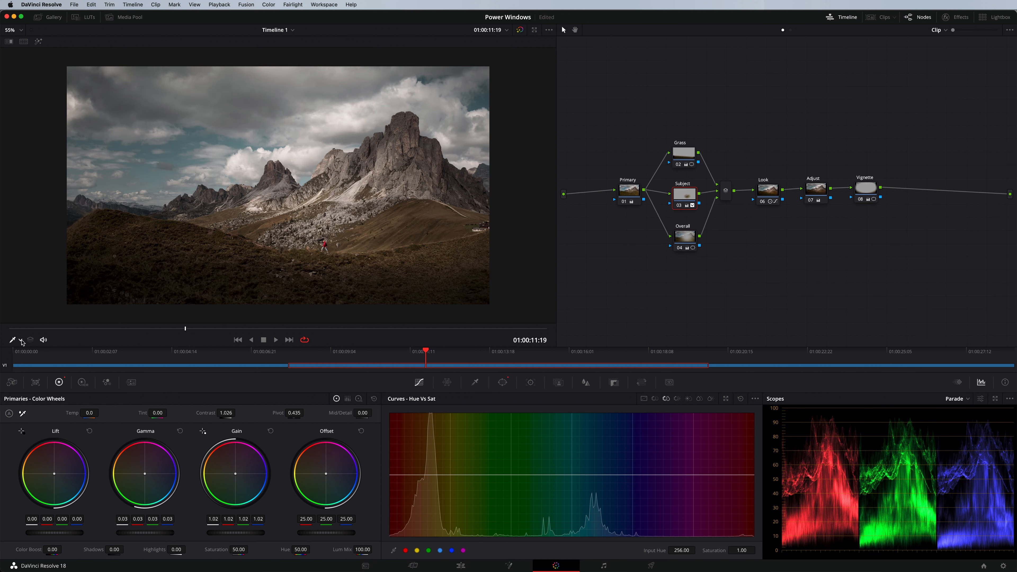
# Move the Subject node's window to pan about 55.3 and tilt about 43.4 over the hiker, and set its opacity to 75.
pyautogui.click(21, 339)
pyautogui.click(25, 372)
pyautogui.moveTo(329, 247); pyautogui.dragTo(322, 256)
pyautogui.moveTo(326, 213); pyautogui.dragTo(326, 211)
pyautogui.click(504, 383)
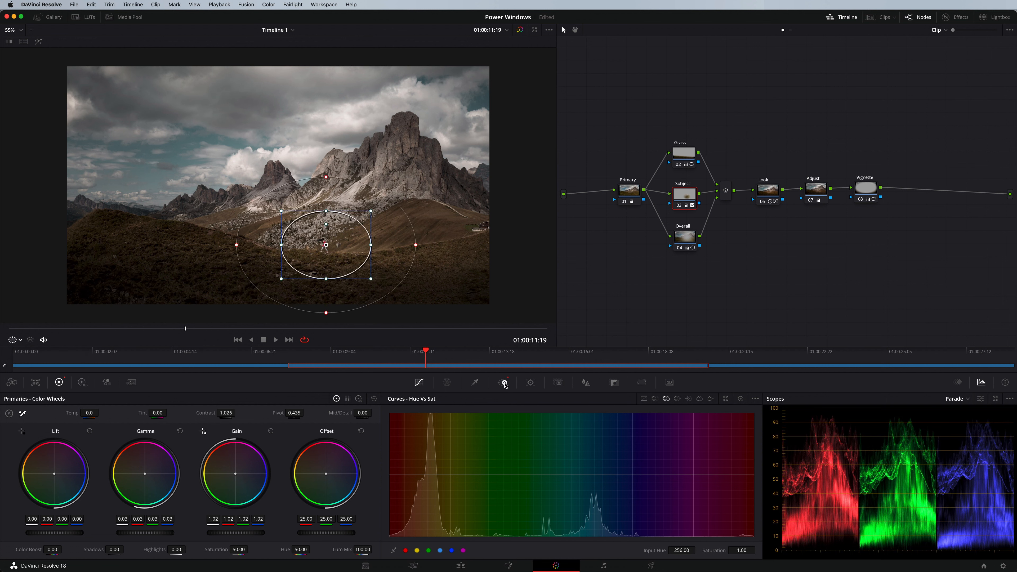
pyautogui.click(745, 450)
pyautogui.write('75')
pyautogui.press('Return')
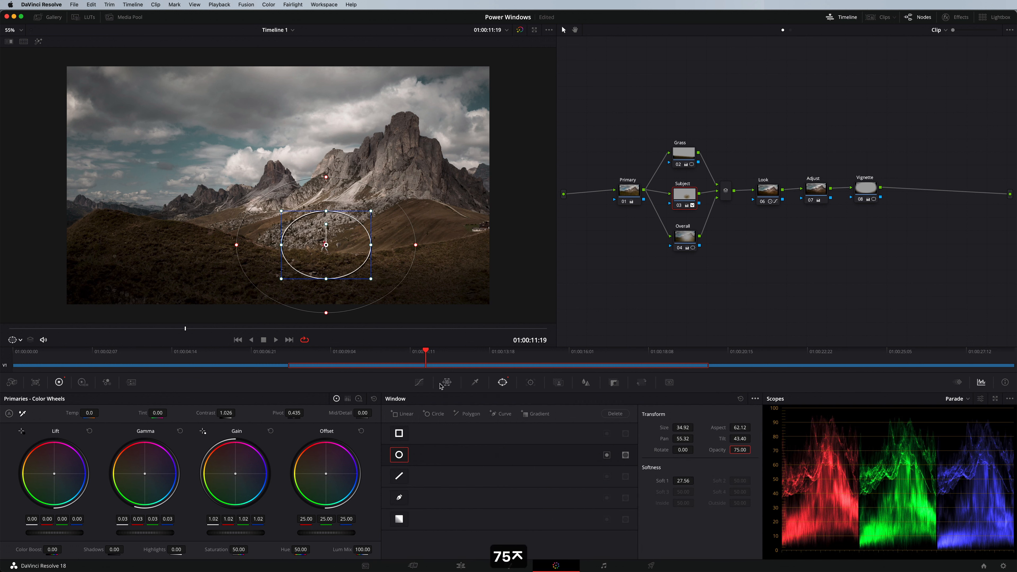
# Reposition the Overall node's window to pan about 54.4 and tilt about 48.4.
pyautogui.click(419, 382)
pyautogui.click(688, 237)
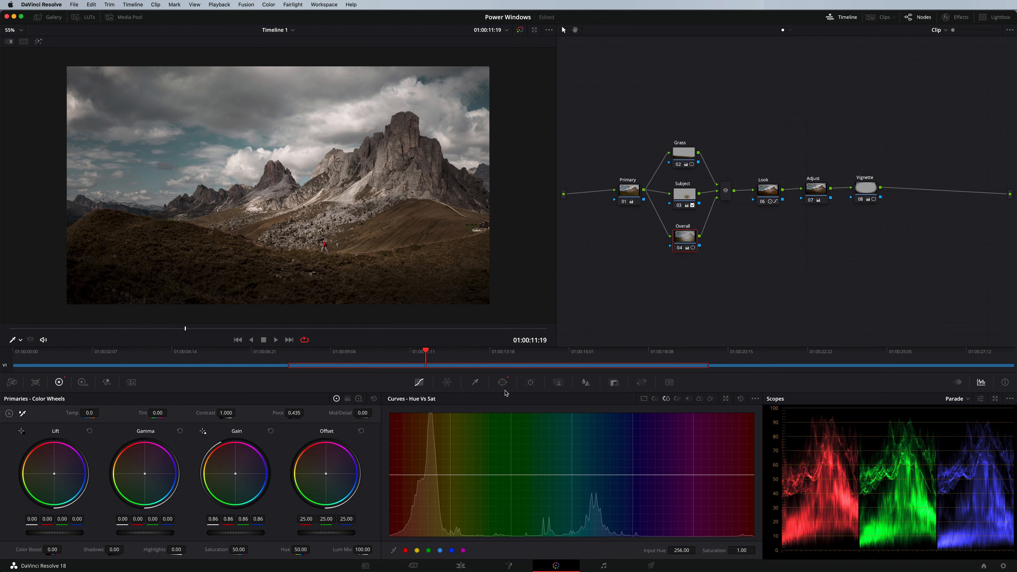
pyautogui.click(502, 382)
pyautogui.moveTo(347, 246)
pyautogui.mouseDown()
pyautogui.moveTo(327, 246)
pyautogui.moveTo(349, 240)
pyautogui.mouseUp()
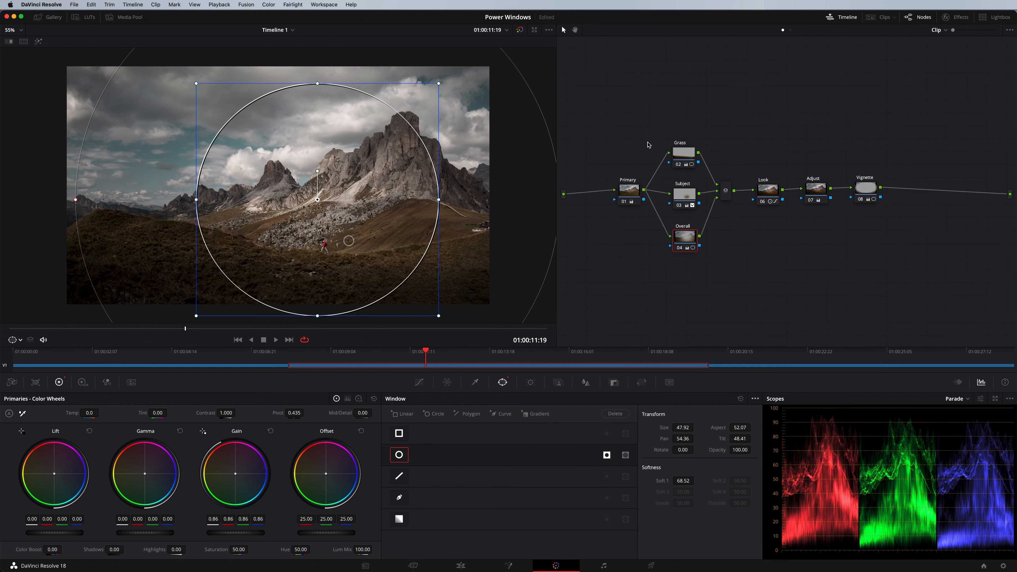
# Add a parallel node below Overall with an elliptical circle window over the main mountain, at pan about 61.7 and tilt about 51.4.
pyautogui.rightClick(685, 241)
pyautogui.moveTo(720, 281)
pyautogui.click(783, 299)
pyautogui.click(399, 454)
pyautogui.moveTo(307, 207); pyautogui.dragTo(402, 177)
pyautogui.moveTo(436, 219); pyautogui.dragTo(390, 205)
pyautogui.moveTo(358, 160); pyautogui.dragTo(372, 185)
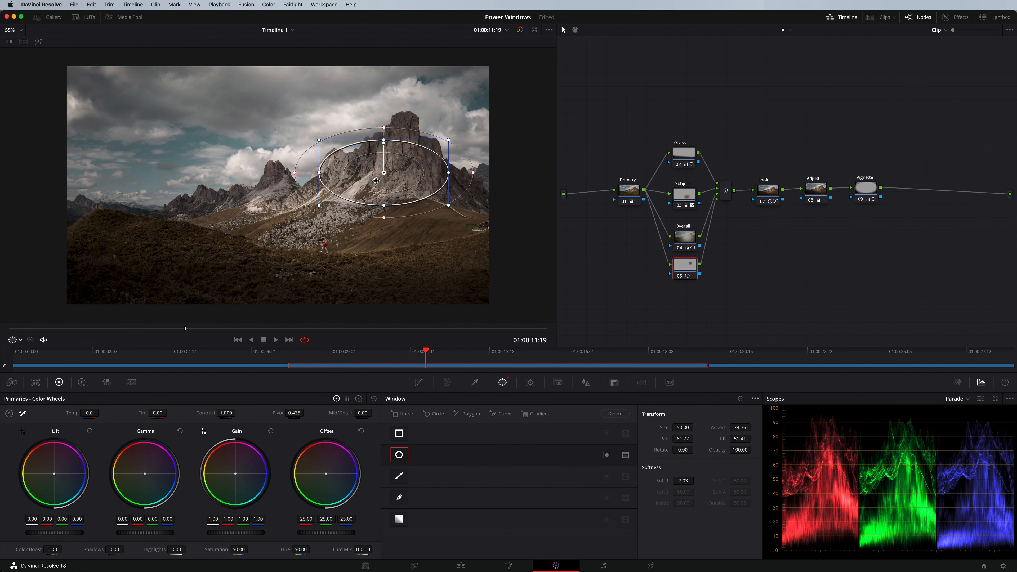
pyautogui.moveTo(383, 141); pyautogui.dragTo(380, 143)
# Set Contrast to 1.310 and Pivot to 0.367 on the new parallel node to bring out the mountain.
pyautogui.click(418, 382)
pyautogui.moveTo(226, 413); pyautogui.dragTo(324, 412)
pyautogui.moveTo(294, 413)
pyautogui.mouseDown()
pyautogui.moveTo(240, 413)
pyautogui.moveTo(303, 413)
pyautogui.mouseUp()
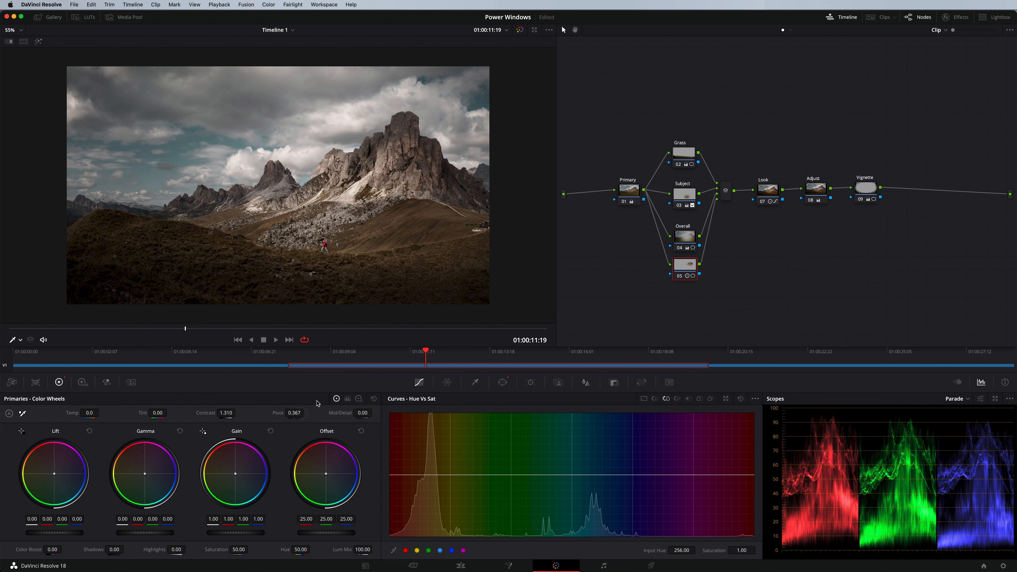
# Reshape and reposition the circle window of the lowest parallel node into a tilted ellipse over the main mountain.
pyautogui.click(502, 382)
pyautogui.moveTo(389, 170); pyautogui.dragTo(383, 115)
pyautogui.moveTo(312, 176); pyautogui.dragTo(285, 189)
pyautogui.click(419, 382)
# Compare the image with the mountain node switched off and on.
pyautogui.press('super+d')
pyautogui.press('super+d')
pyautogui.press('super+d')
pyautogui.press('super+d')
# Compare the grade with all four parallel nodes switched off and on together, and save the project.
pyautogui.moveTo(665, 118); pyautogui.dragTo(719, 315)
pyautogui.press('super+d')
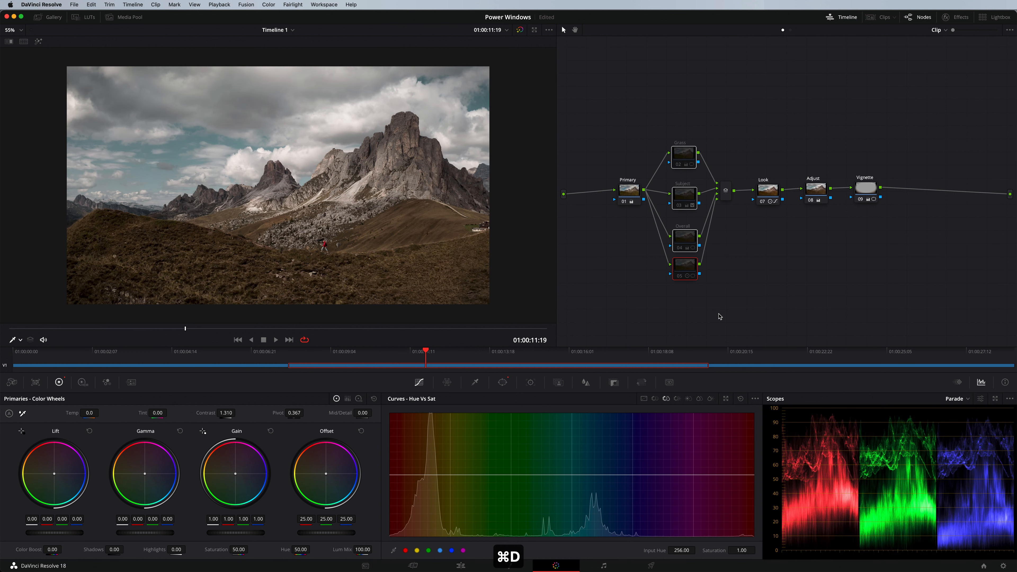
pyautogui.press('super+d')
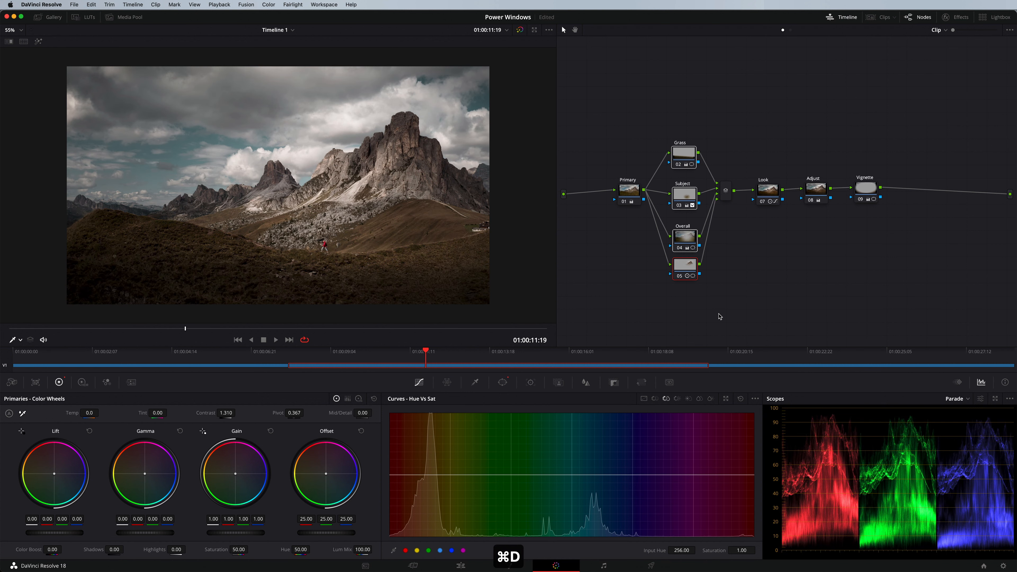
pyautogui.press('super+s')
# Move the Overall node up to even out the parallel stack and compare the full grade against the bypassed image.
pyautogui.moveTo(693, 251); pyautogui.dragTo(693, 245)
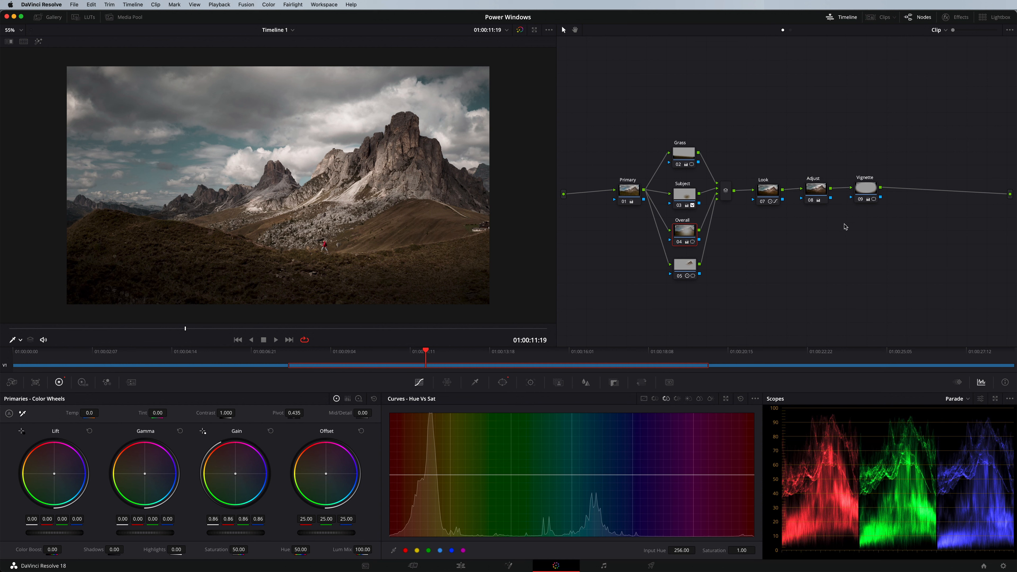
pyautogui.hotkey('shift', 'd')
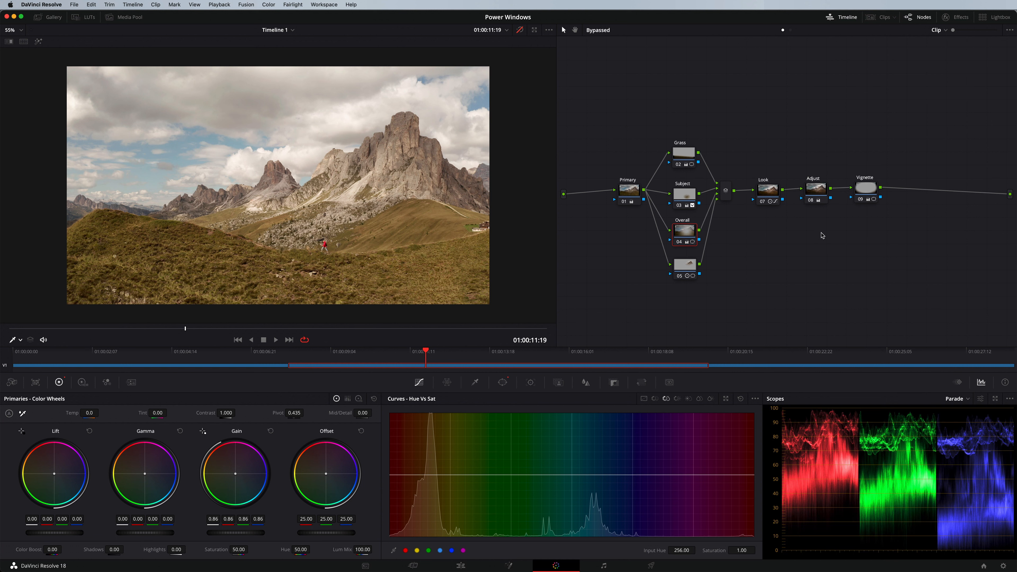
pyautogui.hotkey('shift', 'd')
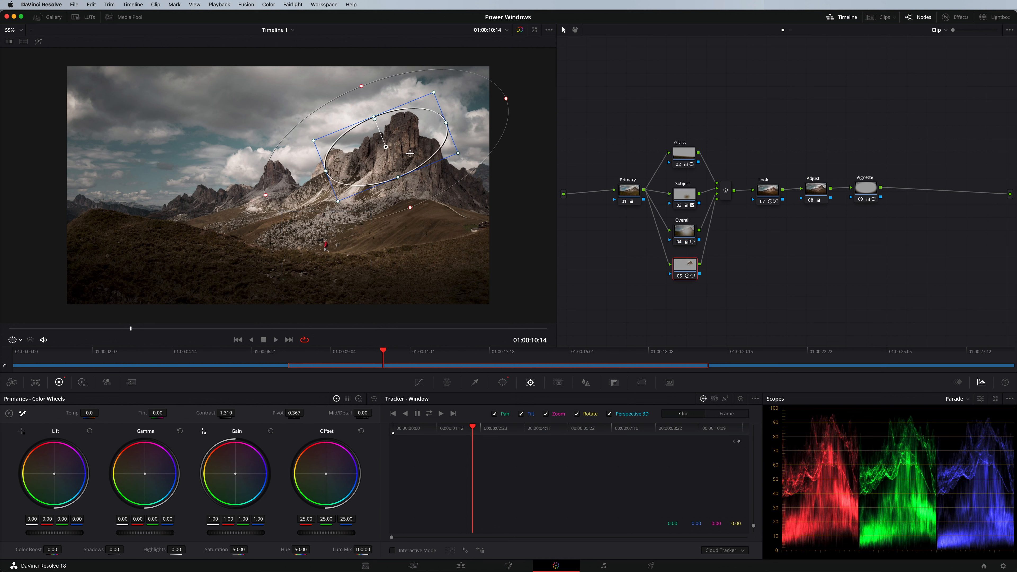
# Nudge the mountain window slightly down and track it backward and forward through the whole clip.
pyautogui.moveTo(404, 148); pyautogui.dragTo(403, 152)
pyautogui.hotkey('alt', 't')
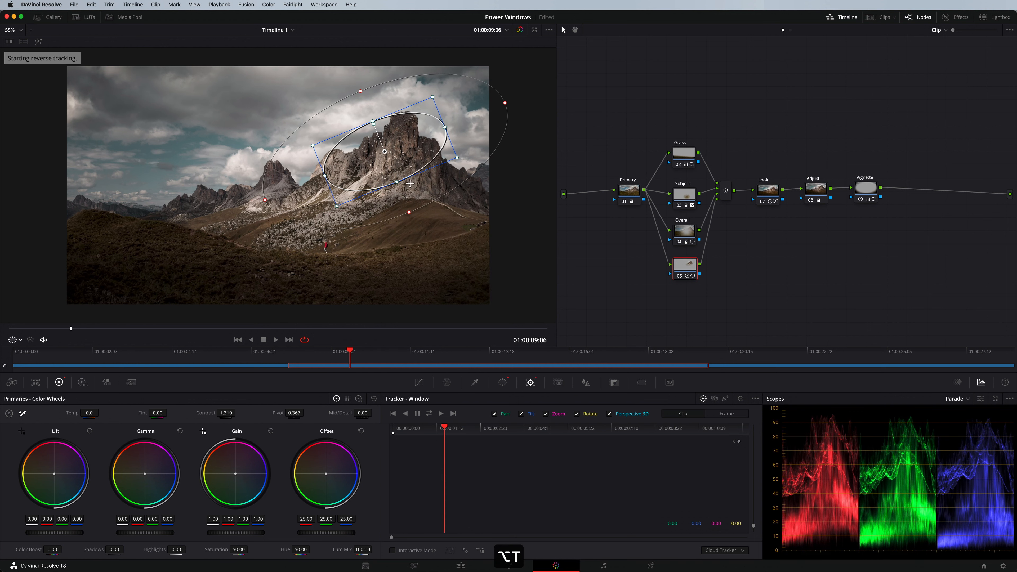
pyautogui.click(473, 428)
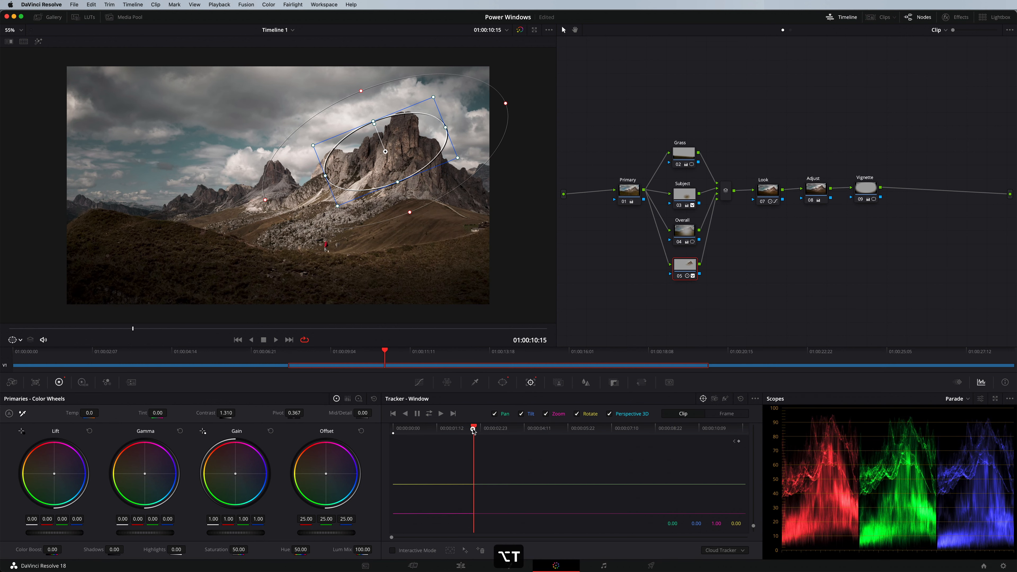
pyautogui.press('super+t')
# Scrub through the clip to check the tracking of the mountain window and the Subject node's window.
pyautogui.click(519, 429)
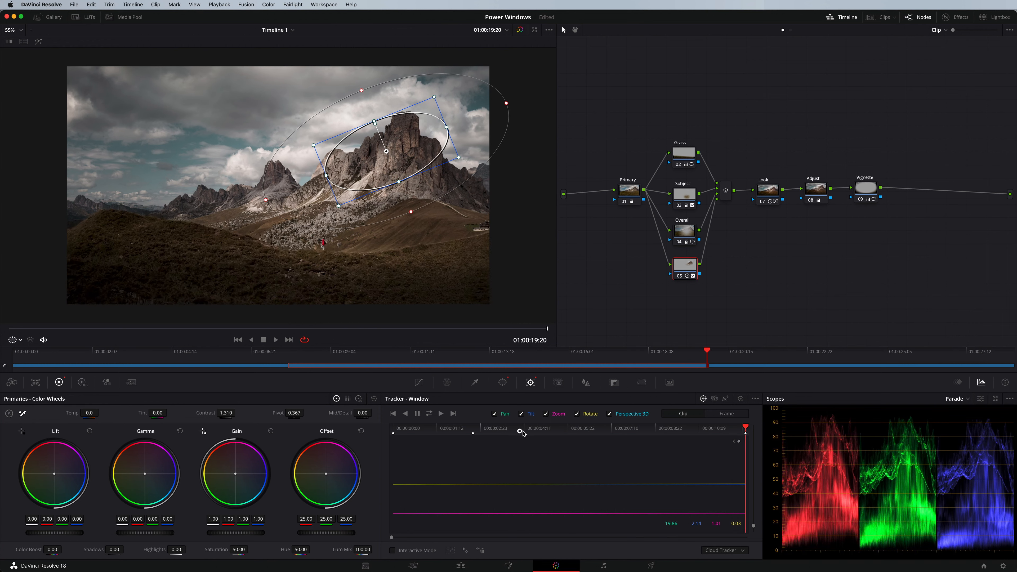
pyautogui.click(689, 194)
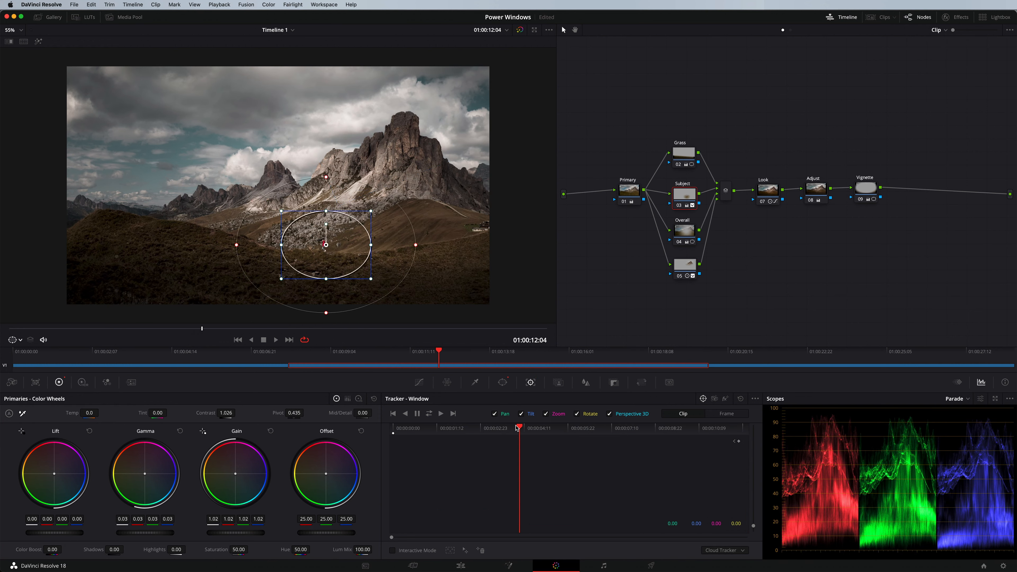
pyautogui.moveTo(578, 437); pyautogui.dragTo(381, 445)
# Track the Grass node's gradient window forward and backward across the whole clip from a frame near 01:00:11.
pyautogui.click(679, 159)
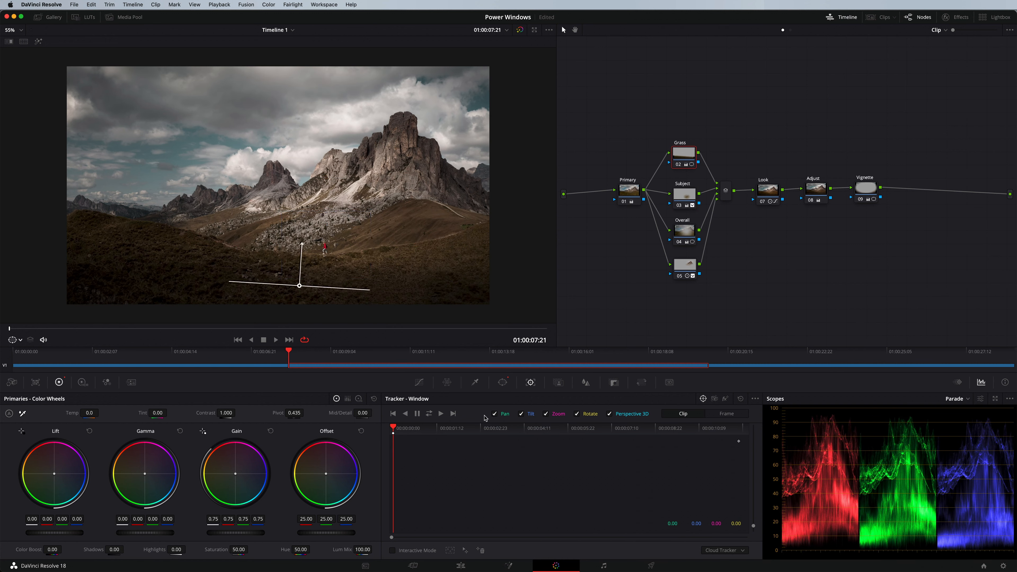
pyautogui.click(757, 427)
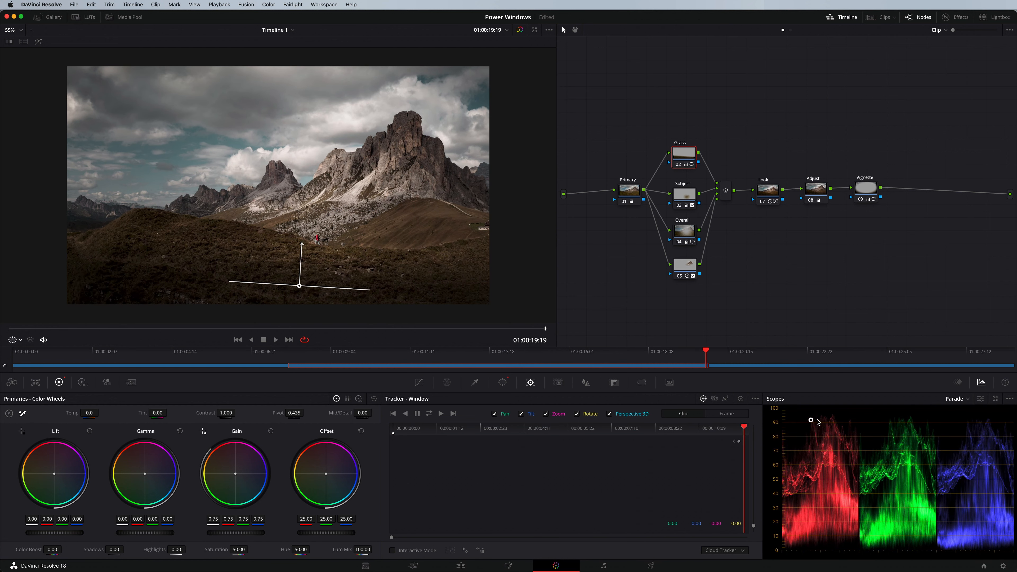
pyautogui.moveTo(644, 427); pyautogui.dragTo(487, 428)
pyautogui.click(441, 414)
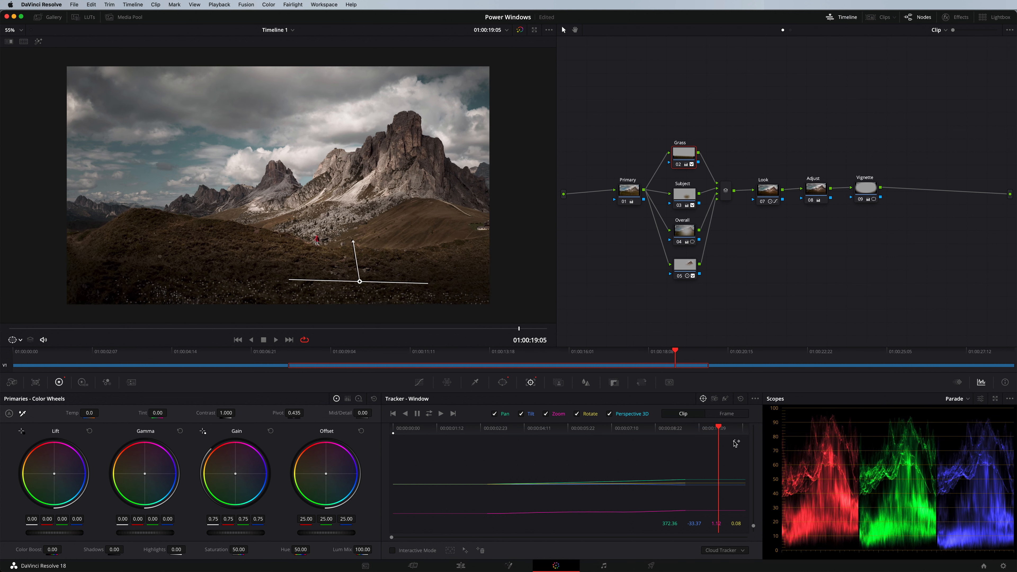
pyautogui.click(735, 441)
pyautogui.hotkey('alt', 't')
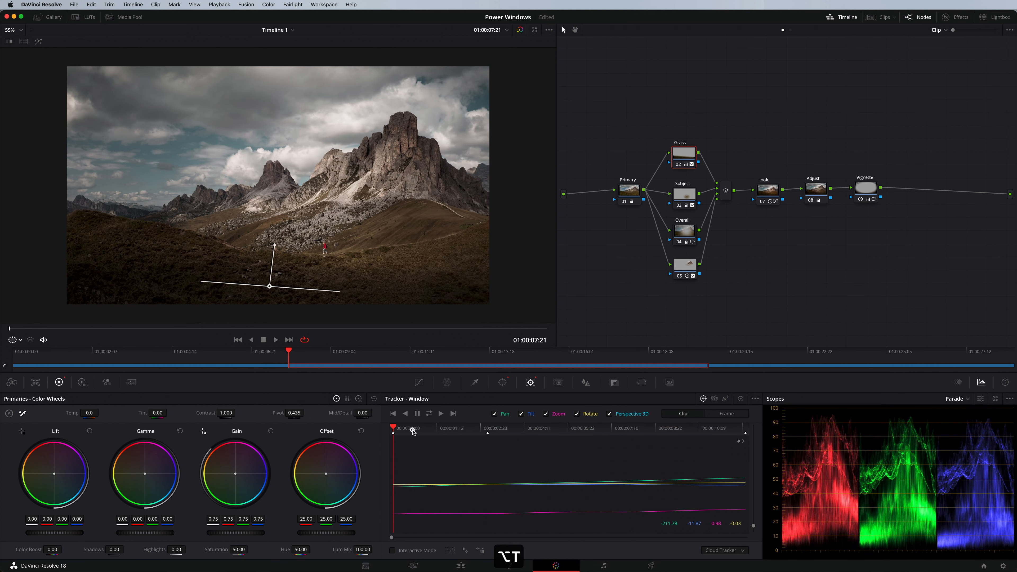
# Play the graded mountain clip full screen to review the result.
pyautogui.press('super+f')
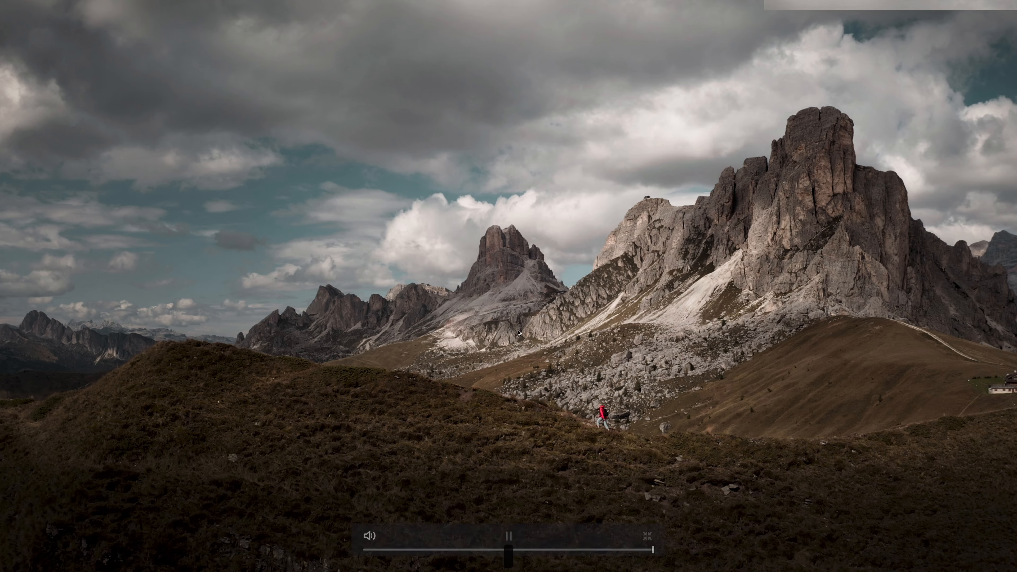
pyautogui.press('space')
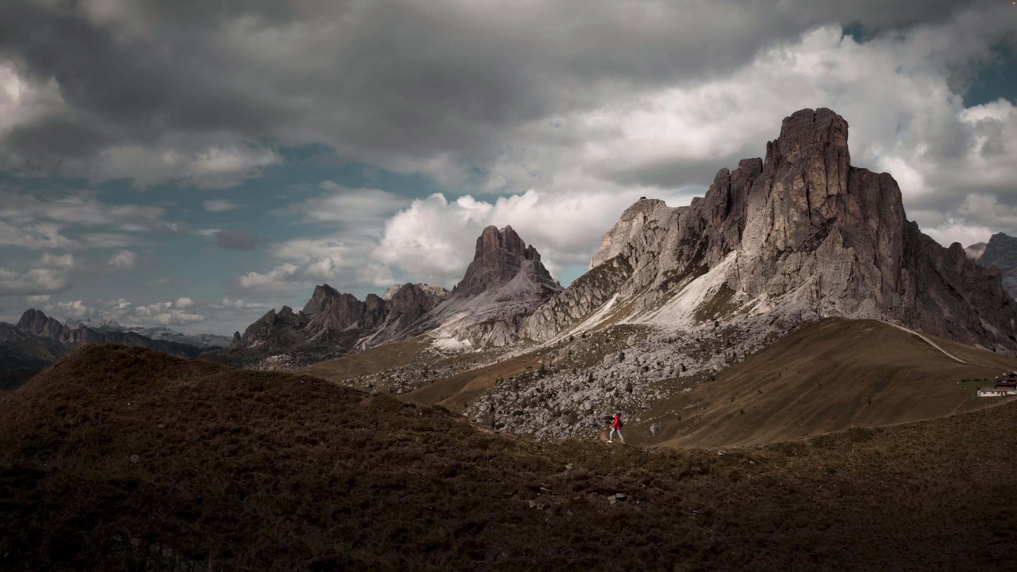
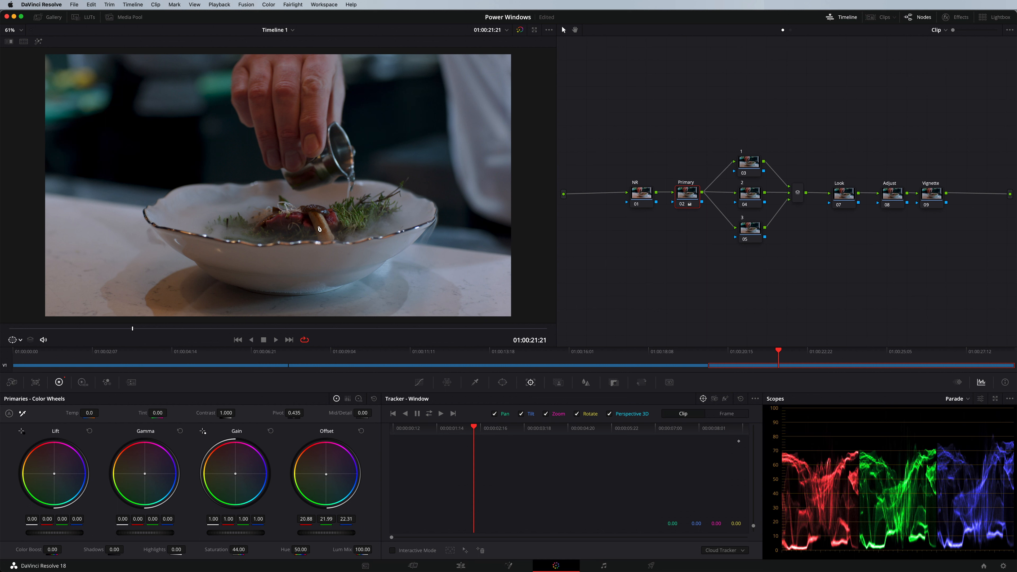
# Add an inverted circle window around the dish on node 1 of the food clip, at pan 50.80 and tilt 50.12 with softness 38.45.
pyautogui.click(748, 162)
pyautogui.click(502, 382)
pyautogui.moveTo(366, 233); pyautogui.dragTo(448, 315)
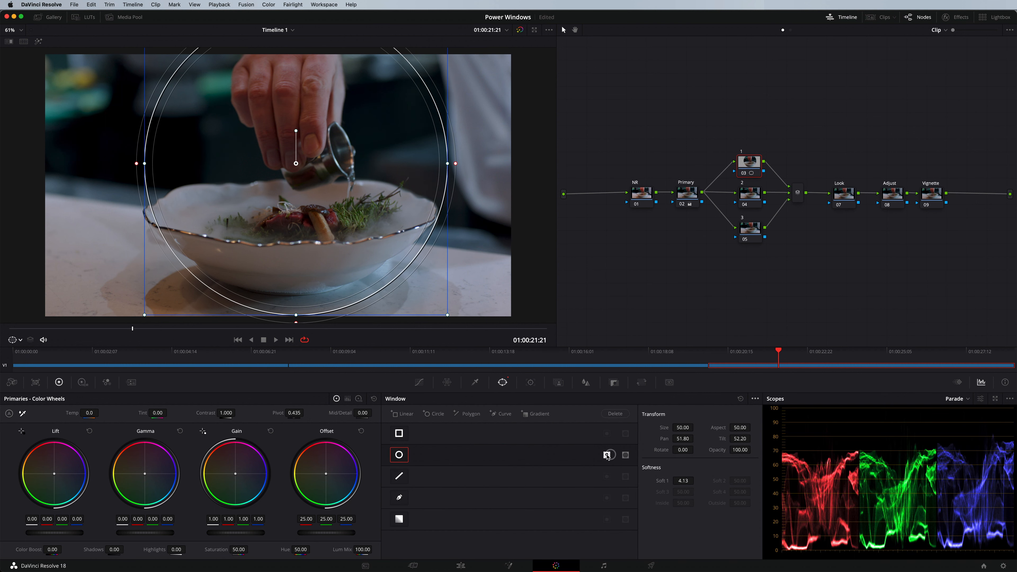
pyautogui.moveTo(458, 173); pyautogui.dragTo(521, 173)
pyautogui.moveTo(447, 315); pyautogui.dragTo(349, 224)
# Lower node 1's Gain to 0.65 and widen its window to aspect 62.97, at pan 51.96 and tilt 50.36.
pyautogui.moveTo(239, 536); pyautogui.dragTo(127, 535)
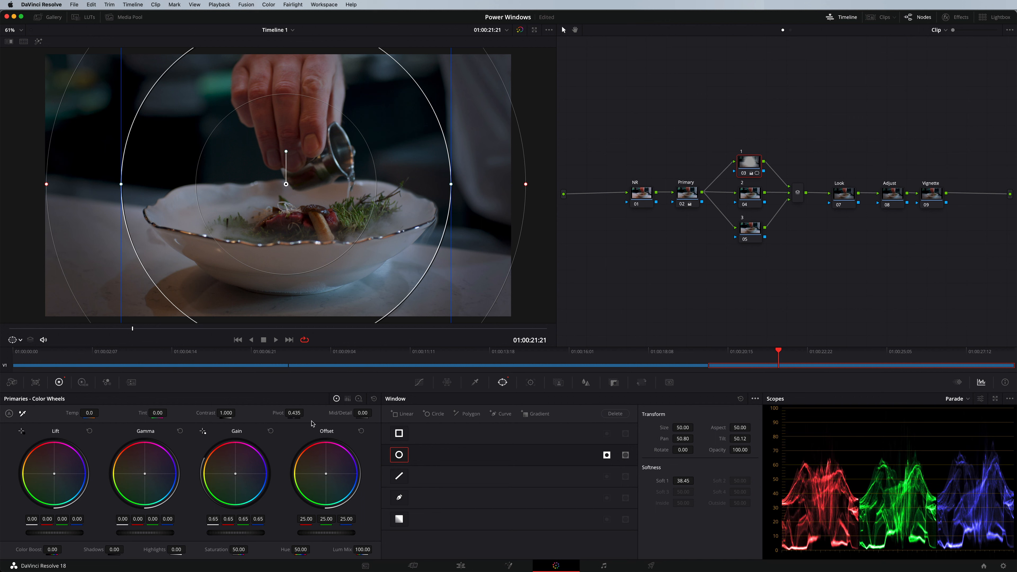
pyautogui.moveTo(121, 184); pyautogui.dragTo(64, 192)
pyautogui.moveTo(325, 219)
pyautogui.mouseDown()
pyautogui.moveTo(311, 218)
pyautogui.moveTo(337, 215)
pyautogui.mouseUp()
pyautogui.click(747, 196)
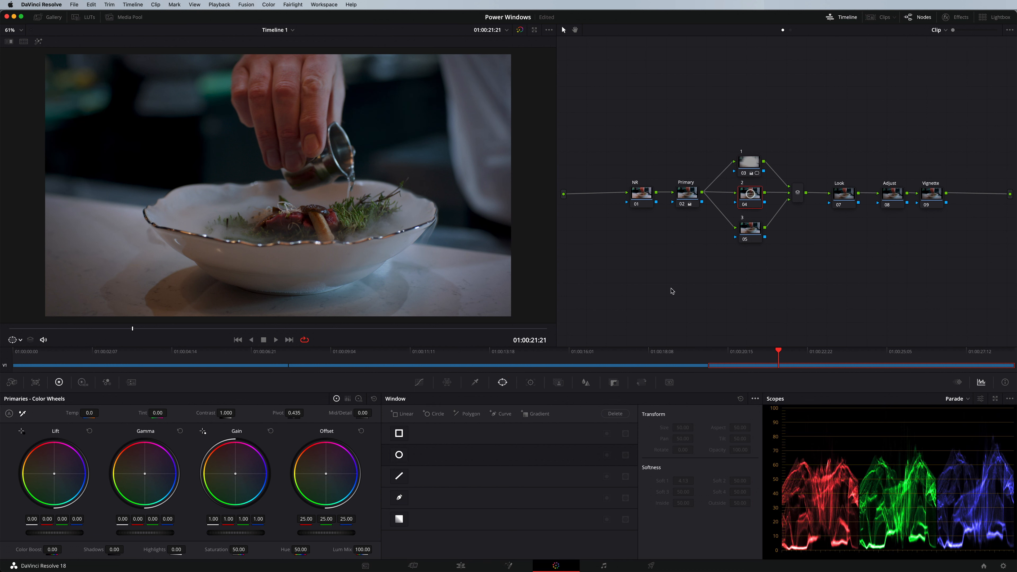
# Hide the window outlines in the viewer and darken node 1 further by setting its Gain to 0.56.
pyautogui.click(757, 161)
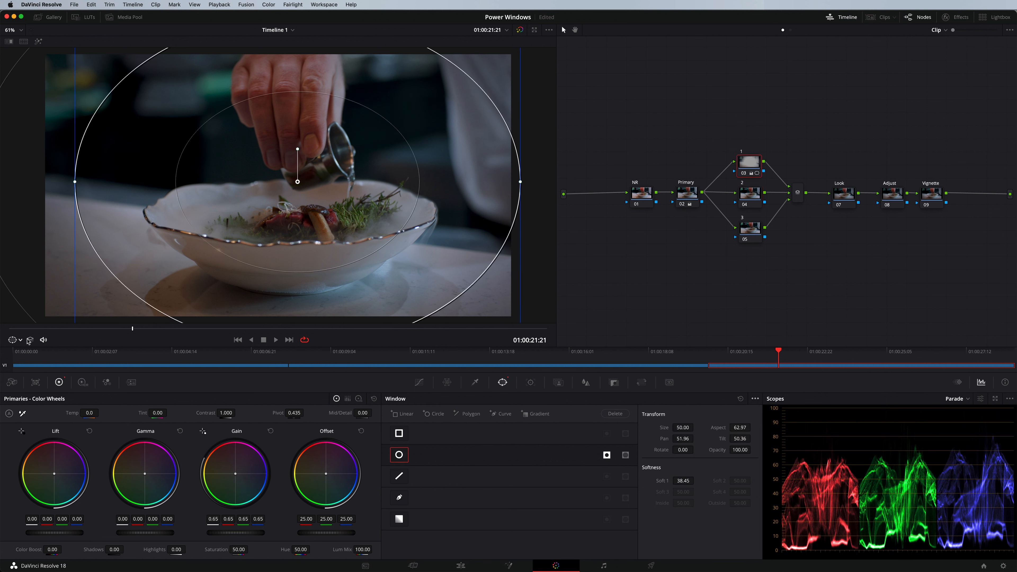
pyautogui.click(21, 340)
pyautogui.click(19, 351)
pyautogui.press('super+d')
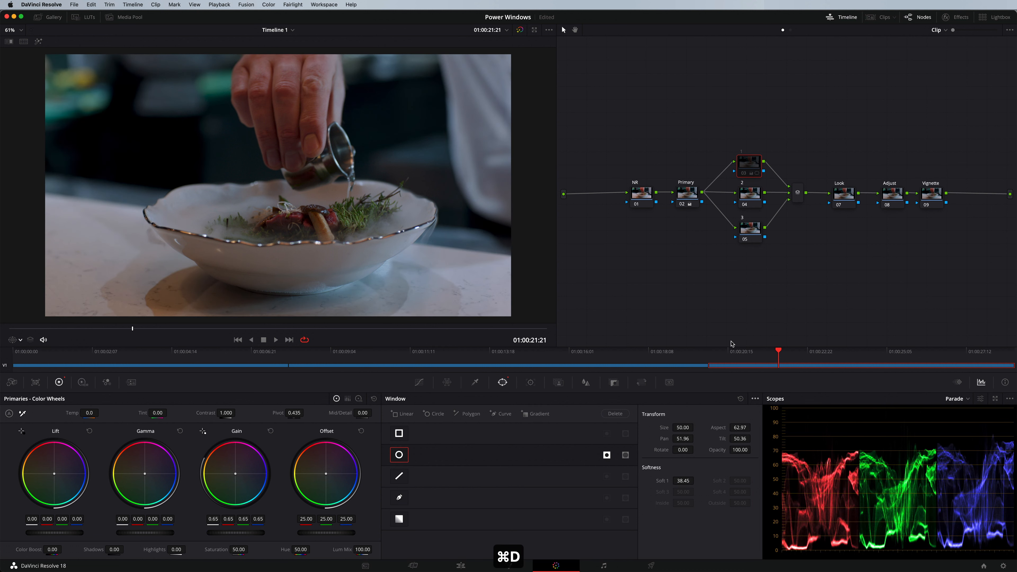
pyautogui.press('super+d')
pyautogui.moveTo(249, 532); pyautogui.dragTo(222, 533)
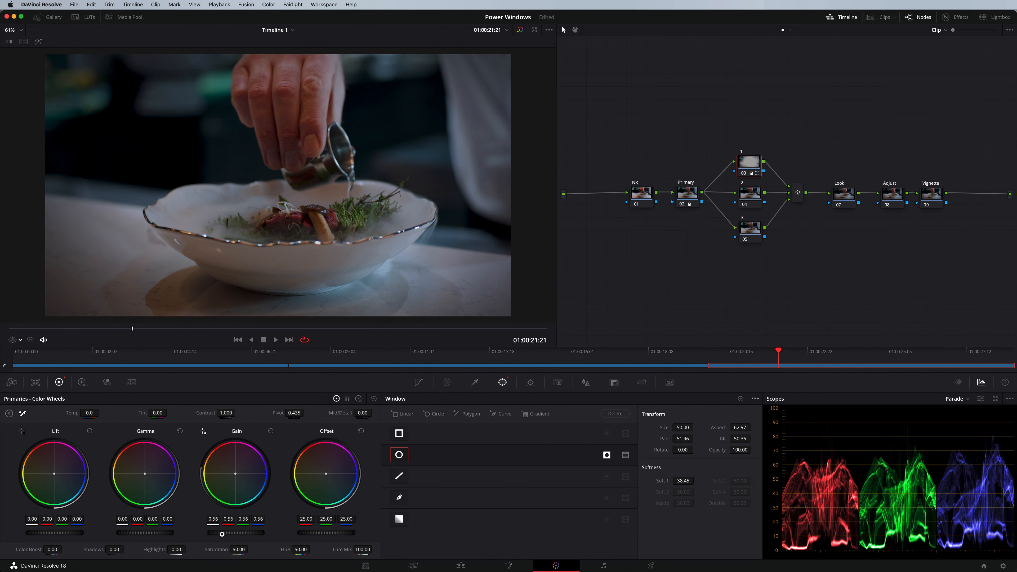
# Go to frame 01:00:21:12 and compare the image with node 1 switched off and on.
pyautogui.press('space')
pyautogui.moveTo(114, 341); pyautogui.dragTo(109, 341)
pyautogui.press('super+d')
pyautogui.press('super+d')
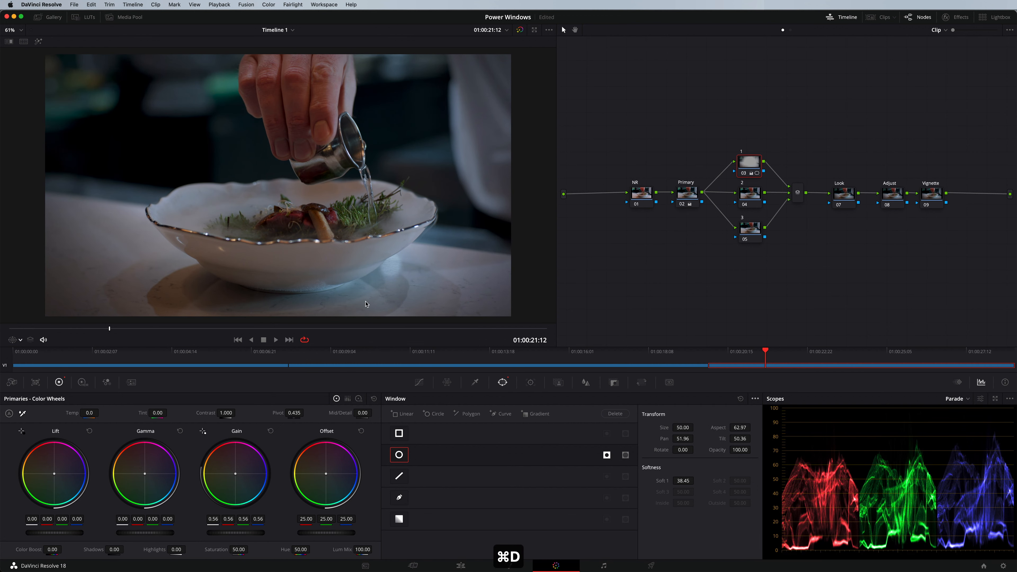
# Add a circle window to node 2 and show the window outlines in the viewer again.
pyautogui.click(753, 198)
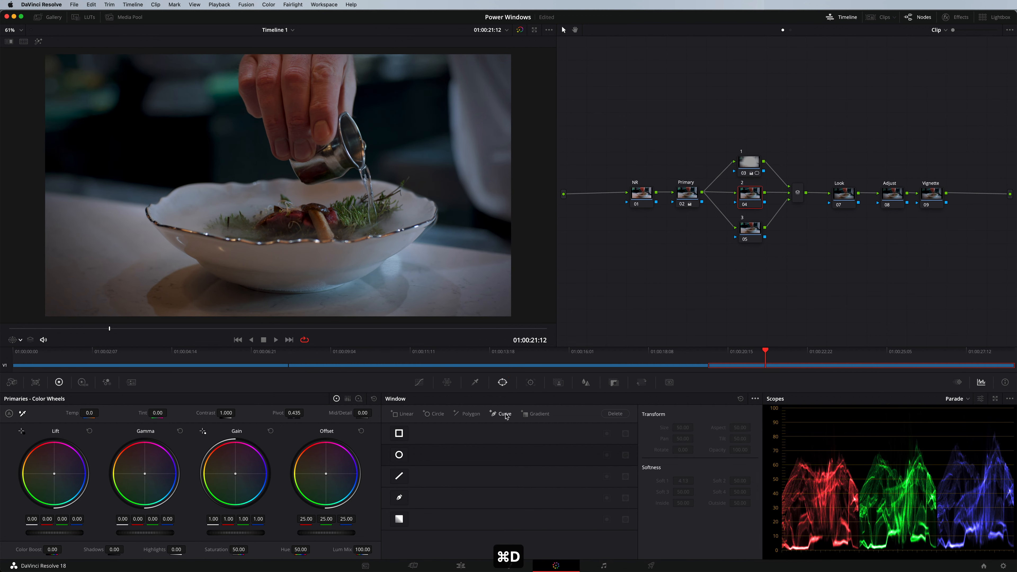
pyautogui.click(402, 455)
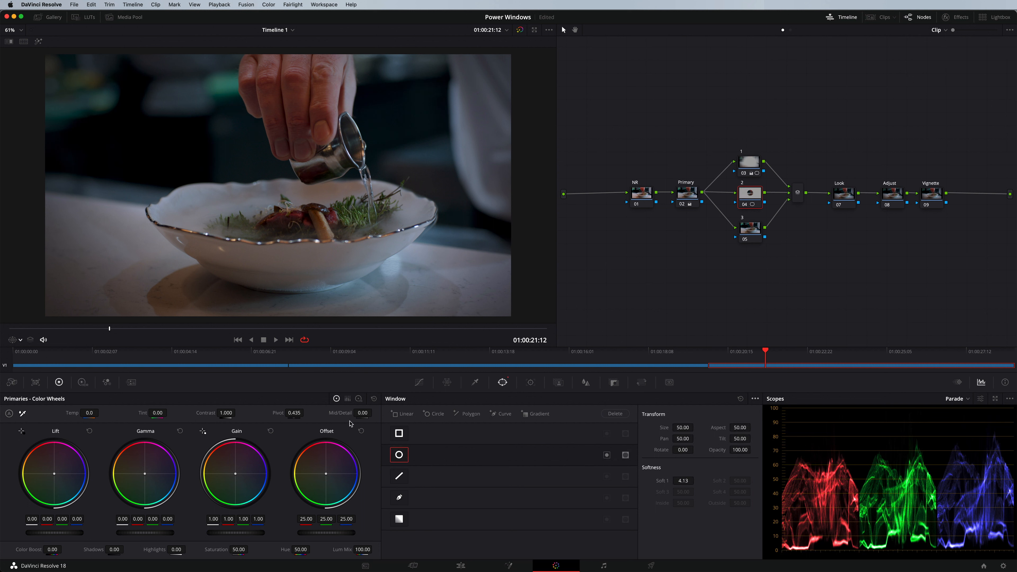
pyautogui.click(14, 341)
pyautogui.click(32, 375)
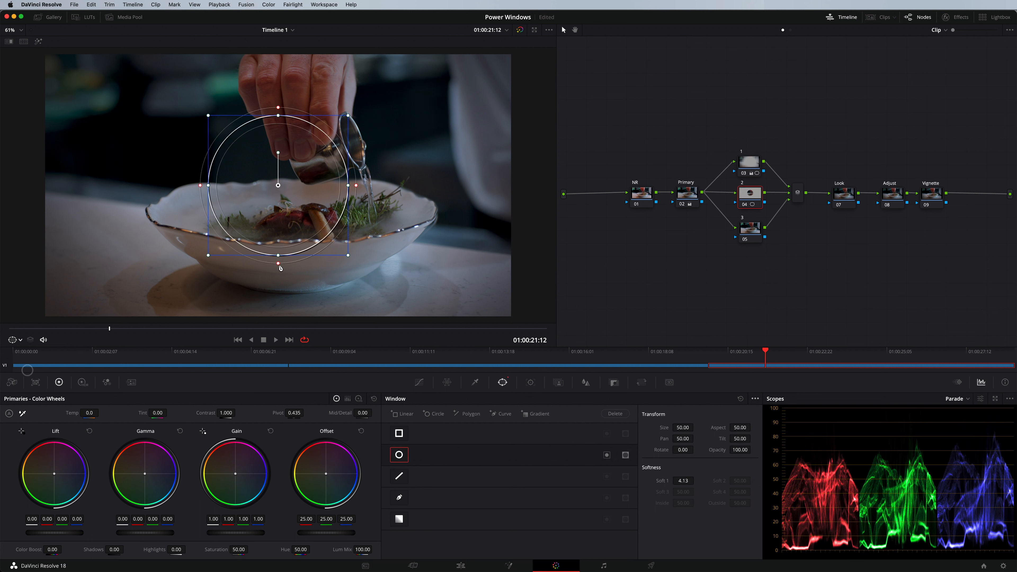
# Shape node 2's window into a flat ellipse over the food: size 19.40, aspect 88.62, pan 52.24, tilt 47.24, softness 9.46.
pyautogui.moveTo(313, 230); pyautogui.dragTo(309, 237)
pyautogui.moveTo(309, 285); pyautogui.dragTo(311, 244)
pyautogui.moveTo(379, 215)
pyautogui.mouseDown()
pyautogui.moveTo(427, 215)
pyautogui.moveTo(376, 224)
pyautogui.mouseUp()
pyautogui.moveTo(298, 249); pyautogui.dragTo(316, 221)
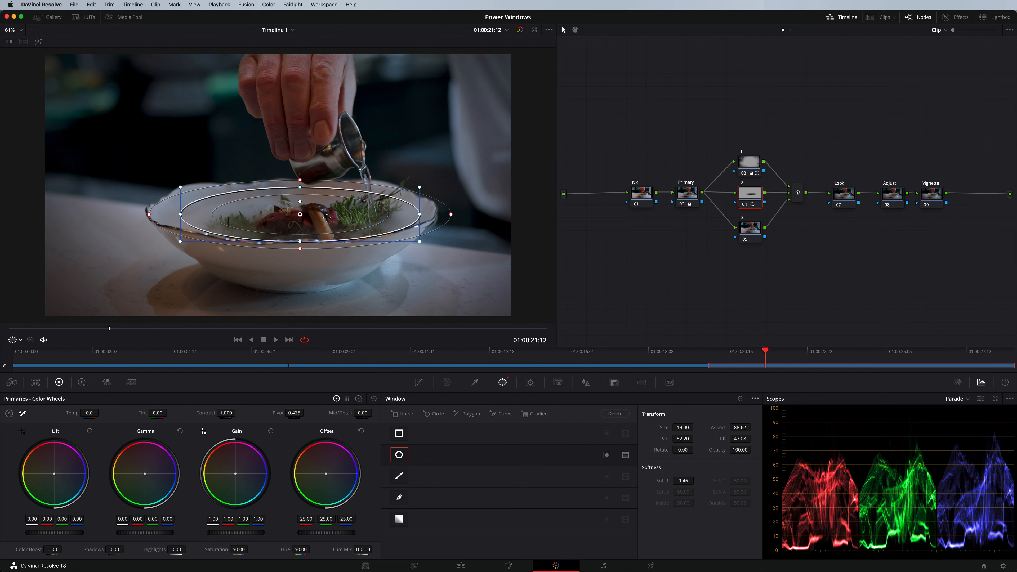
pyautogui.moveTo(326, 218); pyautogui.dragTo(327, 217)
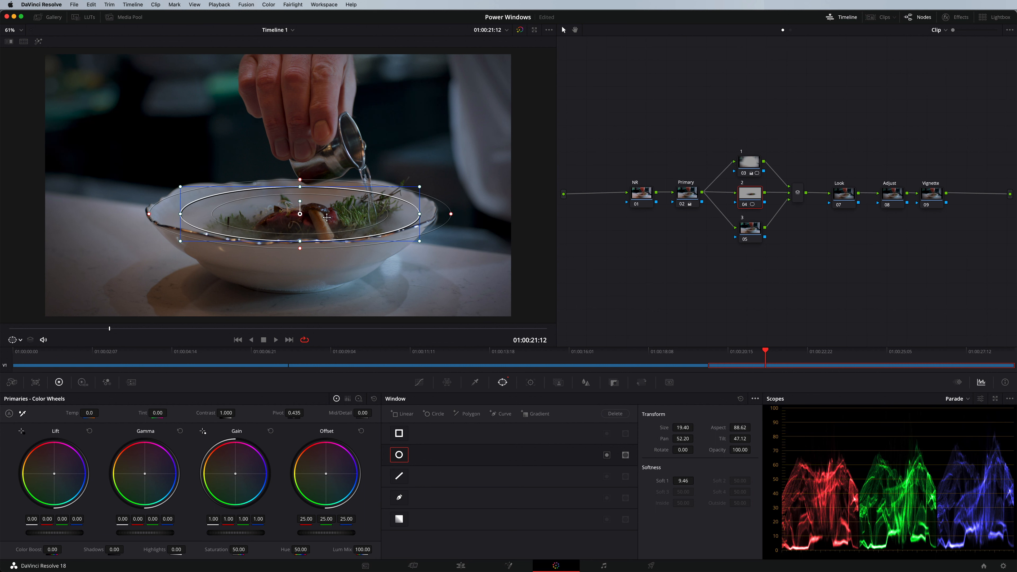
pyautogui.moveTo(327, 218); pyautogui.dragTo(326, 218)
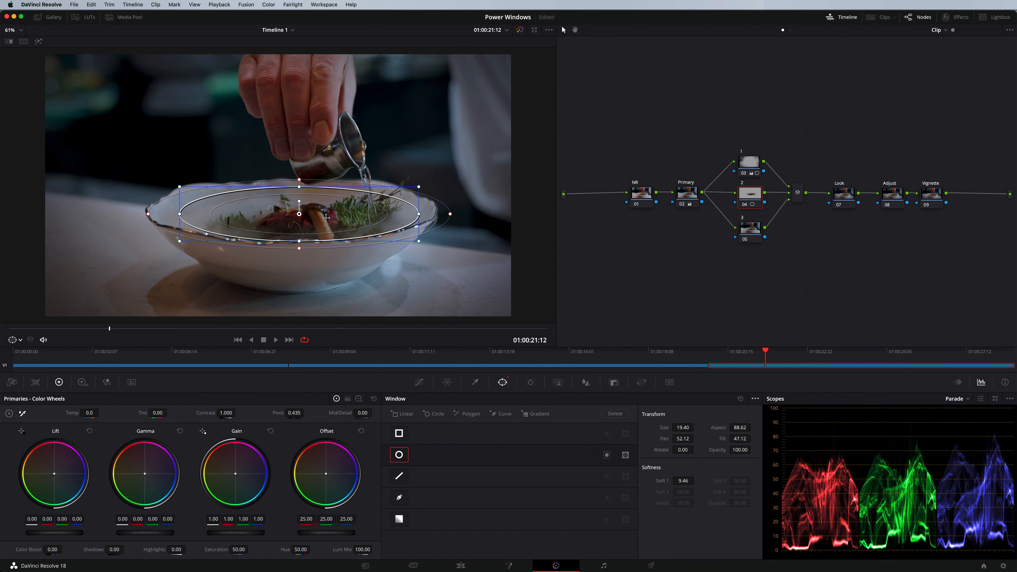
pyautogui.moveTo(326, 217); pyautogui.dragTo(344, 216)
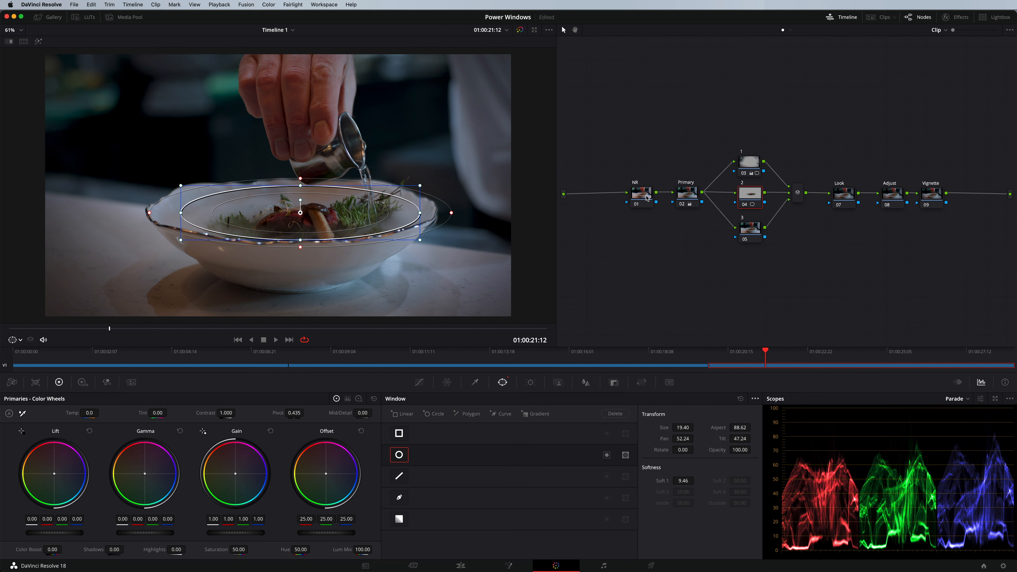
# Track node 2's window in both directions across the food clip and save the project.
pyautogui.click(531, 382)
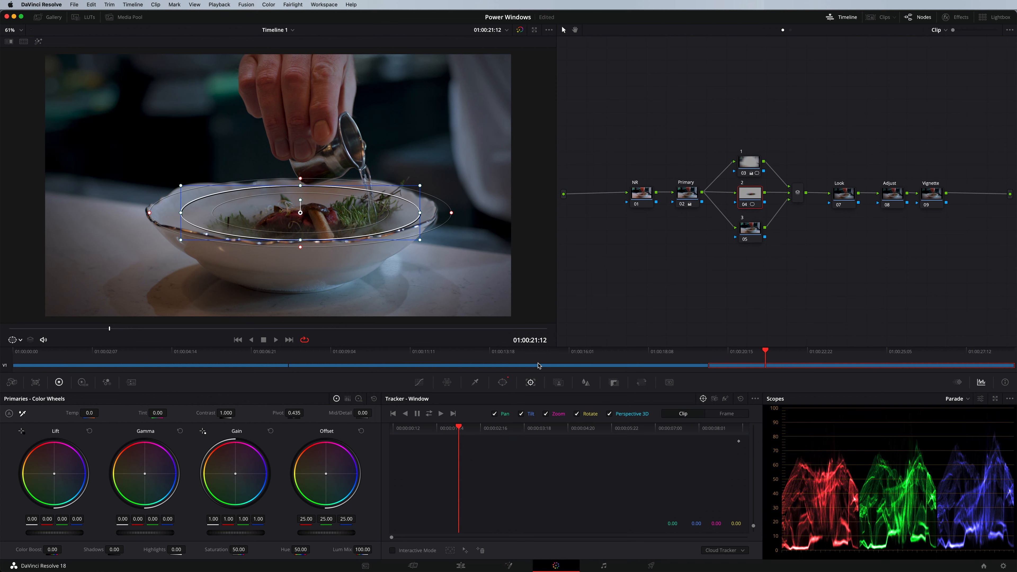
pyautogui.click(429, 415)
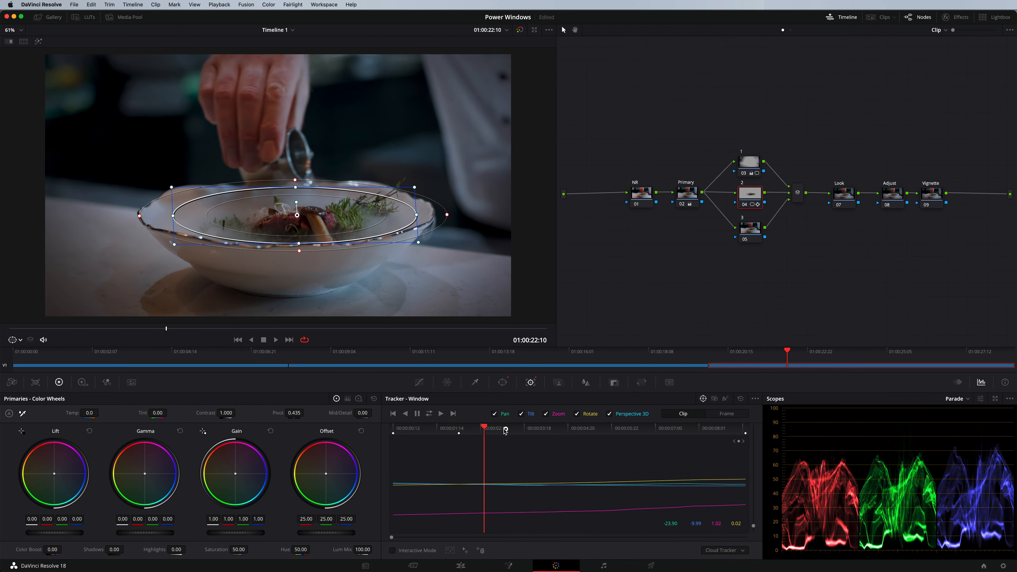
pyautogui.click(419, 383)
pyautogui.press('super+s')
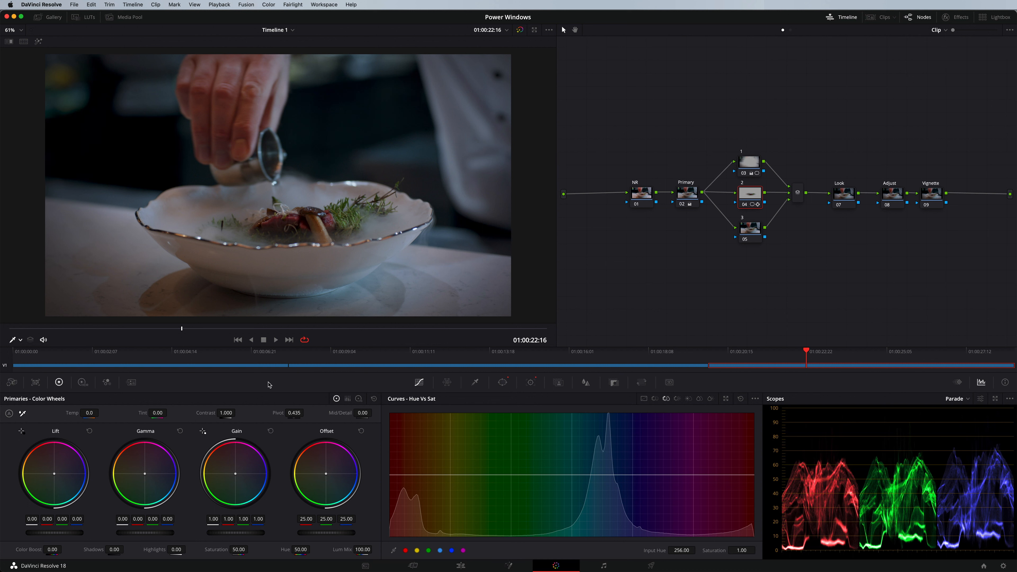
# Raise node 2's Contrast to about 1.2 with Pivot at 0.219, and compare the image with the node off and on.
pyautogui.moveTo(227, 413)
pyautogui.mouseDown()
pyautogui.moveTo(276, 415)
pyautogui.moveTo(219, 414)
pyautogui.mouseUp()
pyautogui.moveTo(294, 414)
pyautogui.mouseDown()
pyautogui.moveTo(271, 417)
pyautogui.moveTo(292, 414)
pyautogui.mouseUp()
pyautogui.press('super+d')
pyautogui.press('super+d')
pyautogui.press('super+d')
pyautogui.press('super+d')
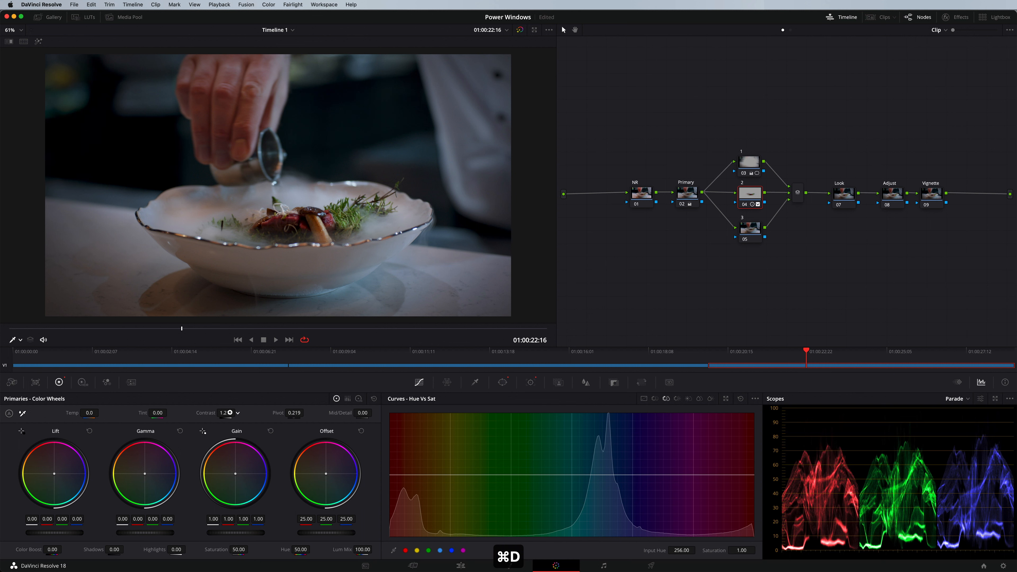
# Fine-tune node 2 to Contrast 1.214 and Pivot 0.229, and check the effect by switching the node off and on.
pyautogui.moveTo(299, 412); pyautogui.dragTo(301, 412)
pyautogui.press('super+d')
pyautogui.press('super+d')
pyautogui.press('super+d')
pyautogui.press('super+d')
# Set node 2's Shadows to 1.00 and Pivot to 0.237, comparing the image with the node off and on after each change.
pyautogui.moveTo(114, 549); pyautogui.dragTo(113, 551)
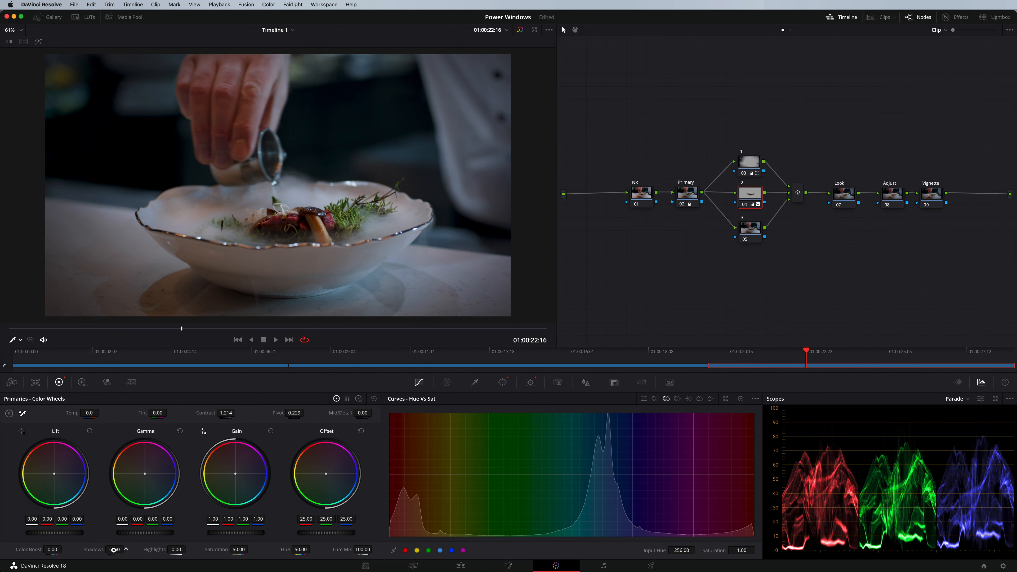
pyautogui.press('super+d')
pyautogui.press('super+d')
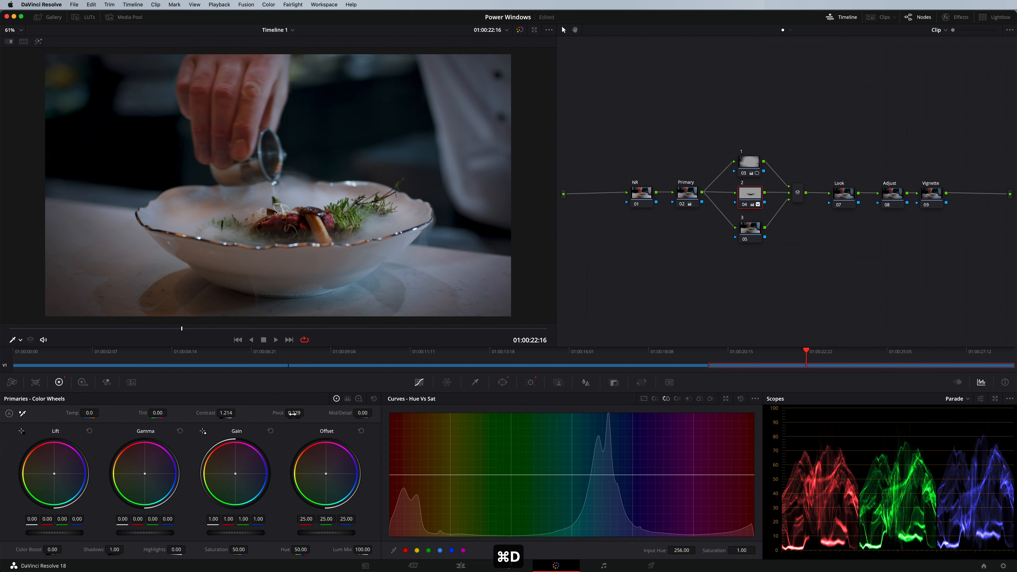
pyautogui.moveTo(293, 413)
pyautogui.mouseDown()
pyautogui.moveTo(281, 417)
pyautogui.moveTo(296, 415)
pyautogui.mouseUp()
pyautogui.press('super+d')
pyautogui.press('super+d')
pyautogui.press('super+d')
pyautogui.press('super+d')
pyautogui.press('super+d')
pyautogui.press('super+d')
pyautogui.press('super+d')
pyautogui.press('super+d')
# Raise node 2's Shadows to 4.50 while viewing frame 01:00:22:03, and compare the node off and on.
pyautogui.moveTo(295, 332)
pyautogui.mouseDown()
pyautogui.moveTo(418, 327)
pyautogui.moveTo(70, 342)
pyautogui.moveTo(498, 347)
pyautogui.moveTo(119, 353)
pyautogui.moveTo(148, 348)
pyautogui.mouseUp()
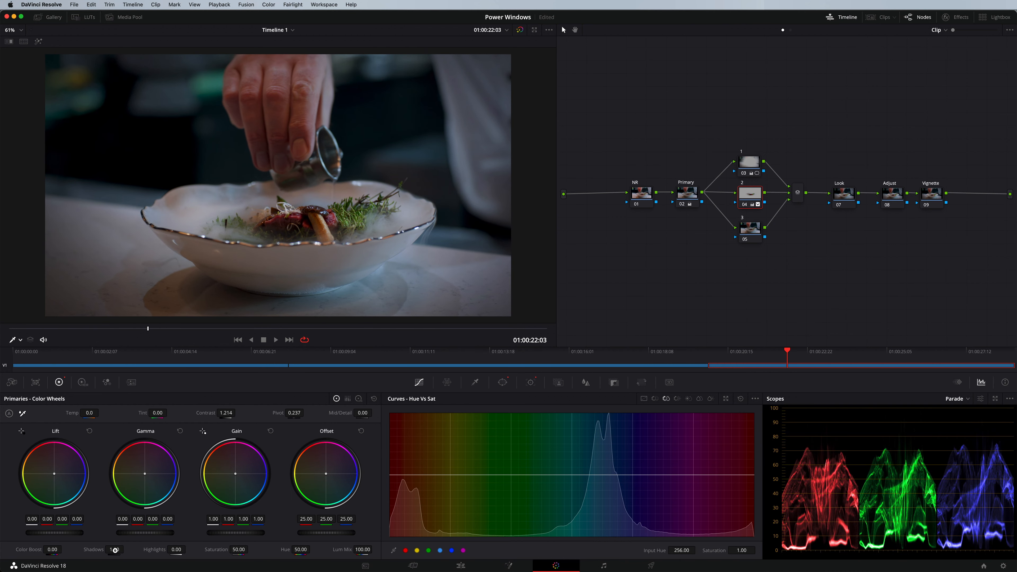
pyautogui.moveTo(117, 550); pyautogui.dragTo(122, 549)
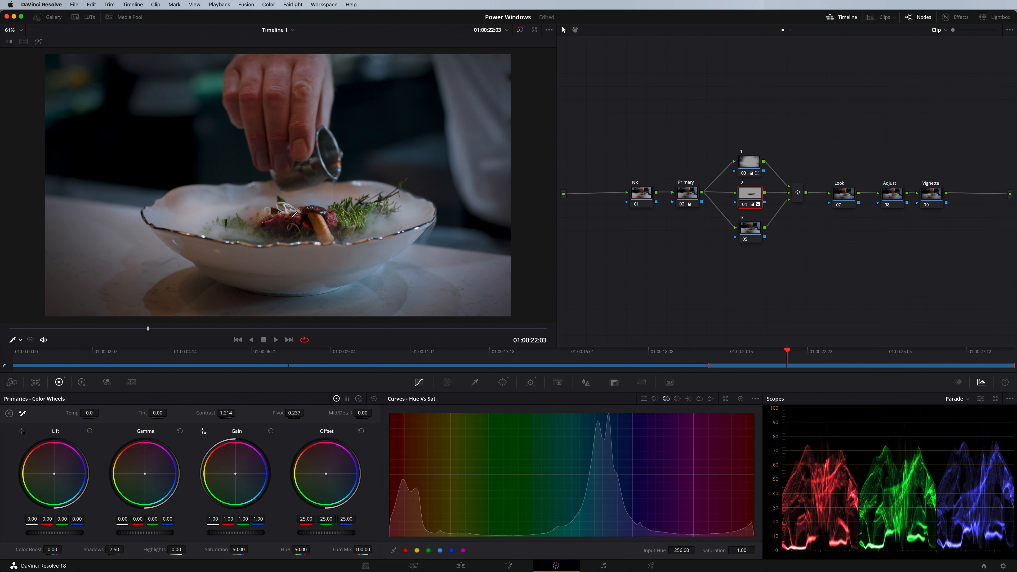
pyautogui.moveTo(115, 548); pyautogui.dragTo(114, 548)
pyautogui.press('super+d')
pyautogui.press('super+d')
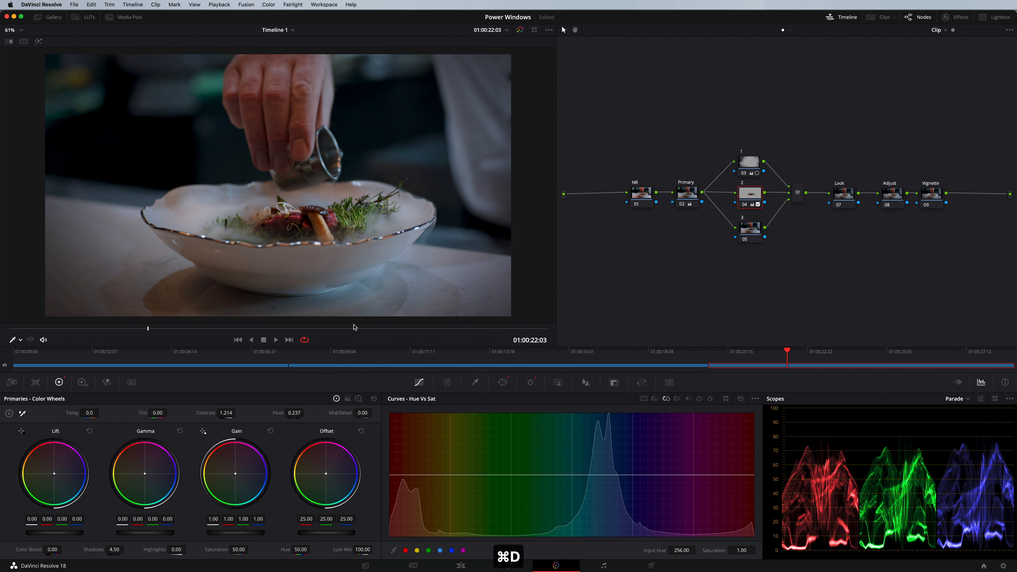
# At frame 01:00:21:21, compare the image with all three parallel nodes off and on, including in the full-screen viewer.
pyautogui.click(134, 331)
pyautogui.moveTo(762, 121); pyautogui.dragTo(762, 260)
pyautogui.press('super+d')
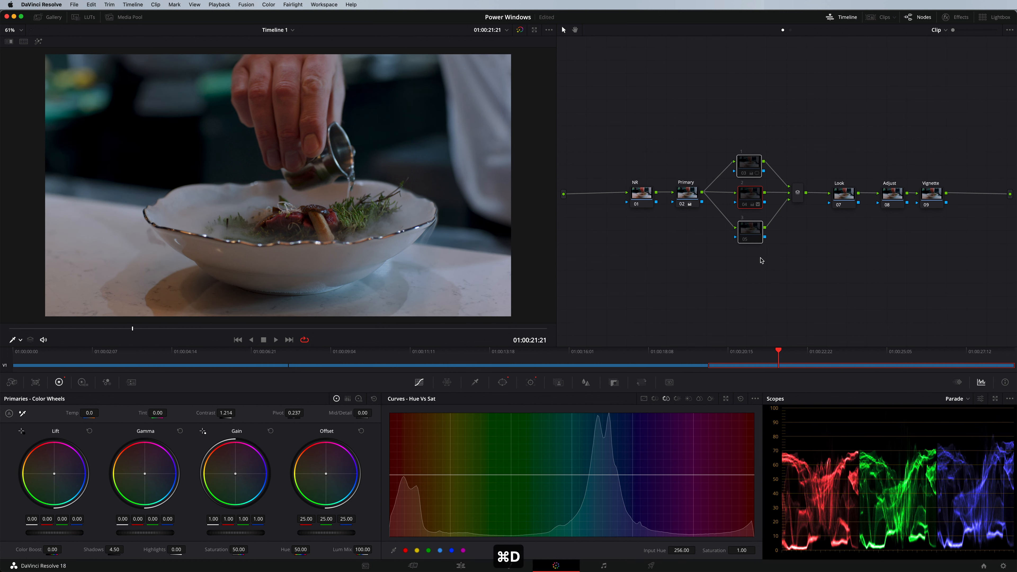
pyautogui.press('super+d')
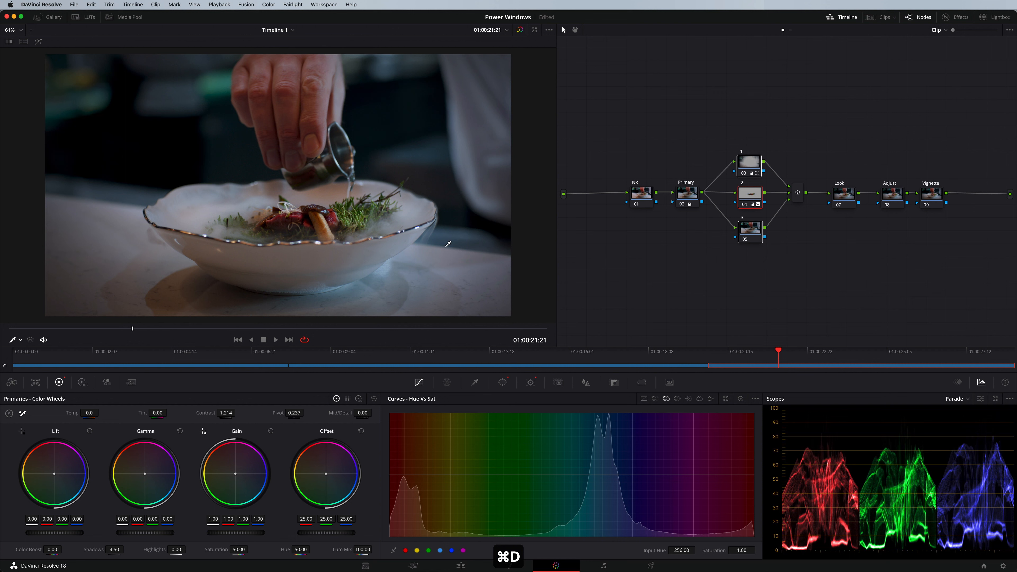
pyautogui.press('super+d')
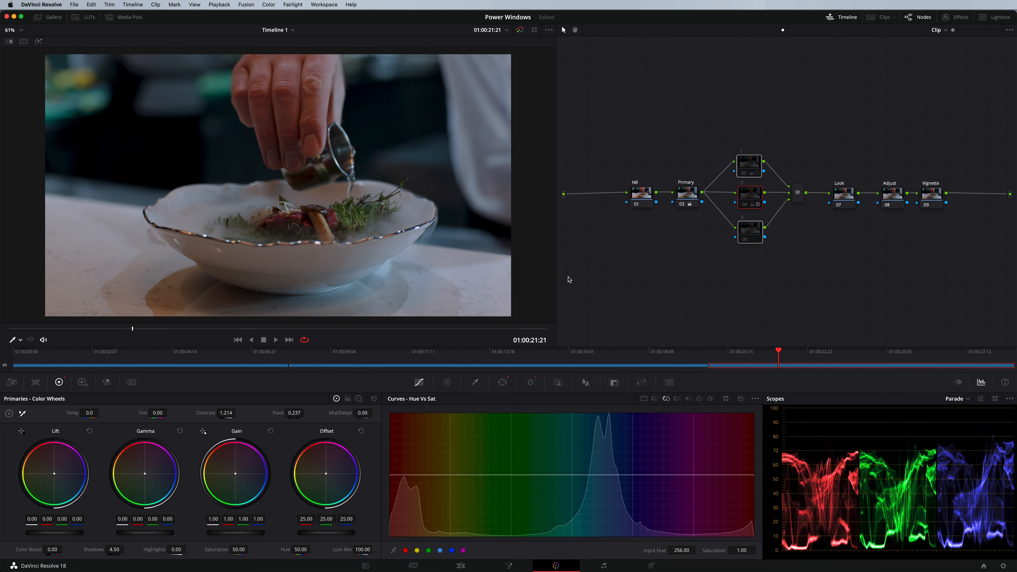
pyautogui.press('super+d')
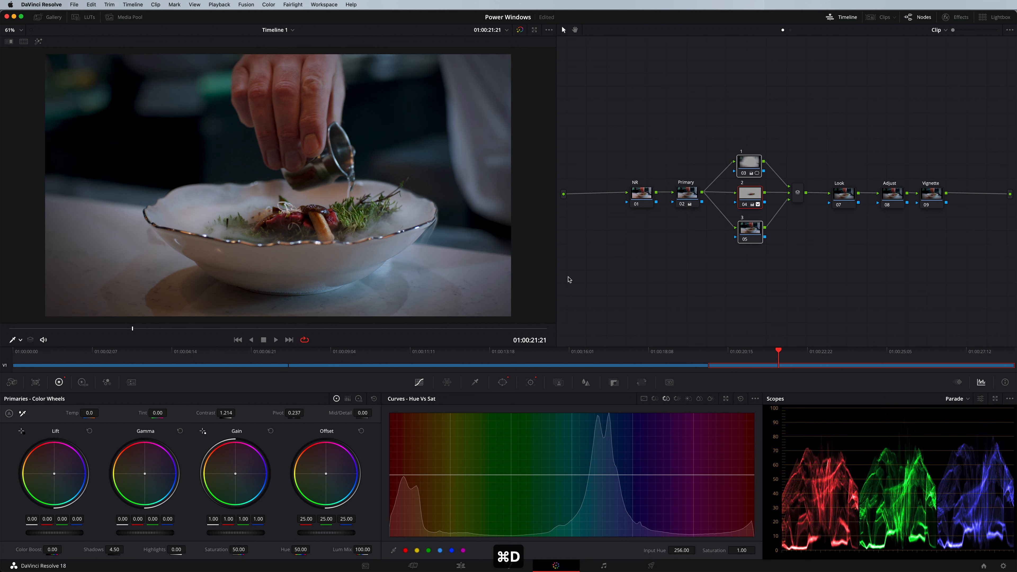
pyautogui.press('super+f')
pyautogui.press('super+d')
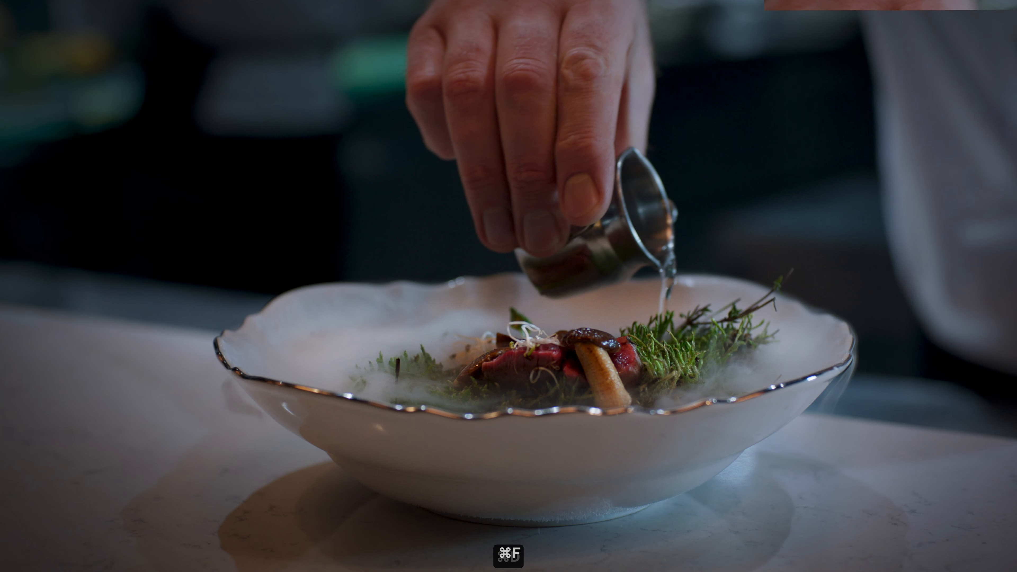
pyautogui.press('super+d')
pyautogui.press('super+d')
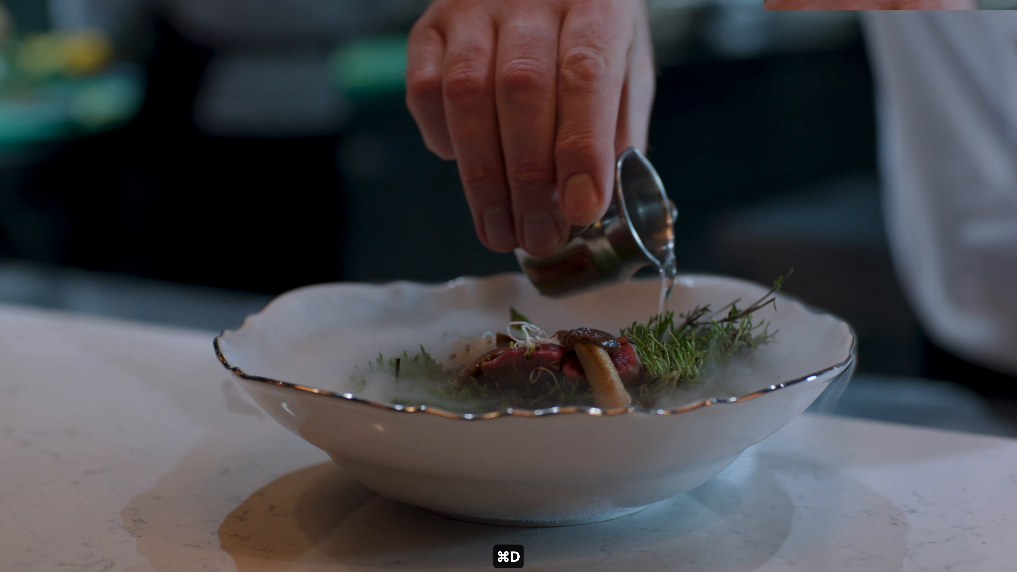
pyautogui.press('super+d')
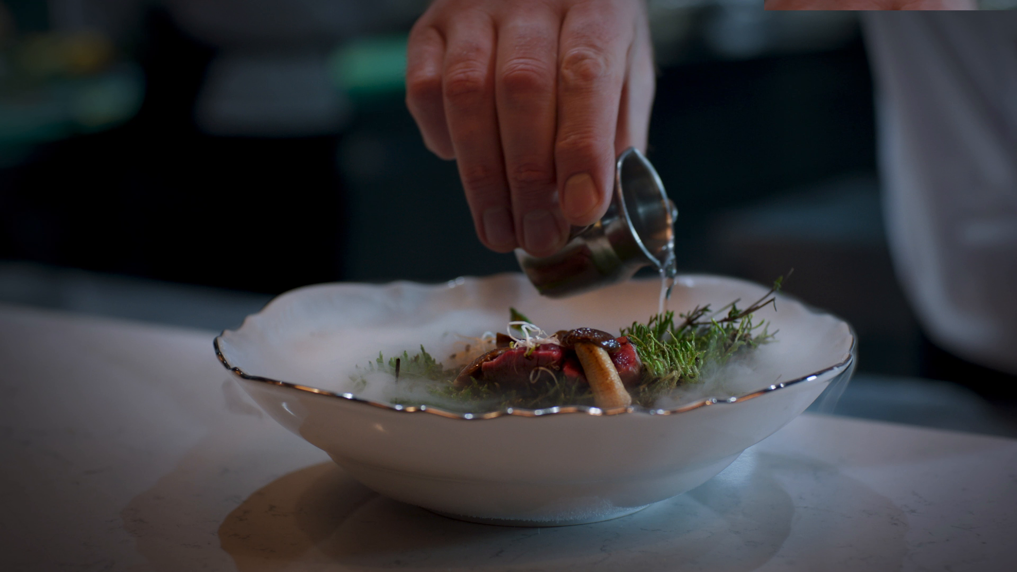
pyautogui.press('super+f')
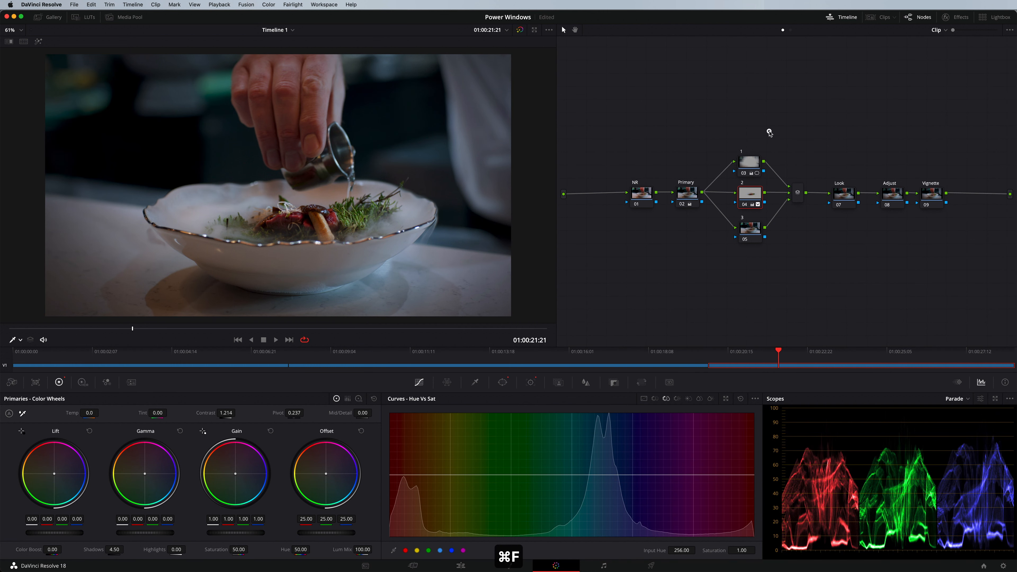
# Lower node 1's Gain to 0.51.
pyautogui.click(750, 163)
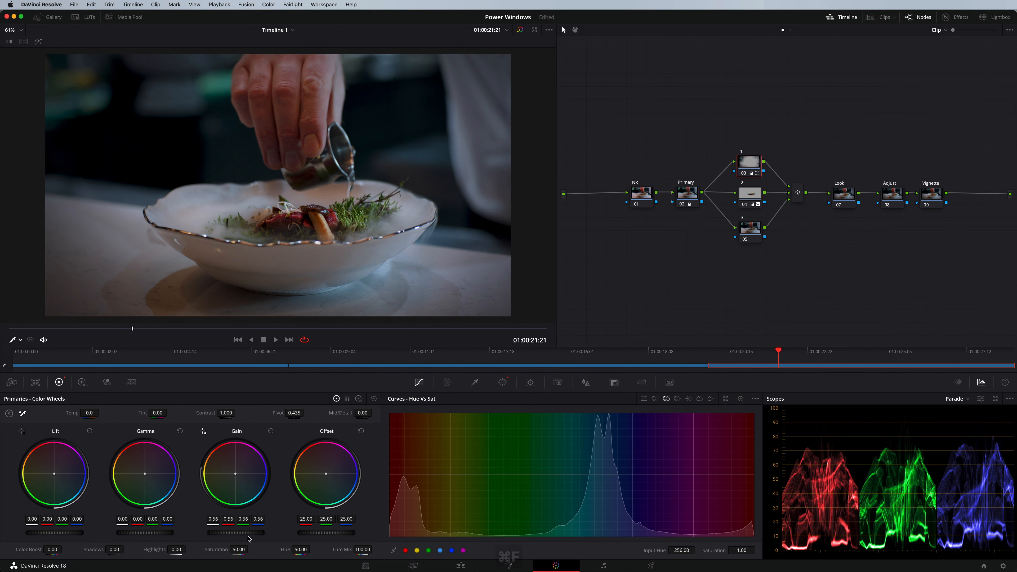
pyautogui.moveTo(249, 533); pyautogui.dragTo(233, 533)
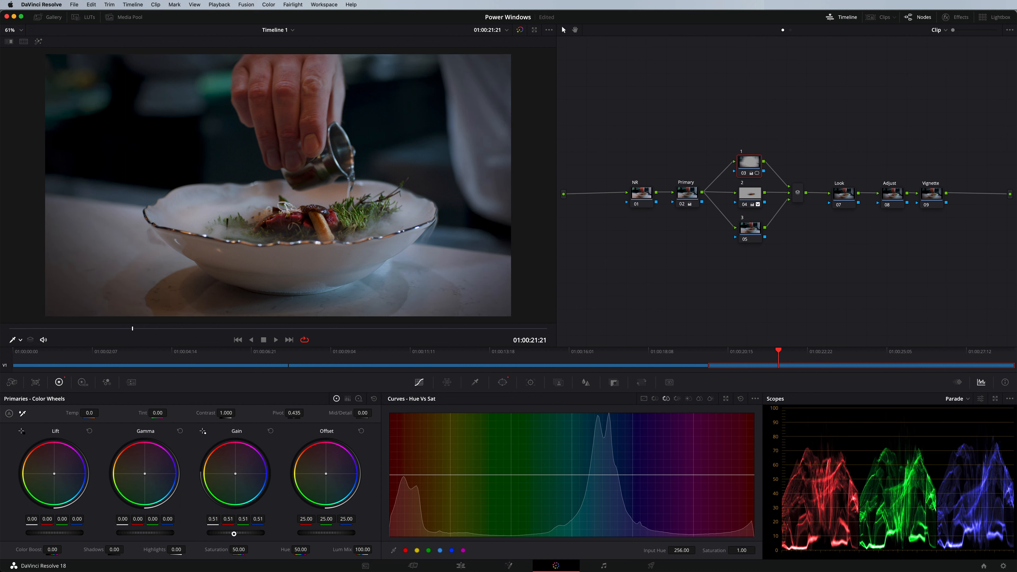
# Add an inverted circle window to node 3 with pan 53.16, tilt 51.40 and softness 86.06, and lower its Gain to 0.94.
pyautogui.click(751, 231)
pyautogui.click(502, 382)
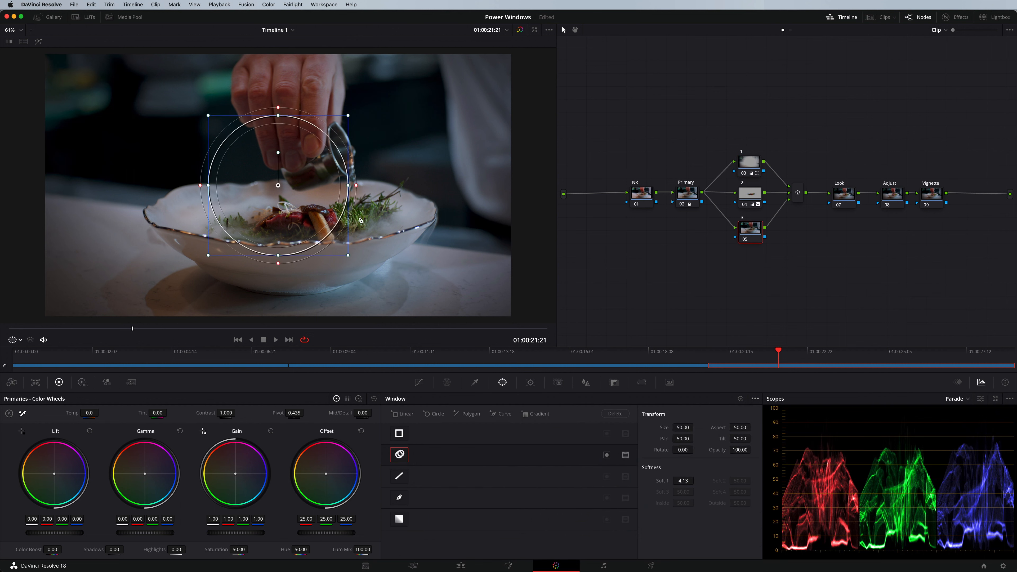
pyautogui.moveTo(346, 241); pyautogui.dragTo(397, 231)
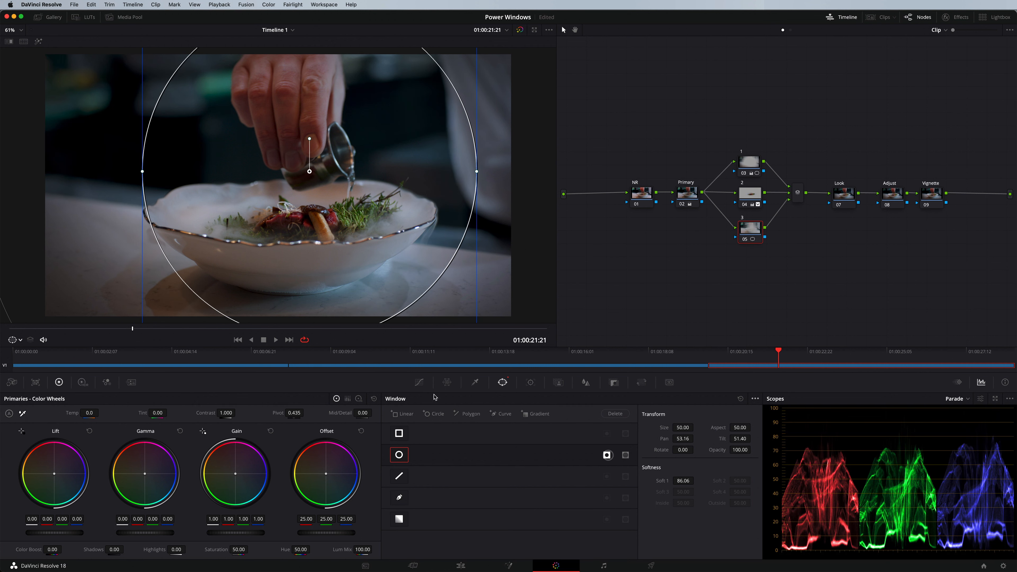
pyautogui.click(419, 382)
pyautogui.moveTo(245, 533); pyautogui.dragTo(224, 537)
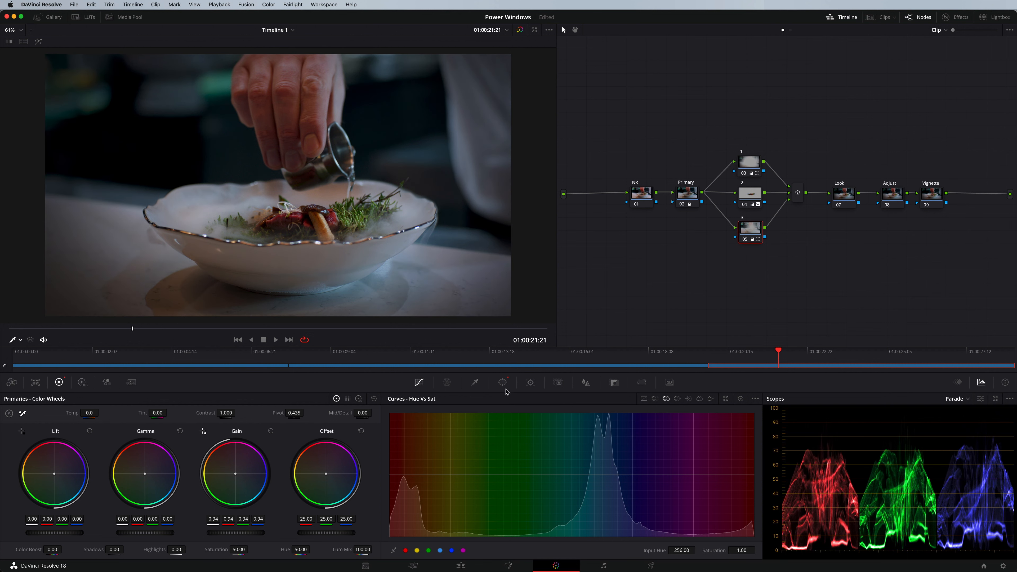
# Reshape node 3's window into an ellipse around the hand and food, size 20.56, aspect 69.65, pan 53.48, tilt 49.80, and save the project.
pyautogui.click(502, 382)
pyautogui.moveTo(344, 233)
pyautogui.mouseDown()
pyautogui.moveTo(339, 260)
pyautogui.moveTo(339, 232)
pyautogui.mouseUp()
pyautogui.moveTo(443, 60); pyautogui.dragTo(401, 94)
pyautogui.moveTo(322, 217); pyautogui.dragTo(336, 208)
pyautogui.moveTo(320, 53); pyautogui.dragTo(321, 97)
pyautogui.moveTo(351, 160); pyautogui.dragTo(342, 181)
pyautogui.press('super+d')
pyautogui.press('super+d')
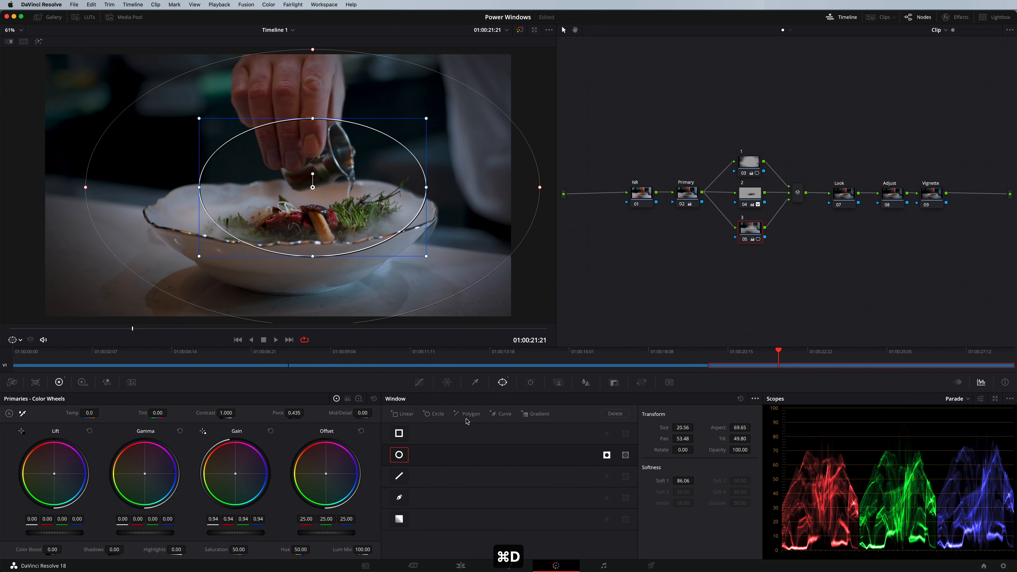
pyautogui.click(419, 382)
pyautogui.press('super+s')
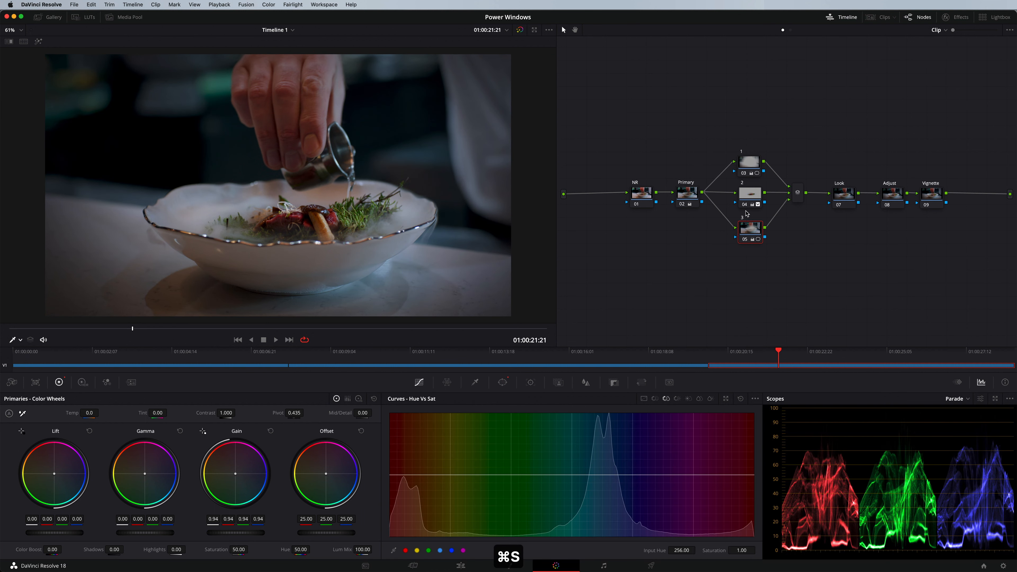
# At frame 01:00:22:13, apply the LC_Spectra_Fairmont_01 LUT to the Look node with key output gain 0.200, and save the project.
pyautogui.moveTo(153, 330); pyautogui.dragTo(174, 347)
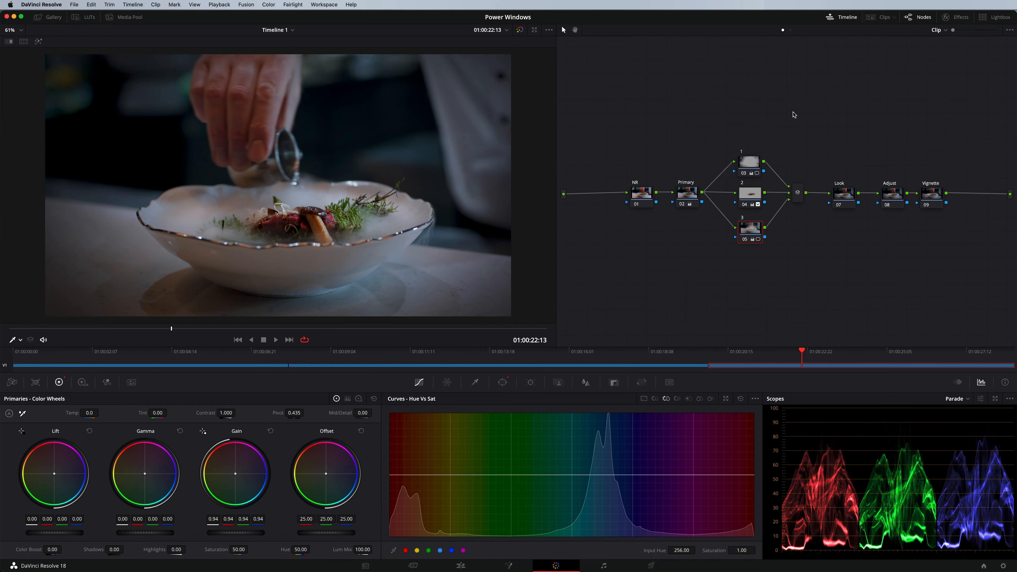
pyautogui.click(845, 198)
pyautogui.press('super+s')
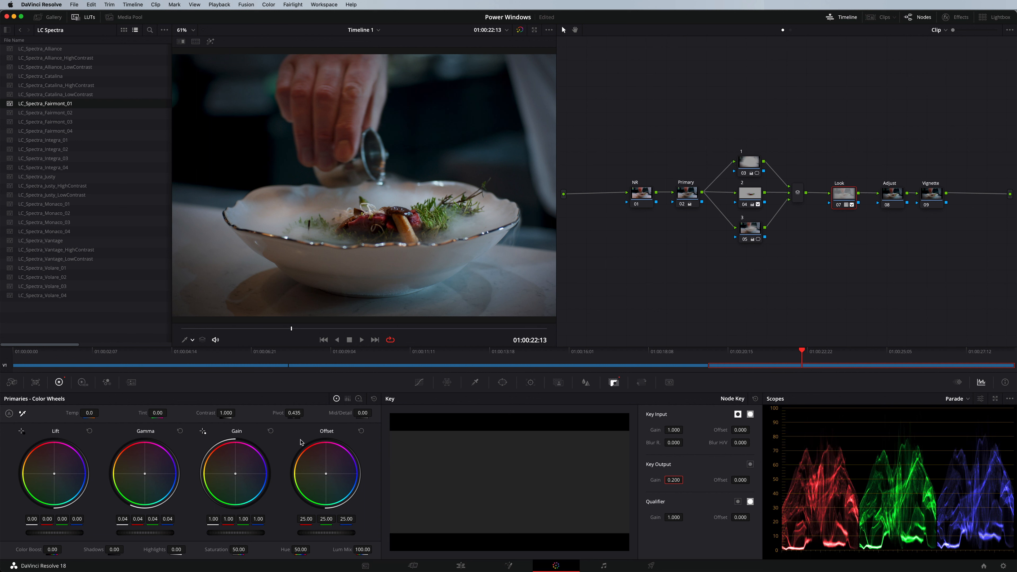
# Set the Look node's Gamma to 0.04 and compare the image with the node off and on.
pyautogui.click(154, 533)
pyautogui.press('super+d')
pyautogui.press('super+d')
pyautogui.press('super+d')
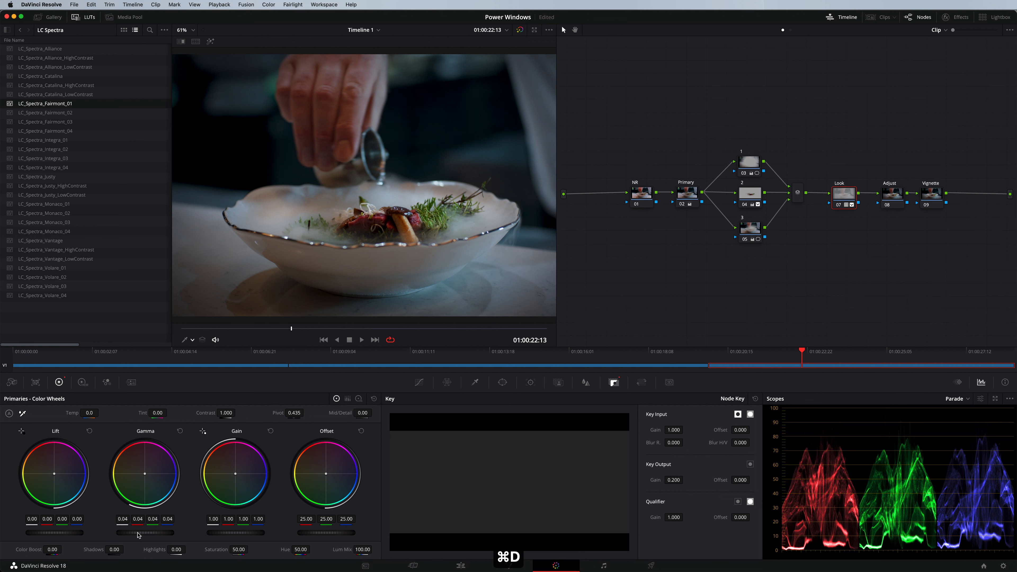
pyautogui.press('super+d')
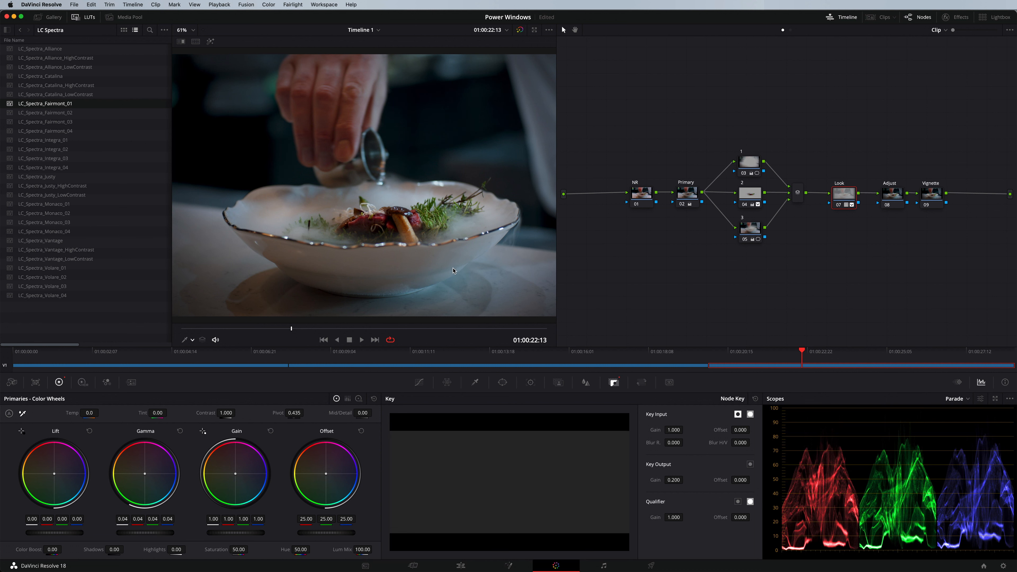
# Hide the LUT browser and check the Look node's effect off and on in the enlarged viewer.
pyautogui.scroll(-1, 453, 268)
pyautogui.click(75, 15)
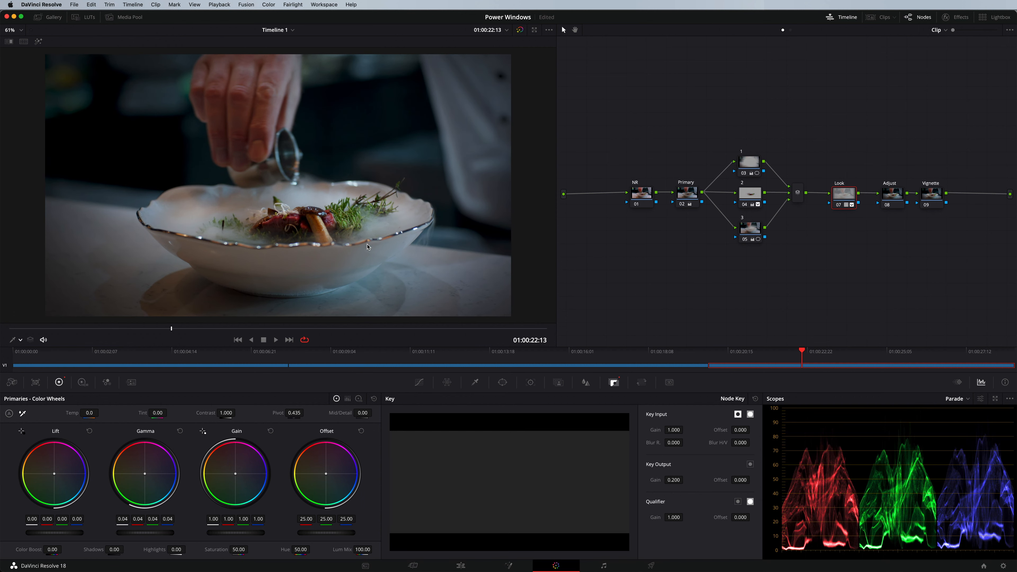
pyautogui.press('super+d')
pyautogui.press('super+d')
pyautogui.click(931, 200)
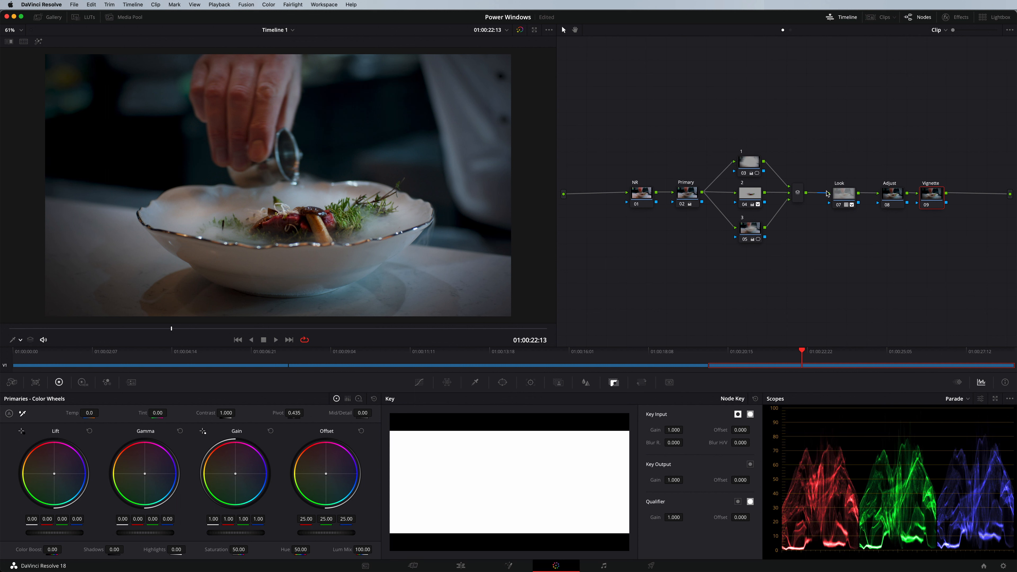
pyautogui.scroll(-1, 219, 246)
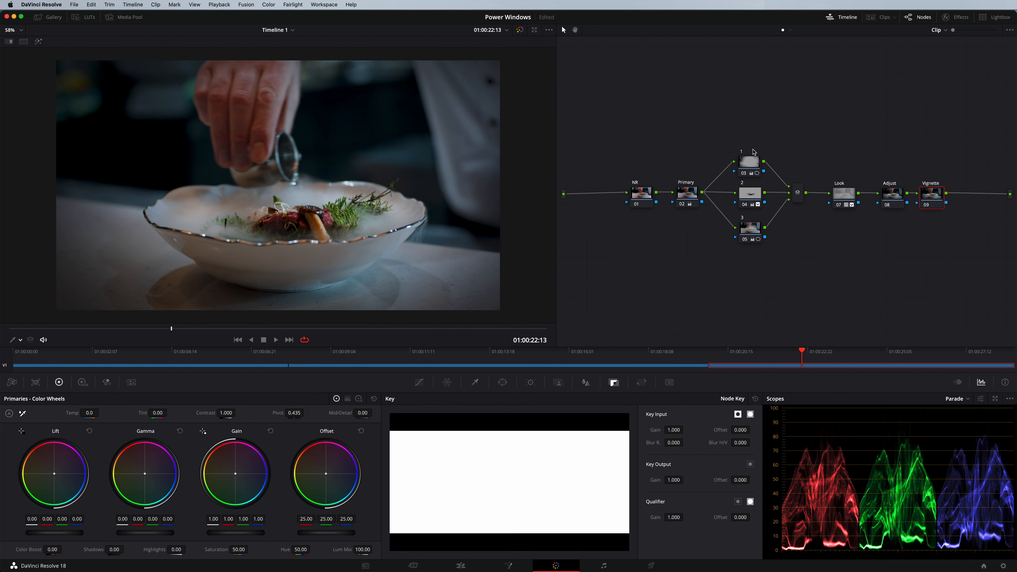
pyautogui.moveTo(725, 96); pyautogui.dragTo(764, 319)
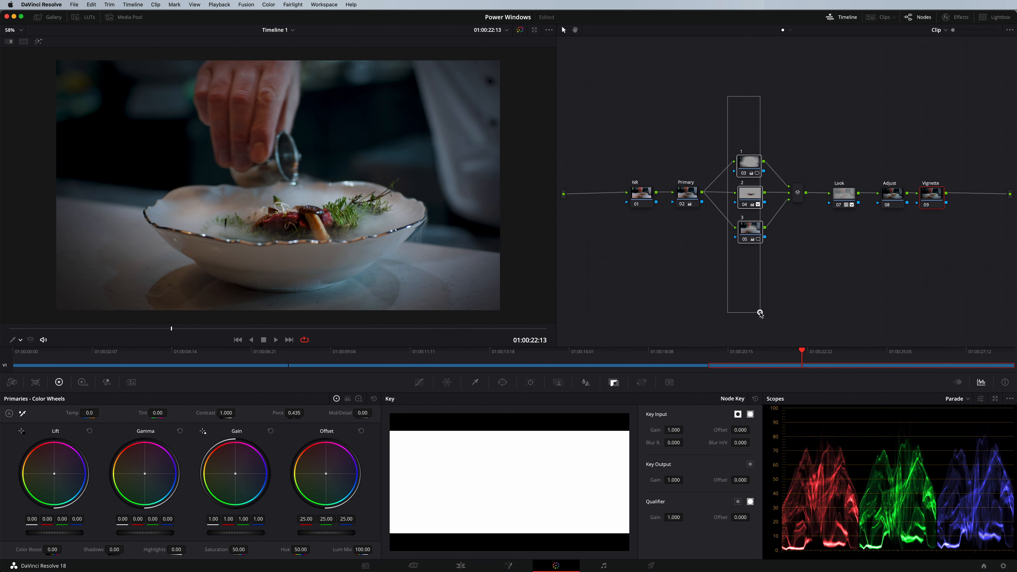
pyautogui.click(844, 195)
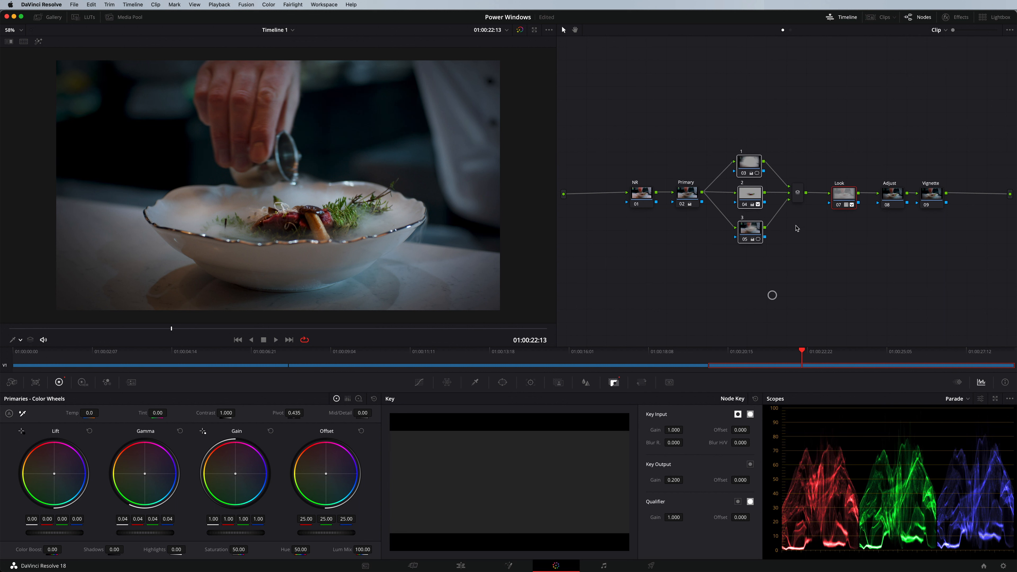